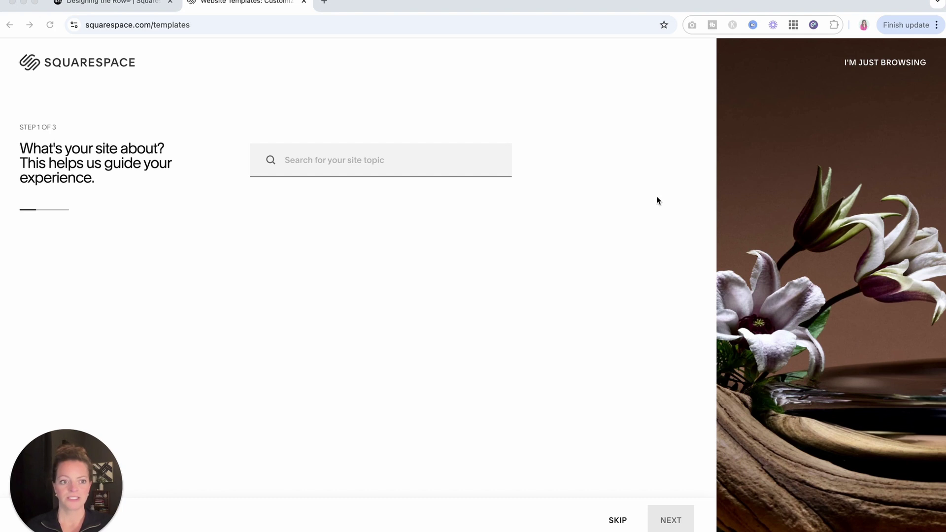
Set the site topic to Consulting and continue to the website goals
click(313, 161)
scroll(342, 283, down, 1)
scroll(343, 283, down, 3)
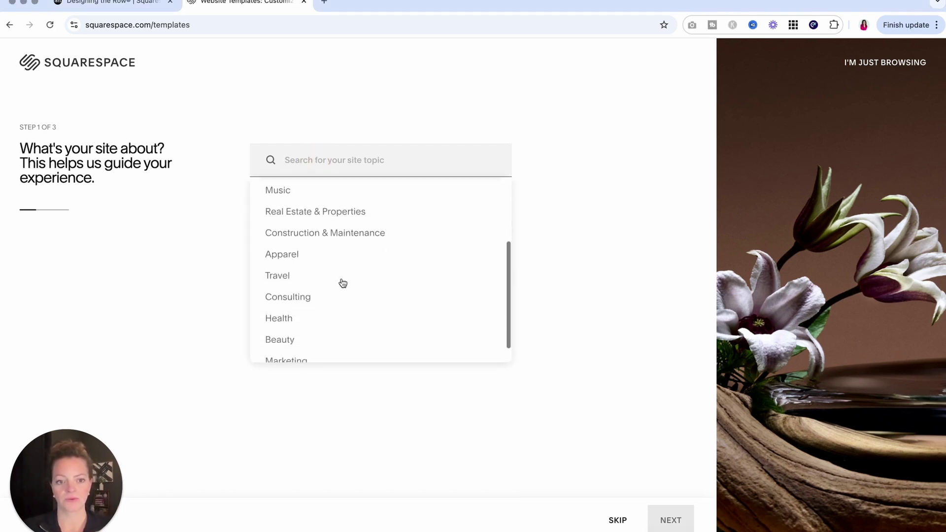
click(331, 290)
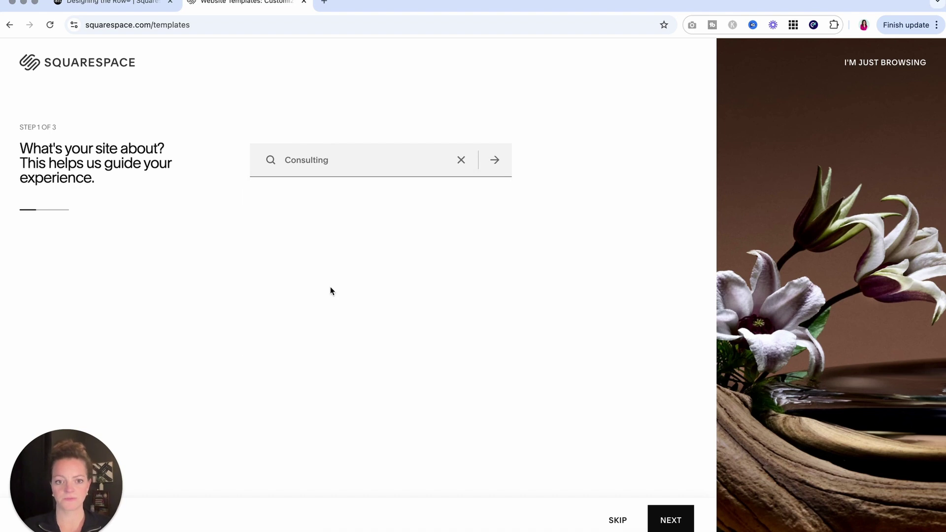
click(669, 525)
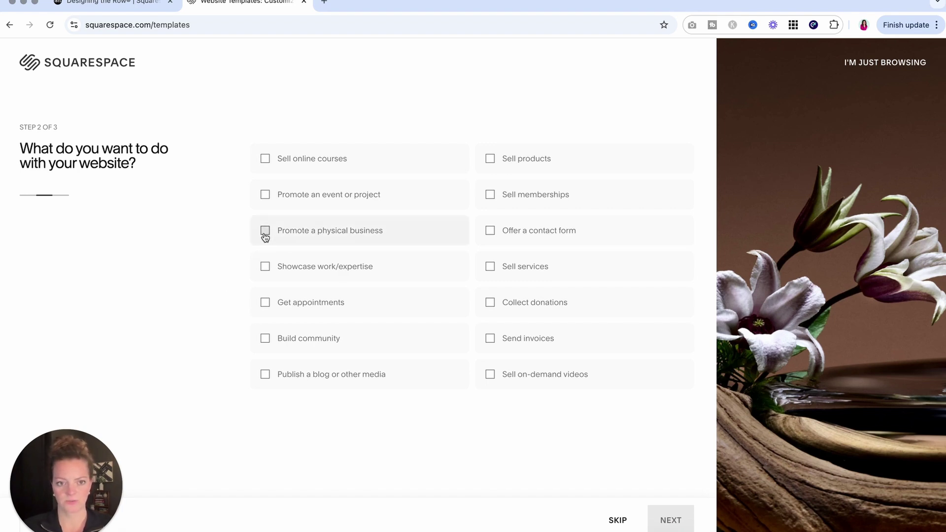
Choose Sell services, Offer a contact form, Send invoices and Publish a blog or other media as the website goals, and continue
click(490, 267)
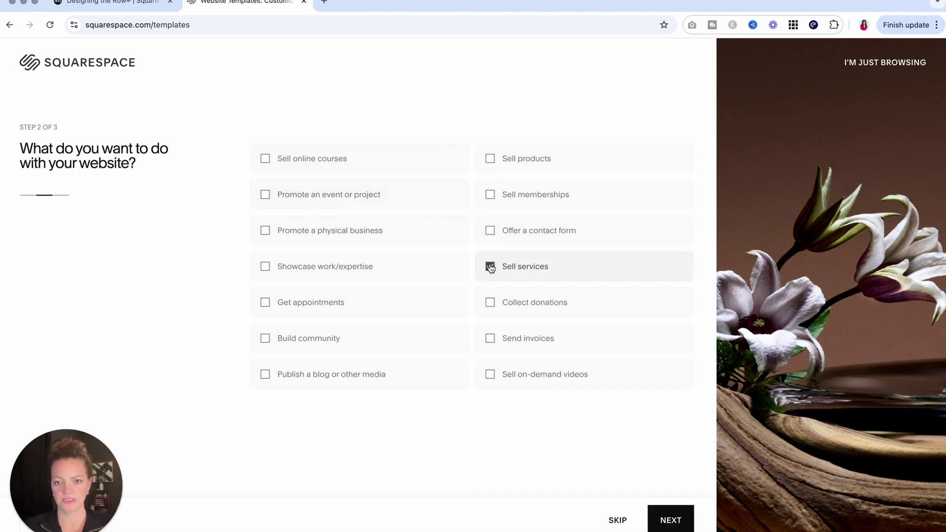
click(490, 236)
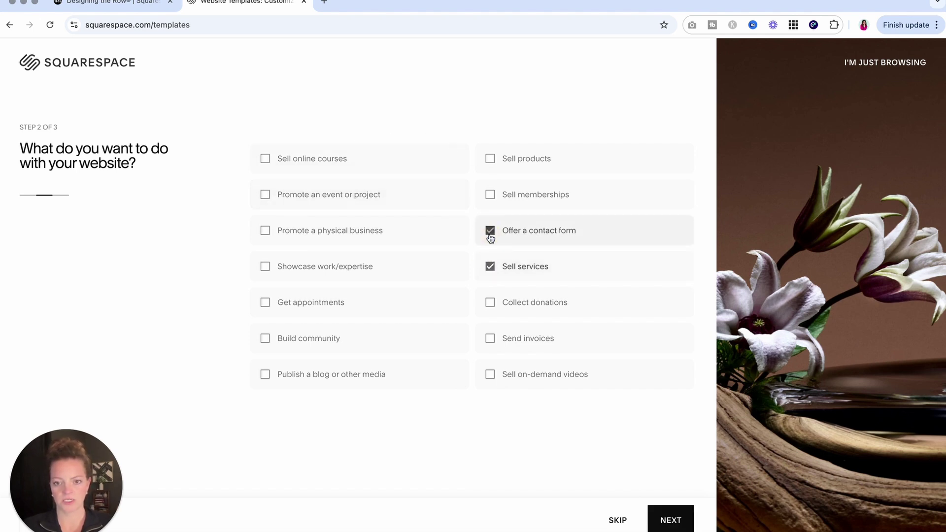
click(489, 339)
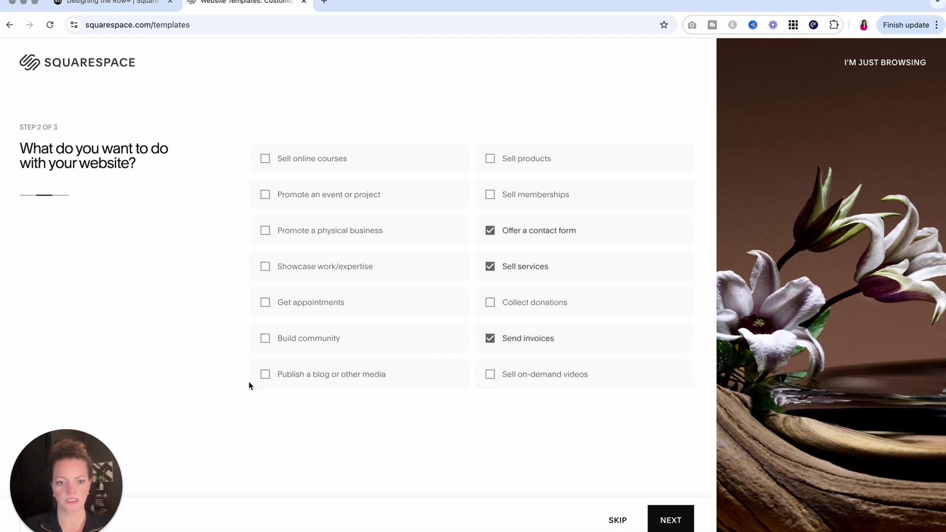
click(265, 376)
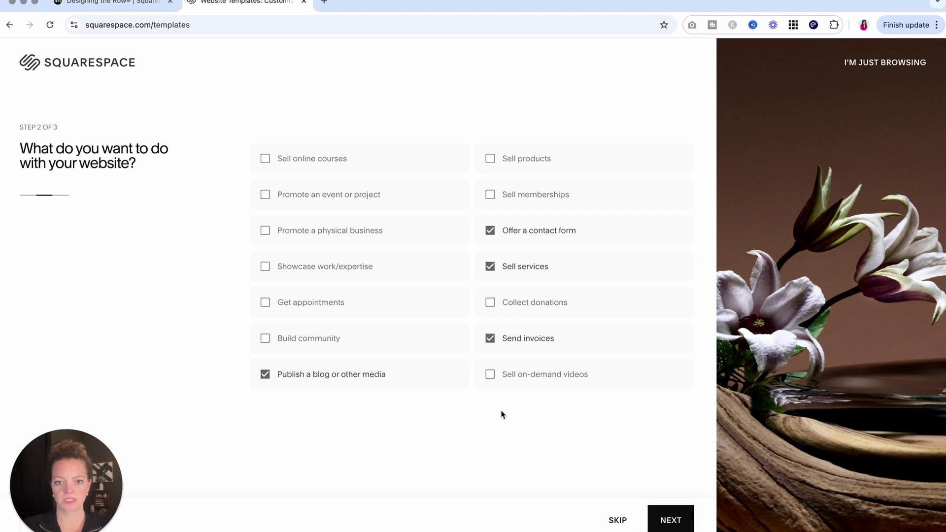
click(671, 521)
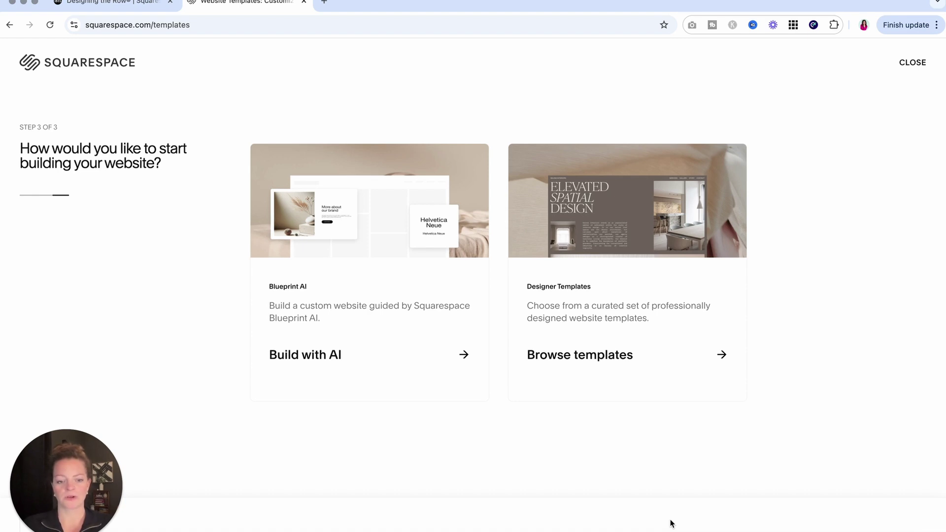
Start building the website with Blueprint AI and set the site title to "Website Consulting"
click(461, 357)
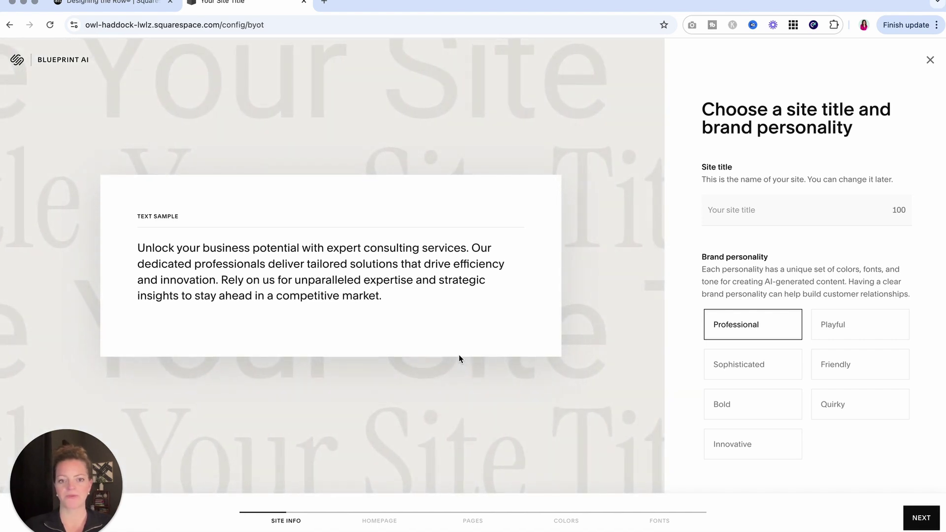
click(762, 212)
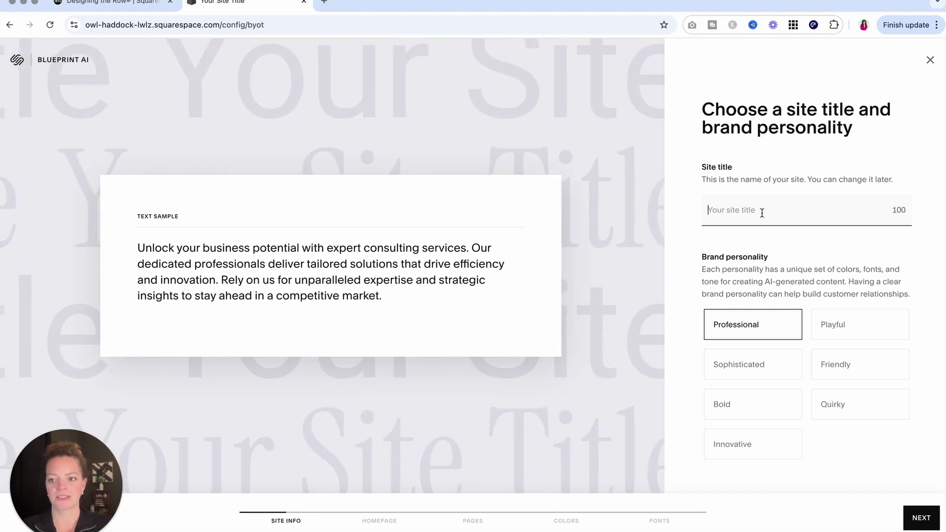
text(Website)
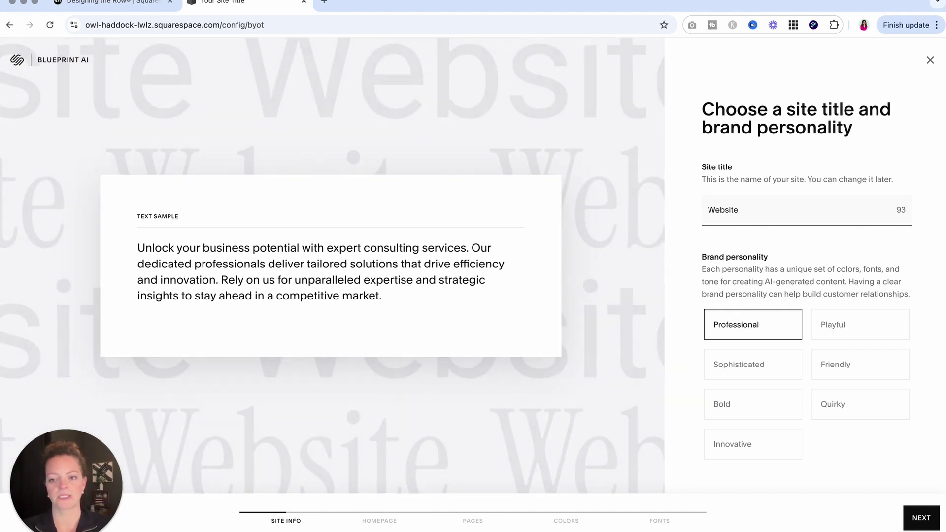
text( Consulting)
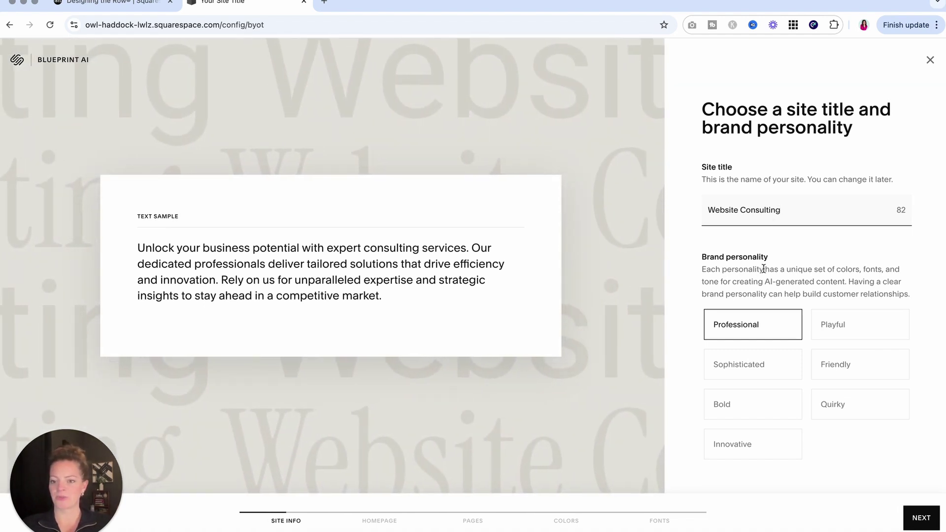
Try out the Professional, Playful, Friendly, Quirky, Sophisticated, Bold and Innovative brand personalities to compare their sample text and styling
click(748, 318)
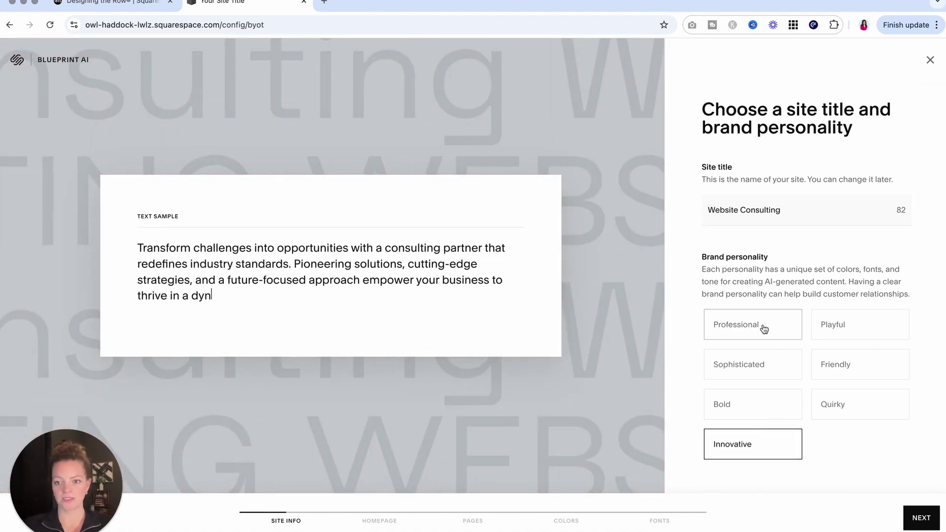
click(761, 328)
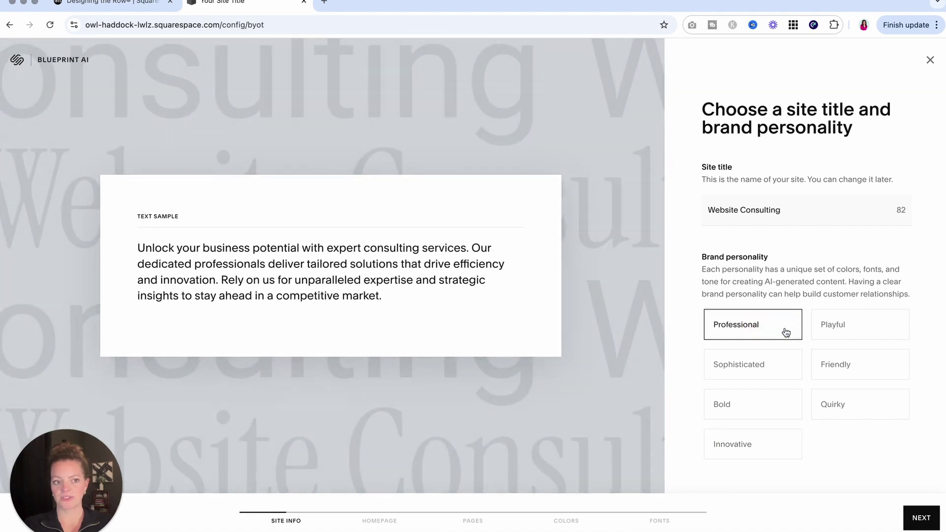
click(839, 334)
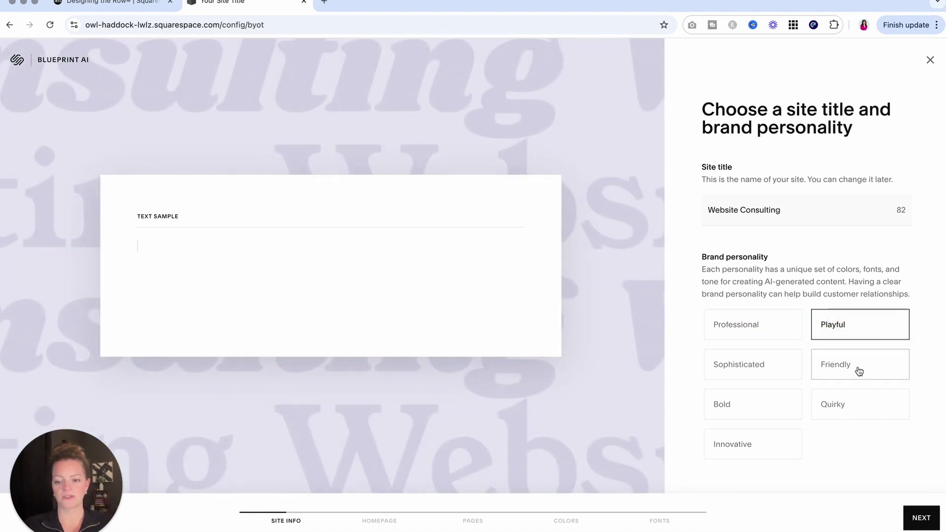
click(857, 370)
click(858, 326)
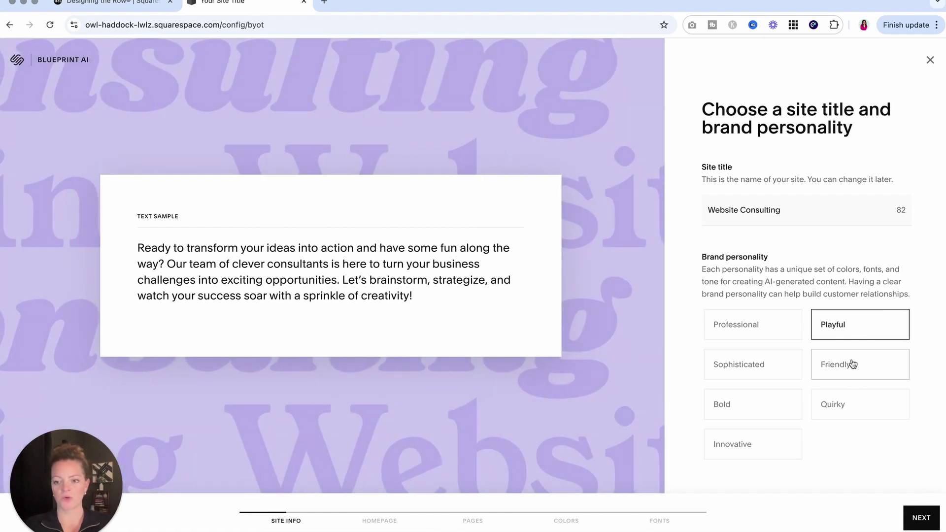
click(858, 404)
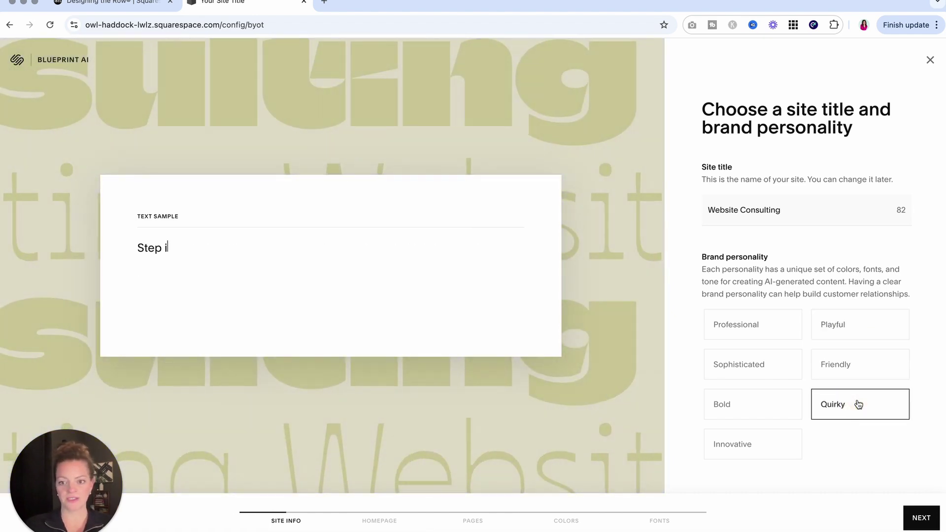
click(771, 369)
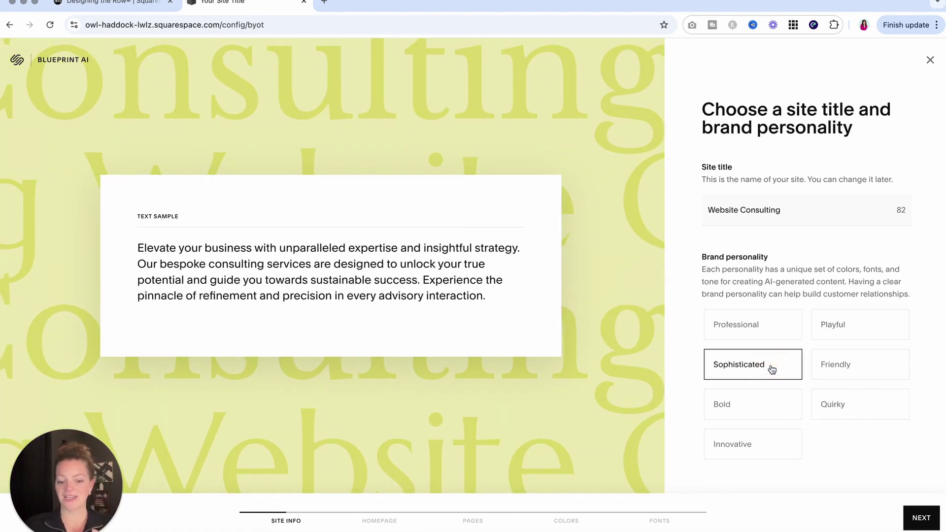
click(733, 412)
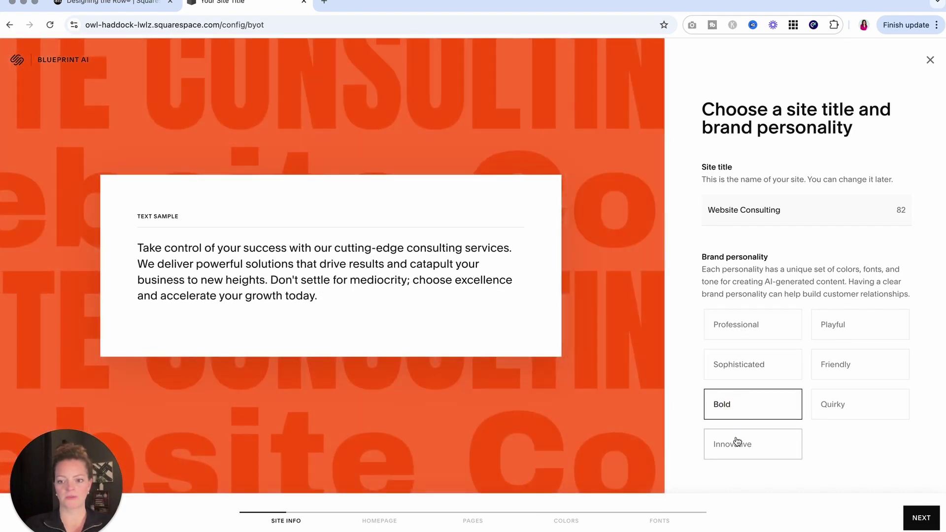
click(737, 442)
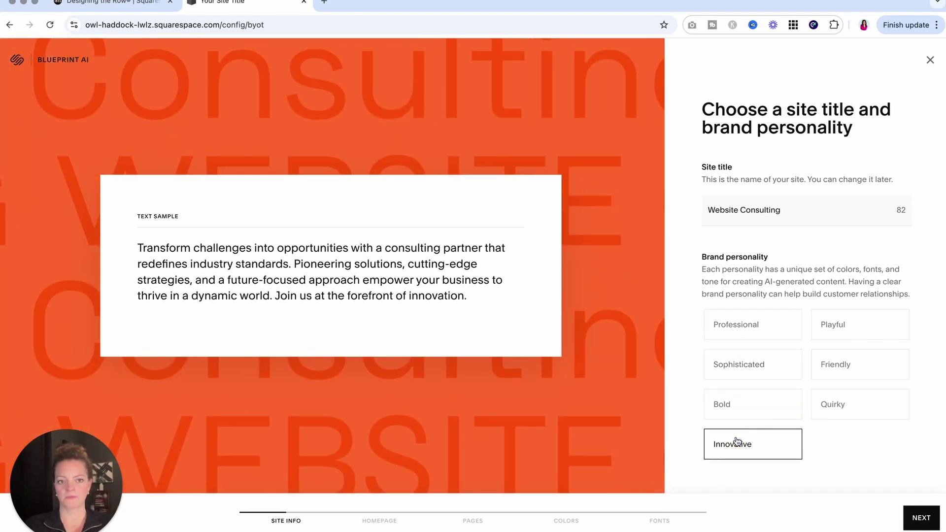
Set the brand personality to Playful and continue to the homepage setup
click(828, 324)
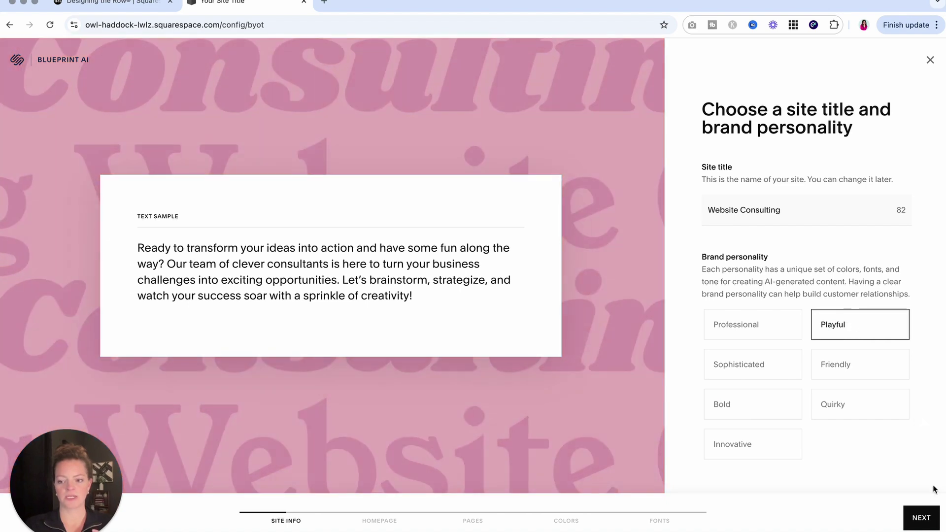
click(917, 515)
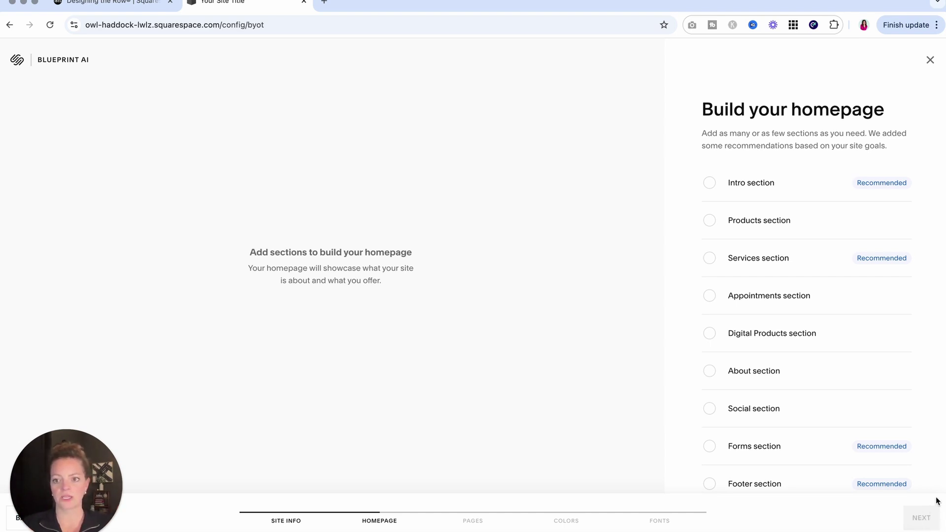
Add the Intro, Services and About sections to the homepage
click(708, 186)
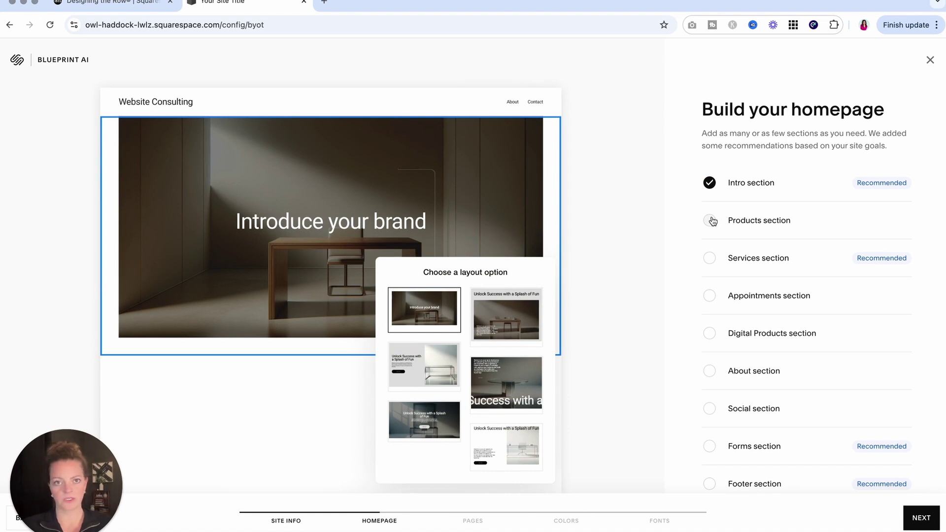
click(710, 260)
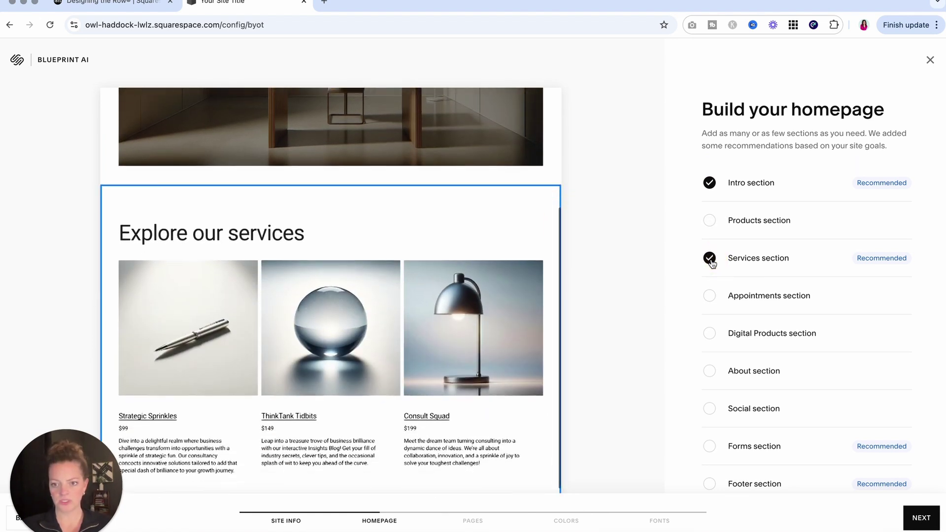
scroll(714, 315, down, 1)
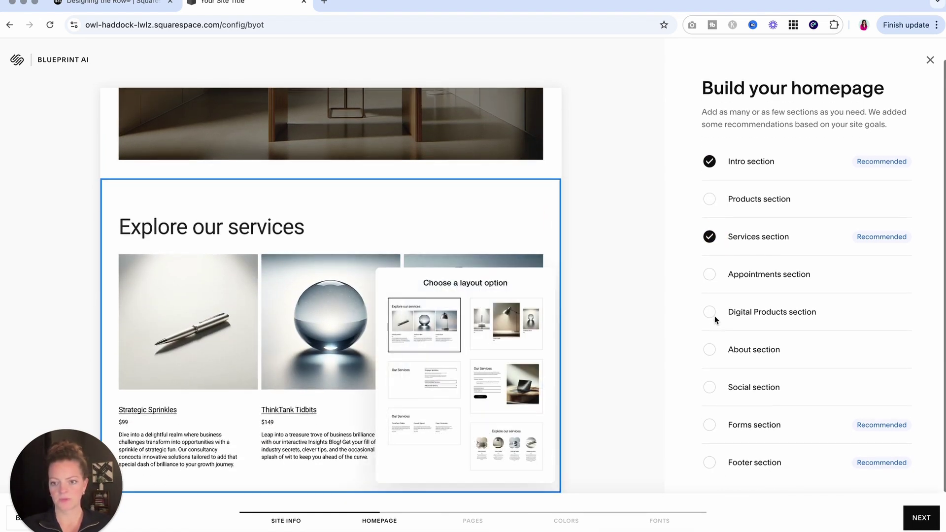
click(710, 354)
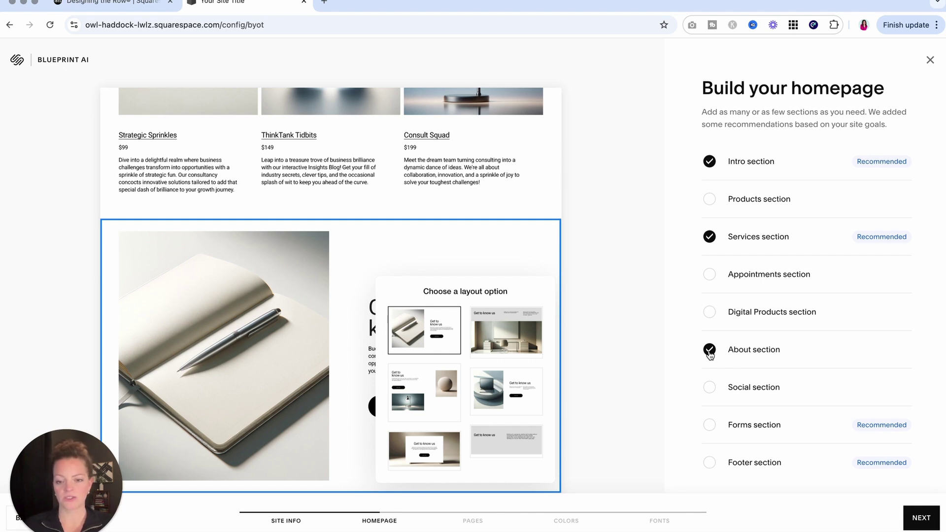
Try a Social section on the homepage and remove it again
click(710, 387)
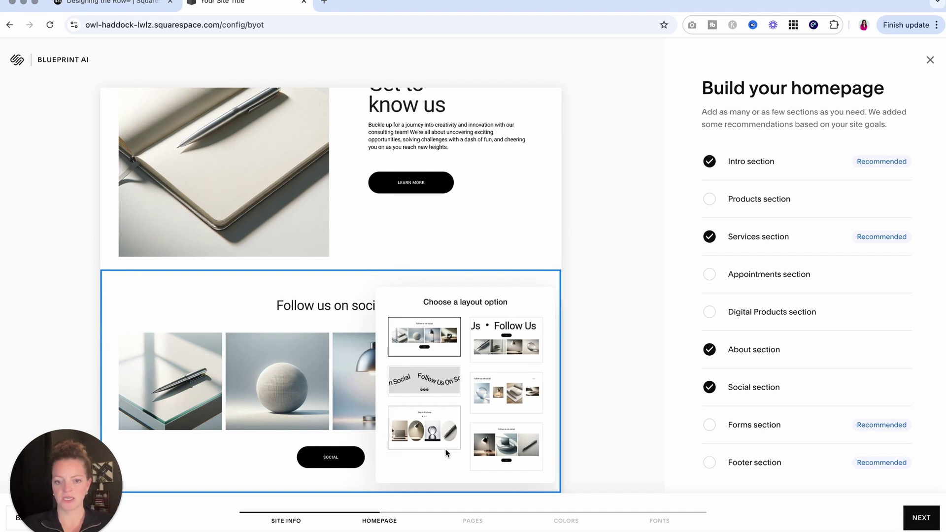
click(708, 388)
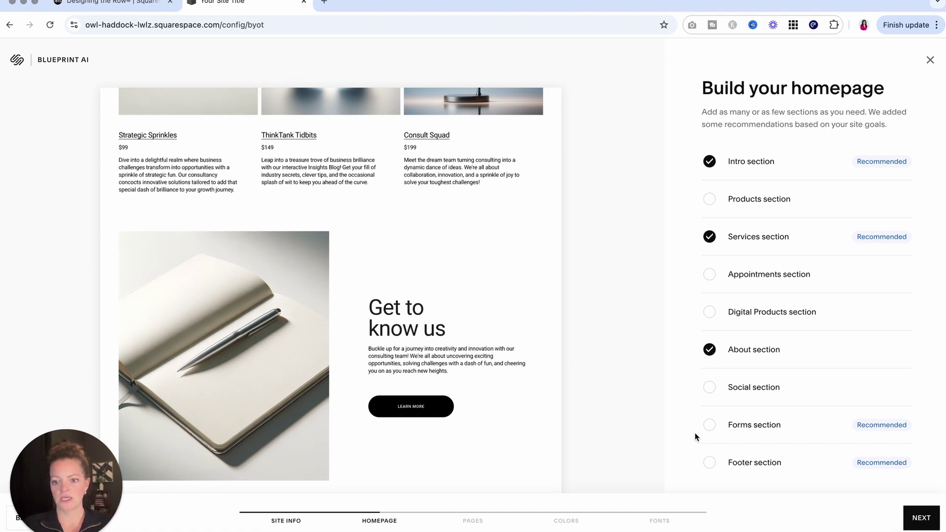
Add the Forms and Footer sections to the homepage and continue to the page selection
click(709, 424)
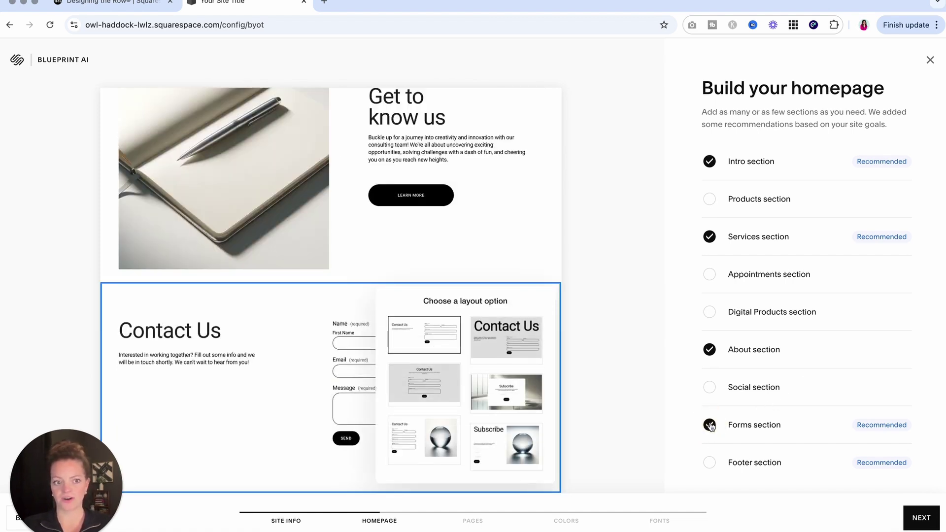
click(709, 462)
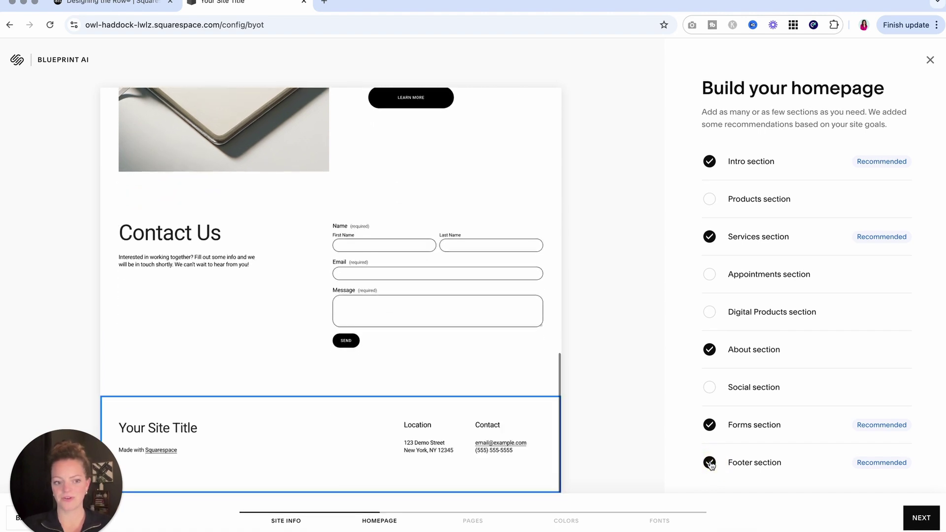
click(915, 520)
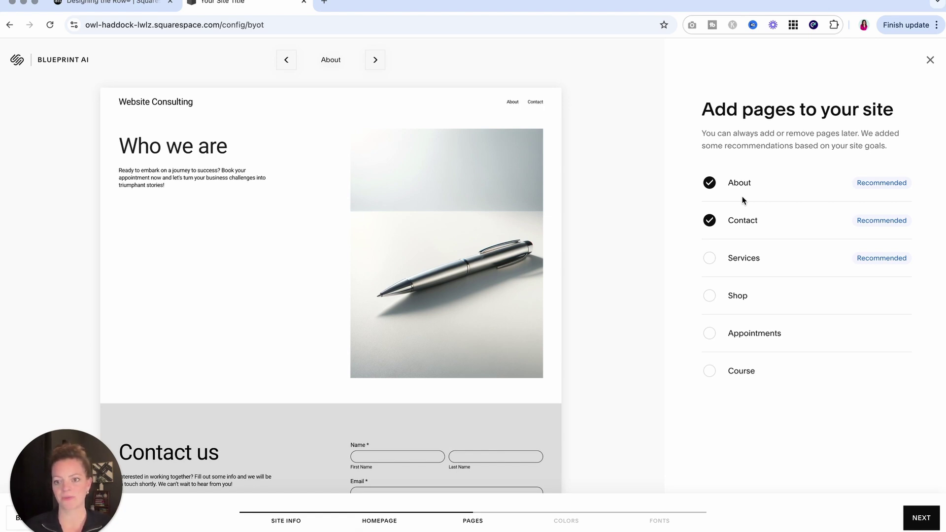
Add a Services page to the site alongside About and Contact, and continue to the color selection
click(710, 258)
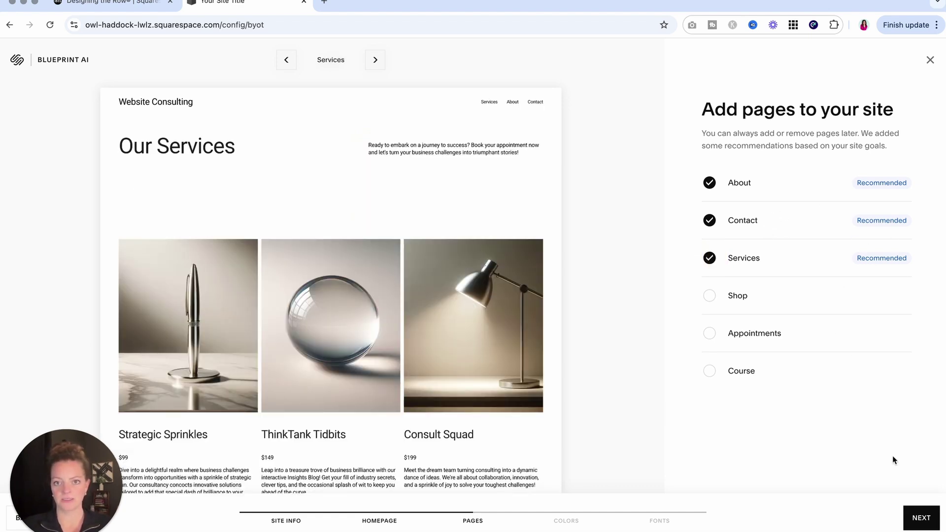
click(922, 517)
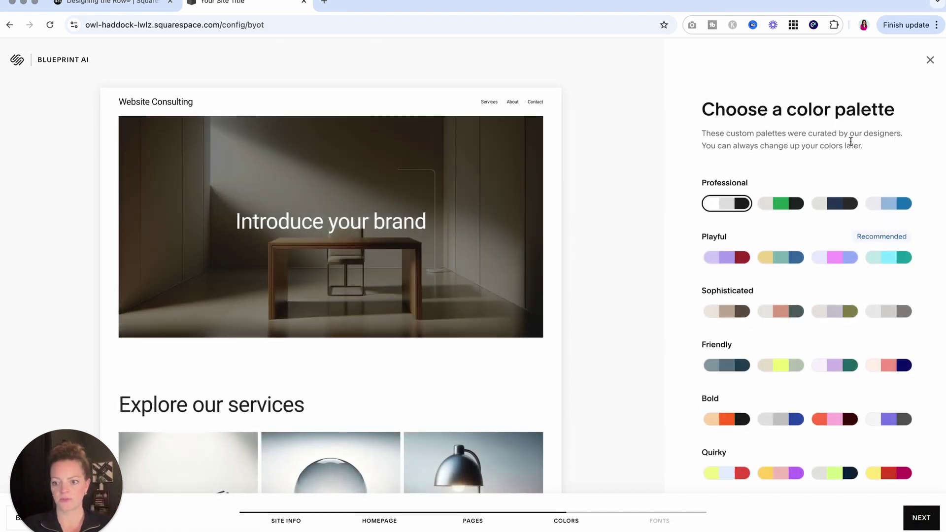
Look over the color palettes and apply the aqua-and-teal one from the Playful group
scroll(813, 331, down, 2)
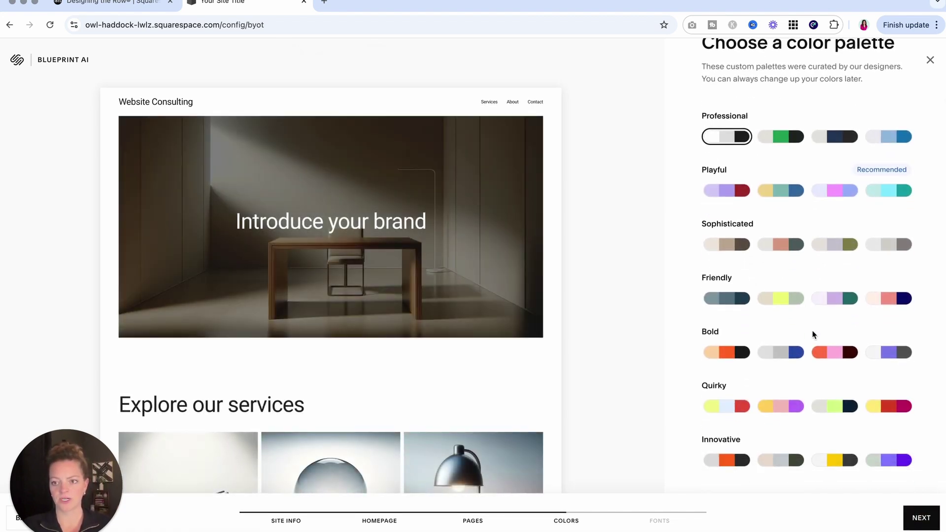
scroll(813, 331, up, 2)
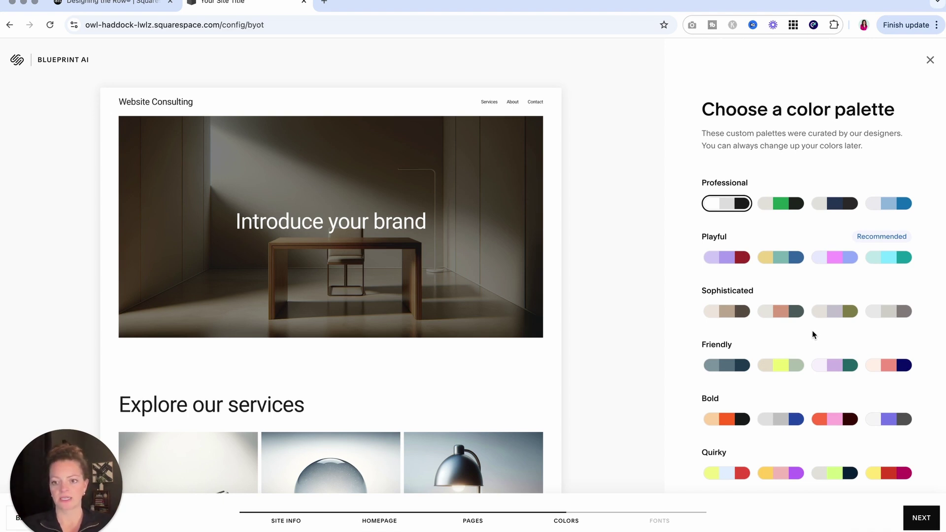
scroll(809, 385, down, 1)
scroll(811, 387, up, 1)
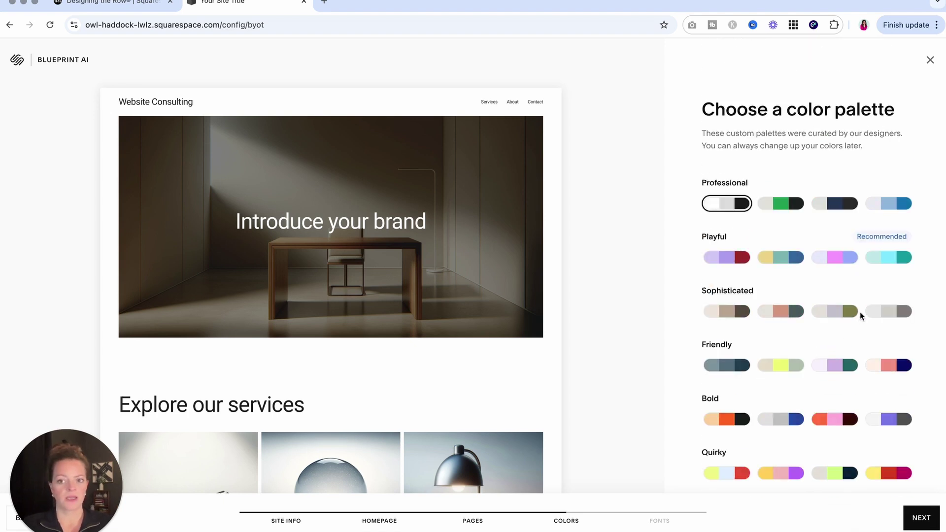
click(888, 257)
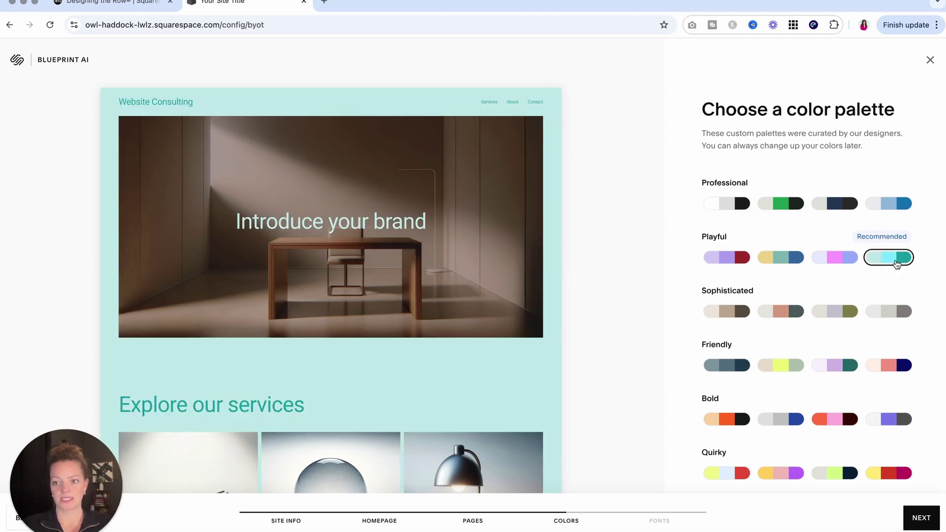
Review the homepage preview in the chosen colors, look over the other palettes and continue to the font selection
scroll(484, 351, down, 3)
scroll(484, 351, down, 10)
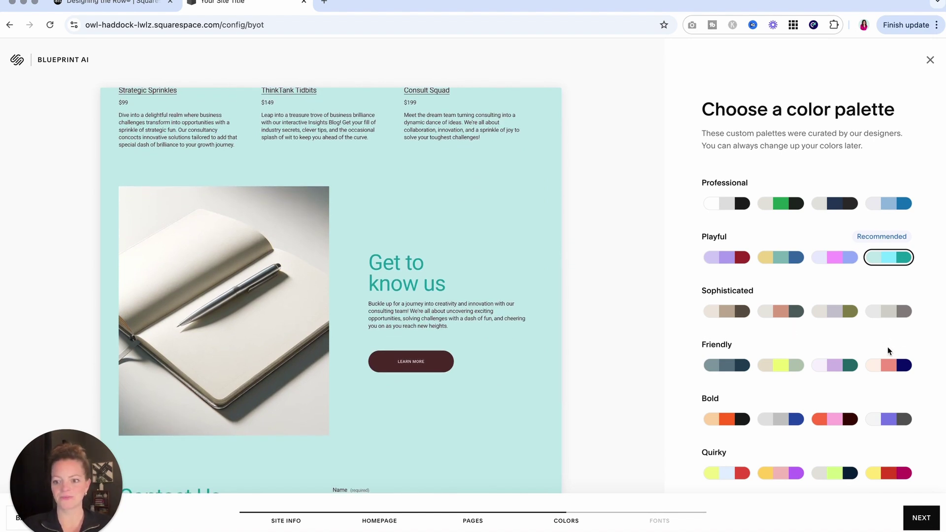
scroll(840, 385, down, 3)
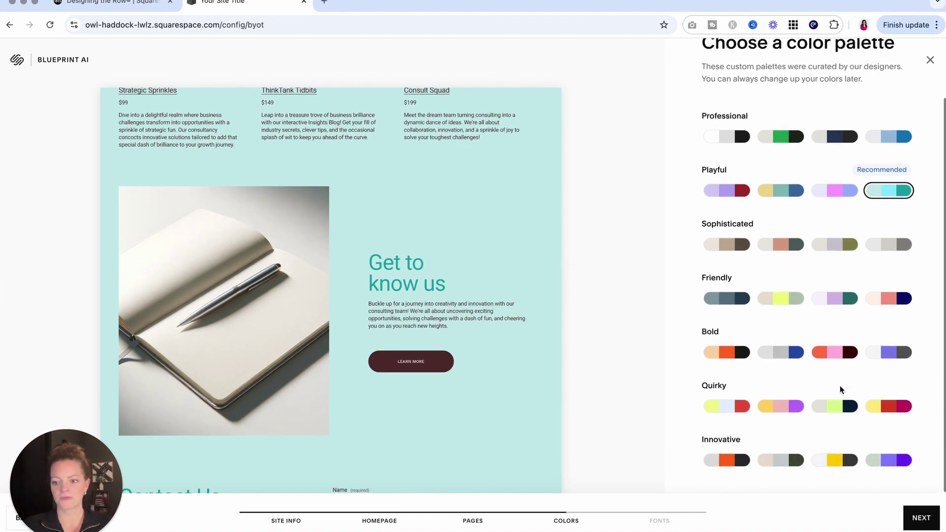
scroll(840, 385, up, 3)
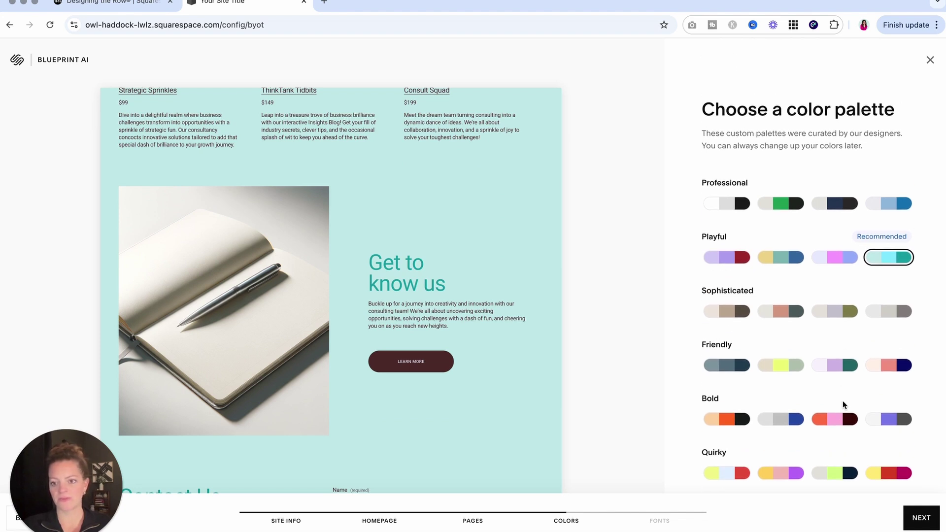
scroll(843, 401, down, 3)
scroll(843, 401, up, 3)
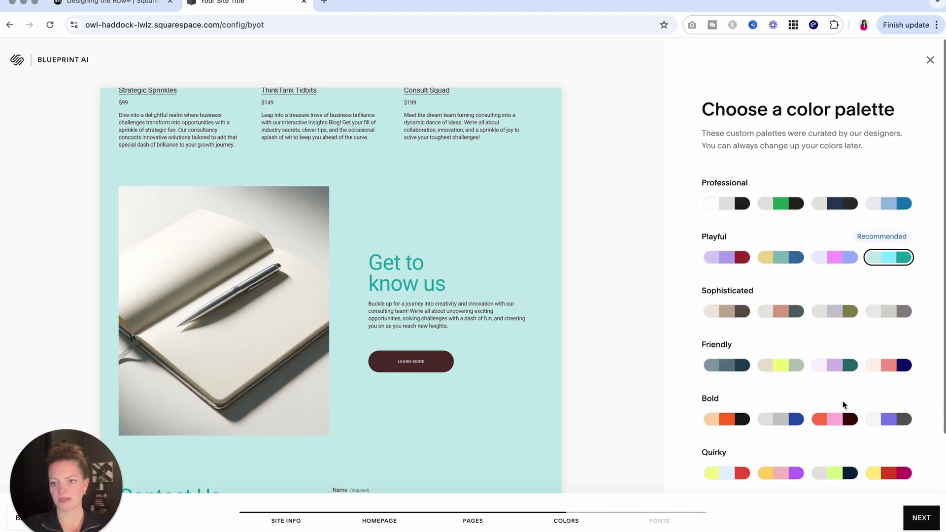
click(924, 517)
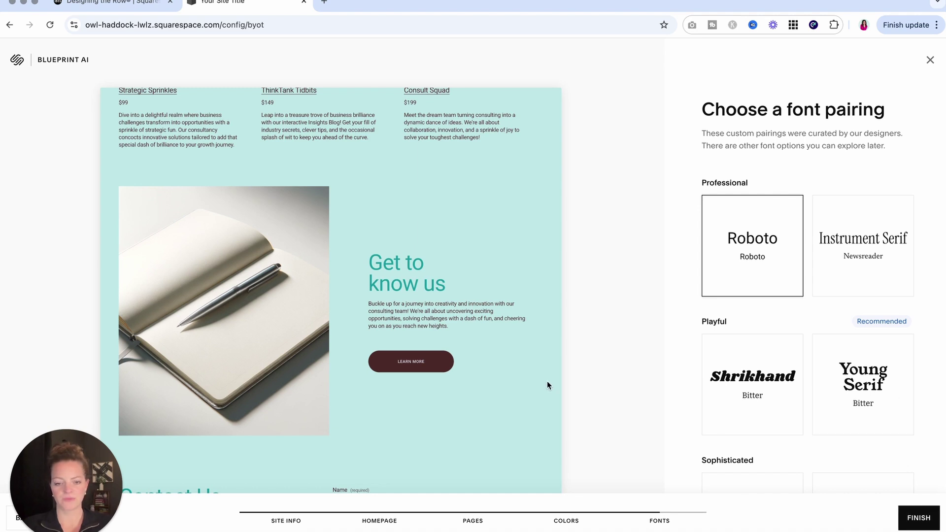
Compare the two Playful font pairings on the homepage preview and apply Shrikhand with Bitter
scroll(547, 382, up, 1)
scroll(546, 385, up, 15)
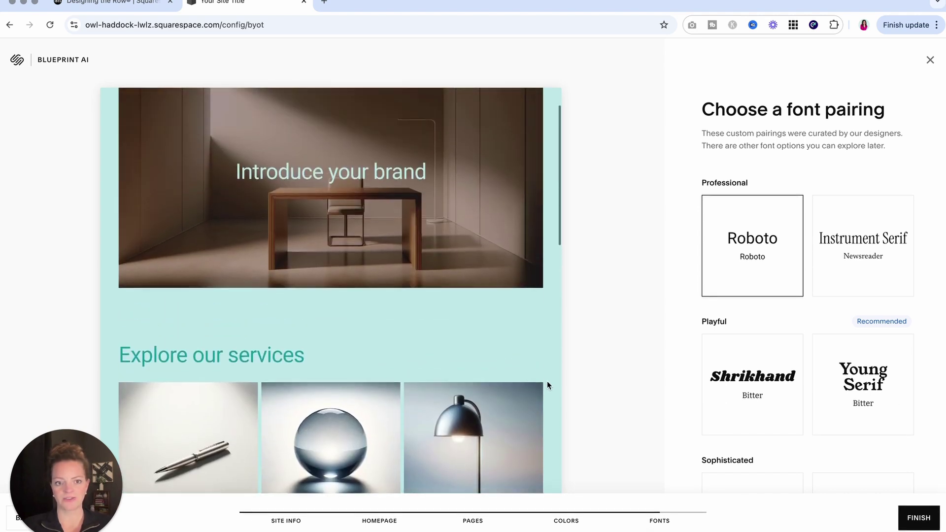
click(743, 400)
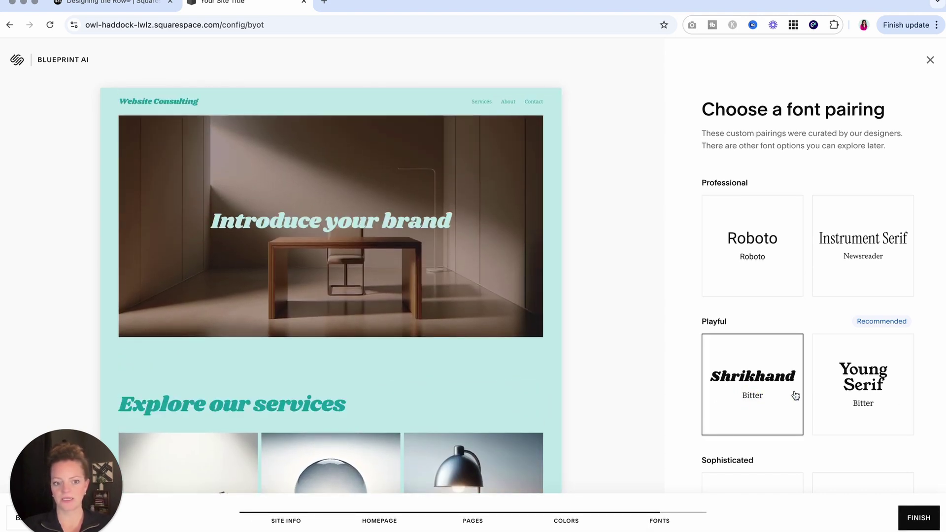
scroll(872, 394, down, 2)
click(863, 321)
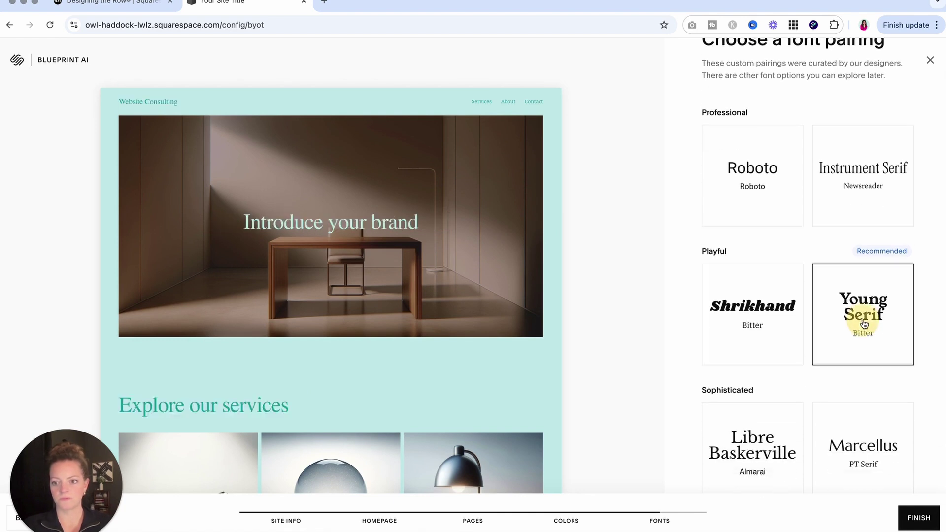
click(752, 323)
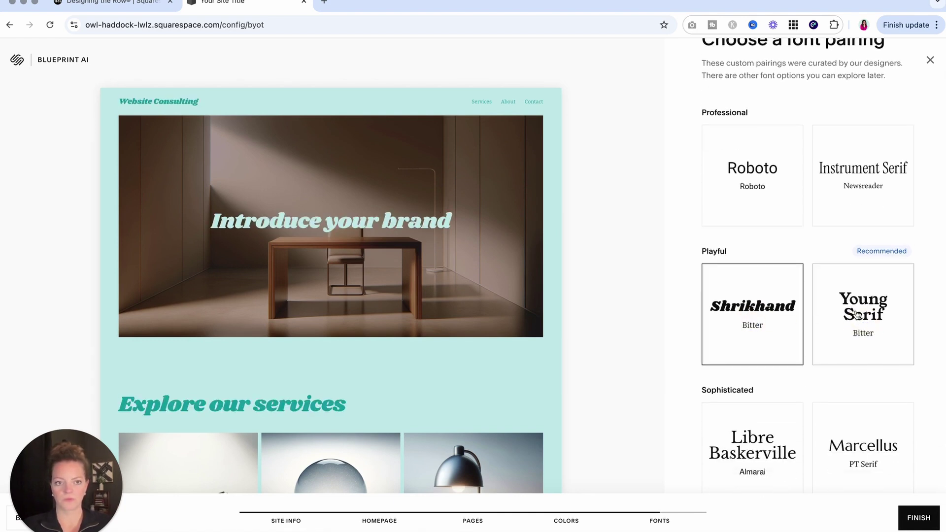
Browse the remaining font pairings, keep Shrikhand with Bitter and finish the Blueprint AI setup
scroll(860, 364, down, 8)
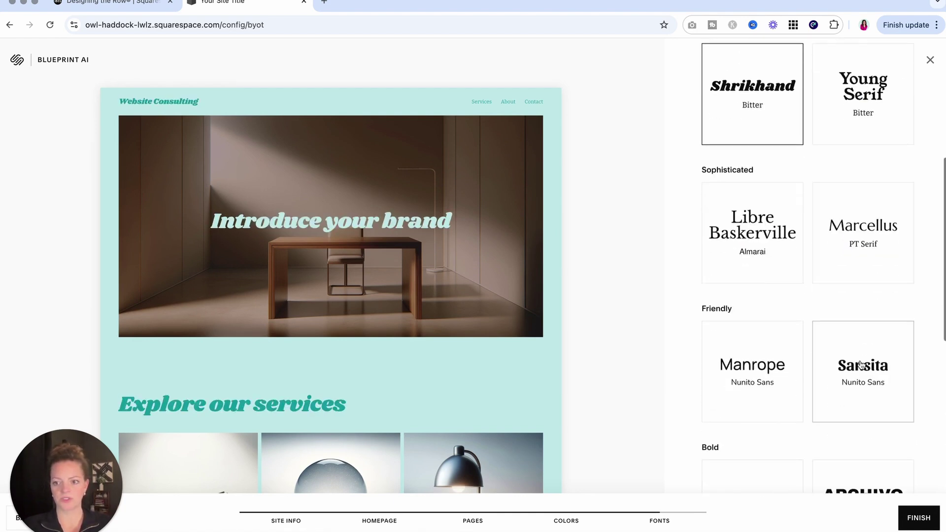
scroll(861, 364, down, 5)
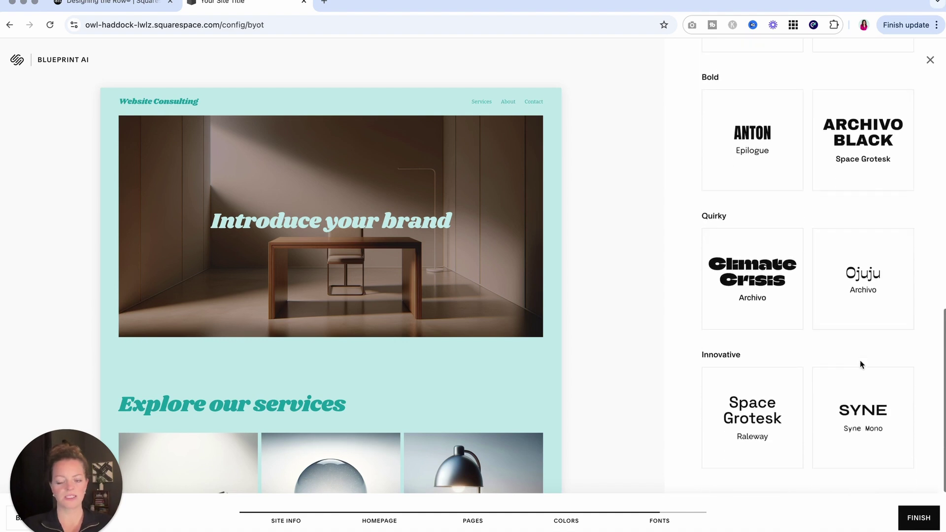
scroll(859, 359, up, 13)
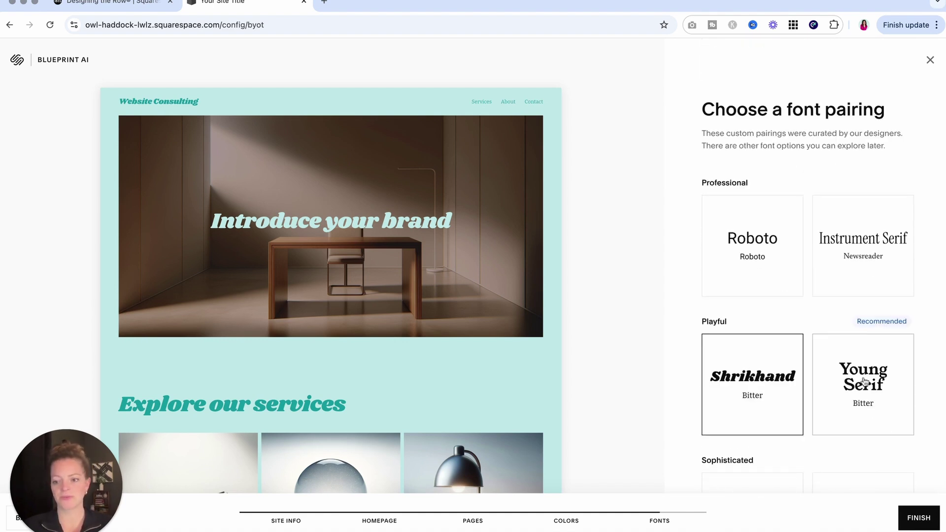
click(919, 519)
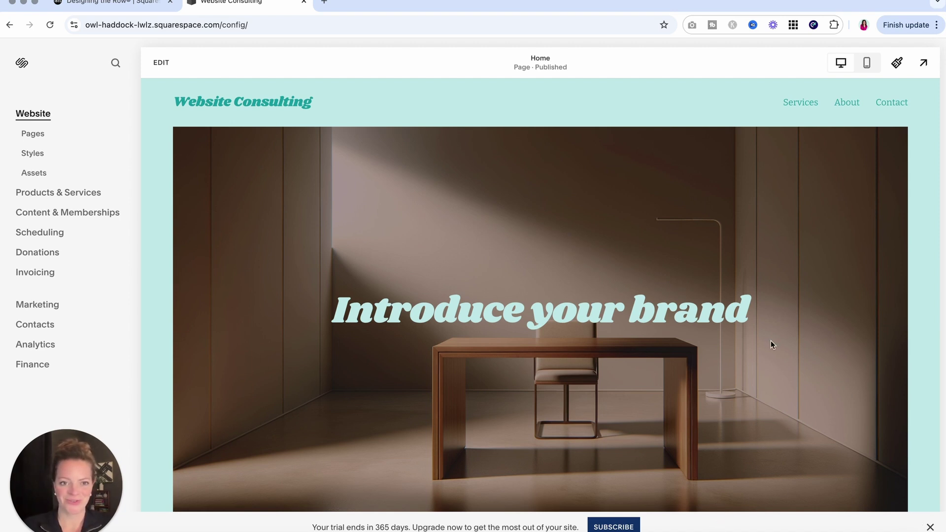
Look through the generated homepage from the intro banner to the contact form
scroll(770, 341, down, 15)
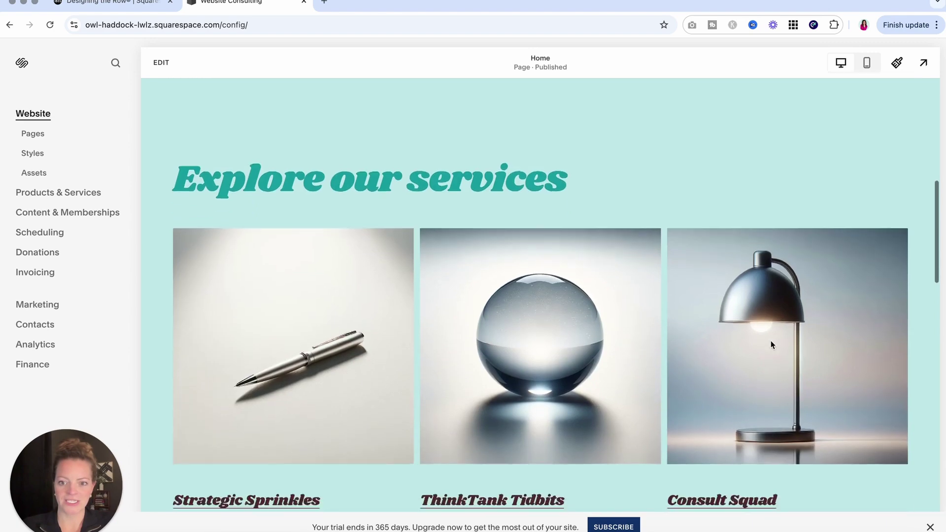
scroll(770, 341, down, 12)
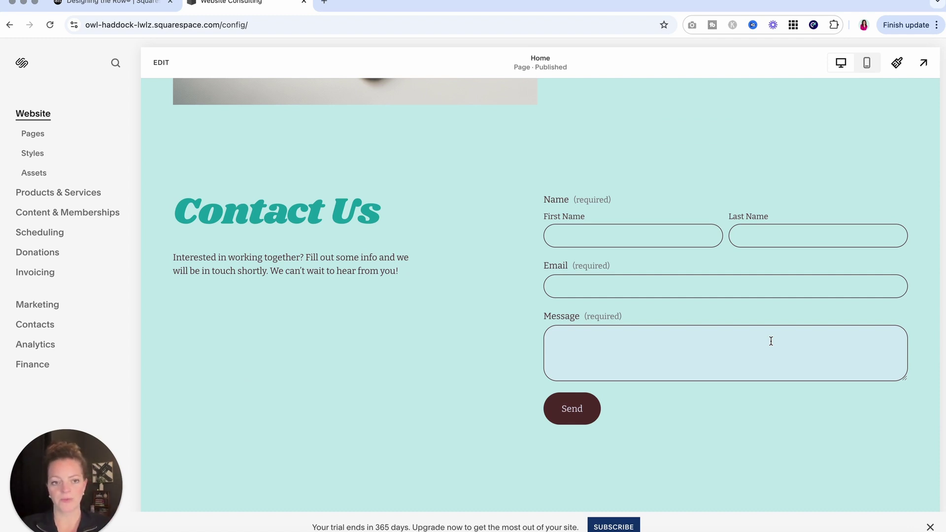
scroll(771, 341, up, 10)
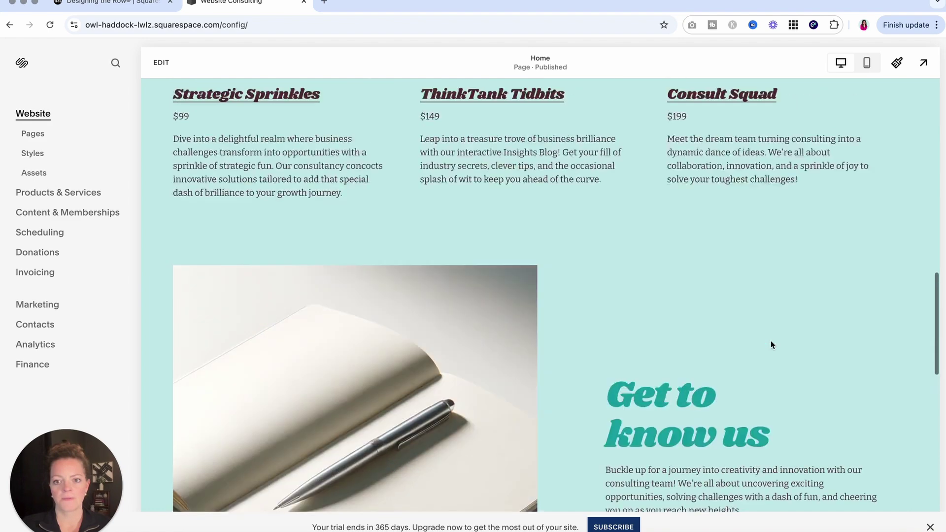
scroll(771, 340, up, 1)
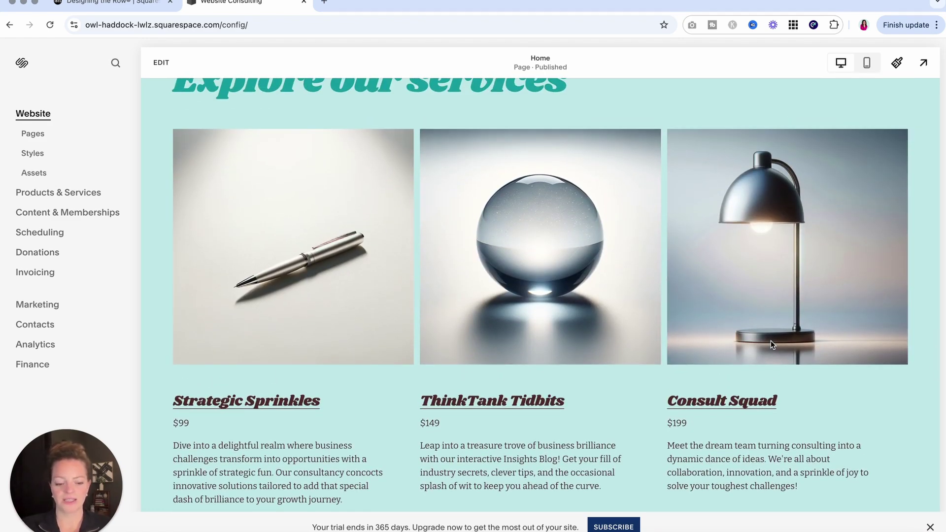
scroll(770, 341, up, 10)
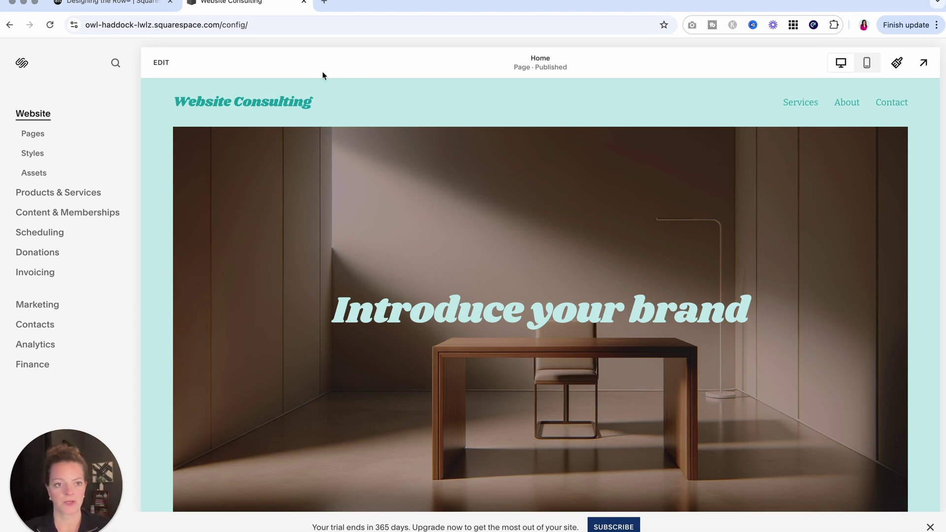
Open the homepage for editing and look through its sections
click(161, 62)
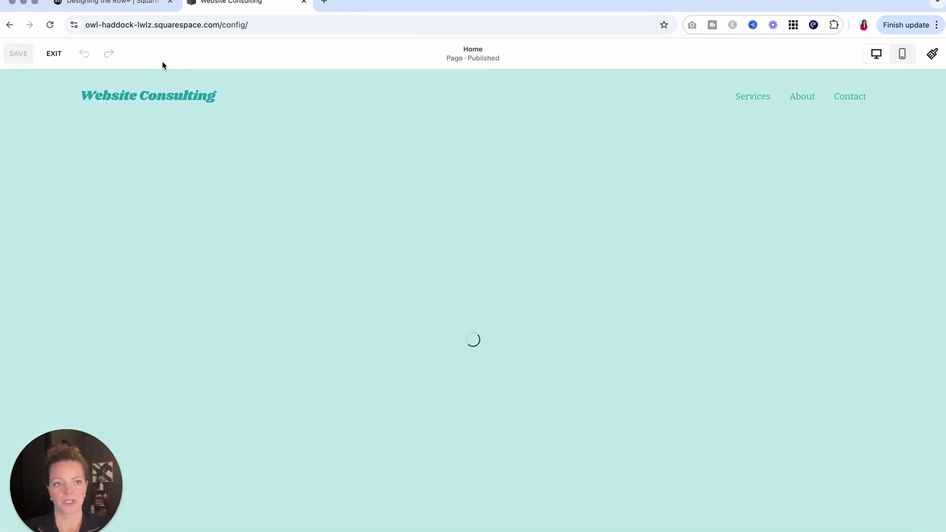
scroll(653, 233, down, 15)
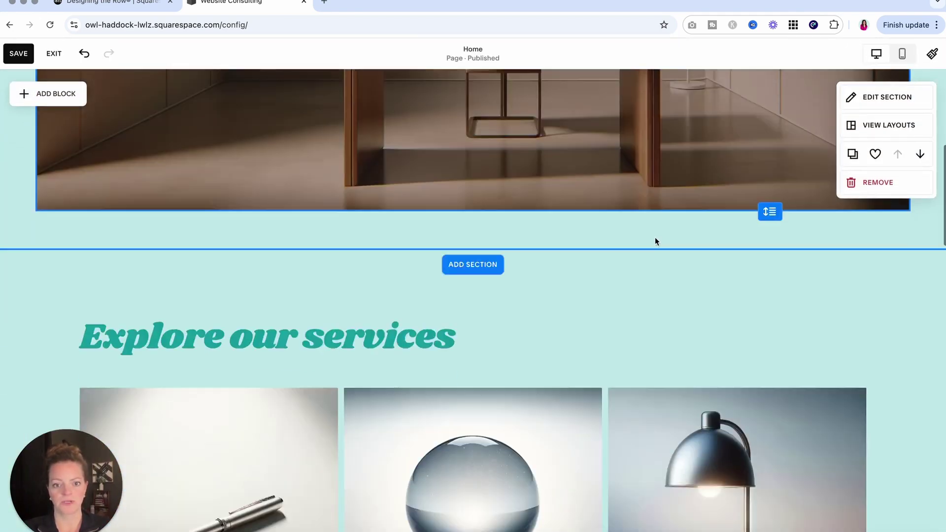
scroll(655, 240, down, 5)
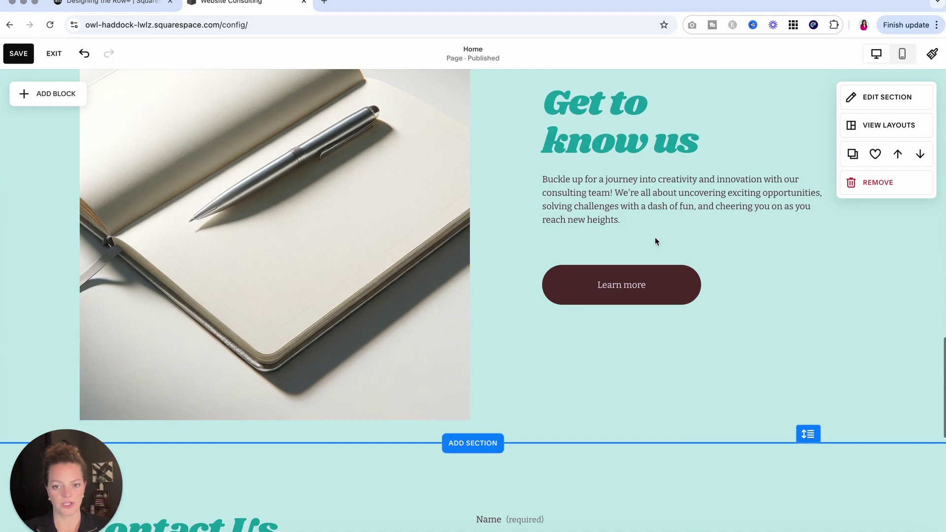
scroll(655, 240, down, 5)
scroll(655, 241, down, 2)
scroll(655, 241, up, 20)
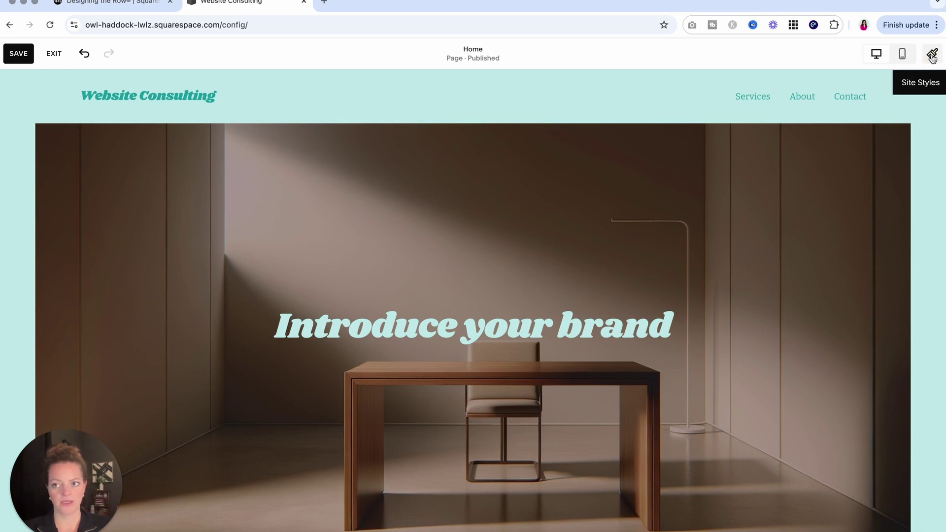
Open the Site Styles and check which settings the Miscellaneous group offers
click(932, 57)
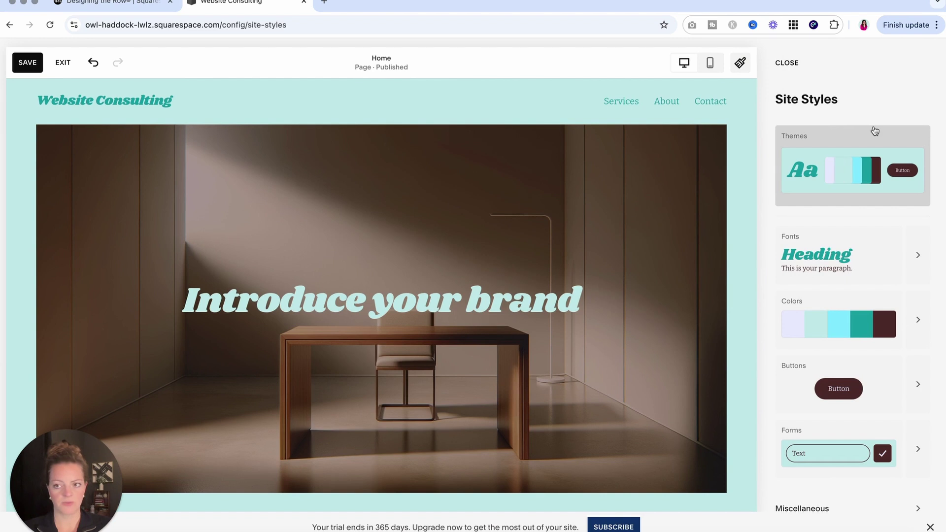
scroll(886, 272, down, 1)
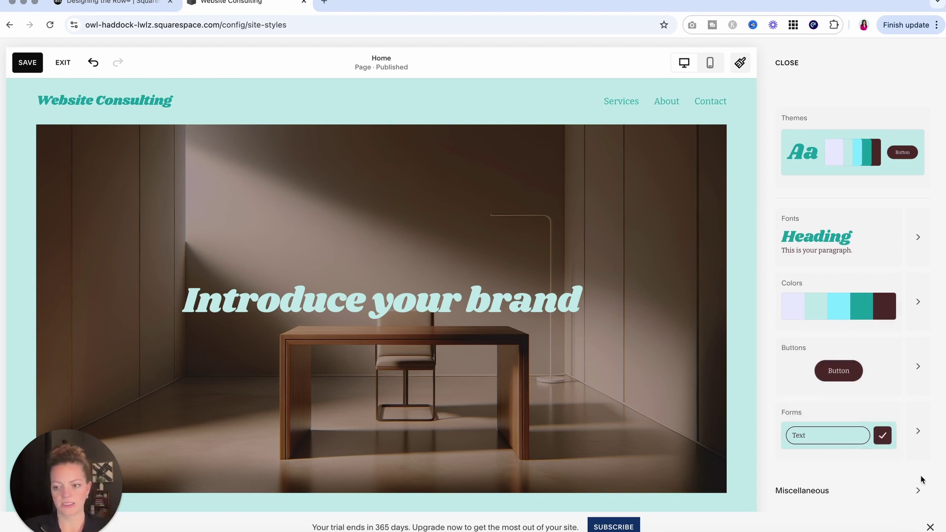
click(817, 490)
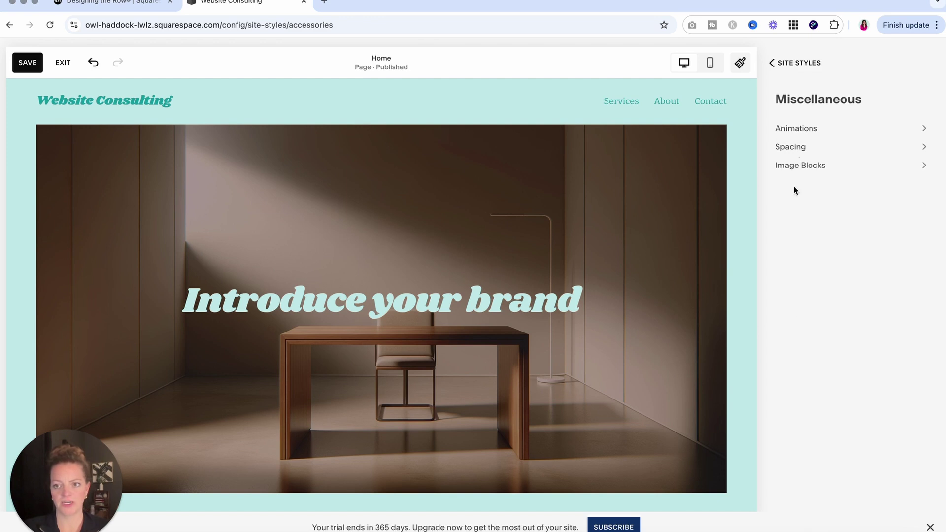
click(795, 65)
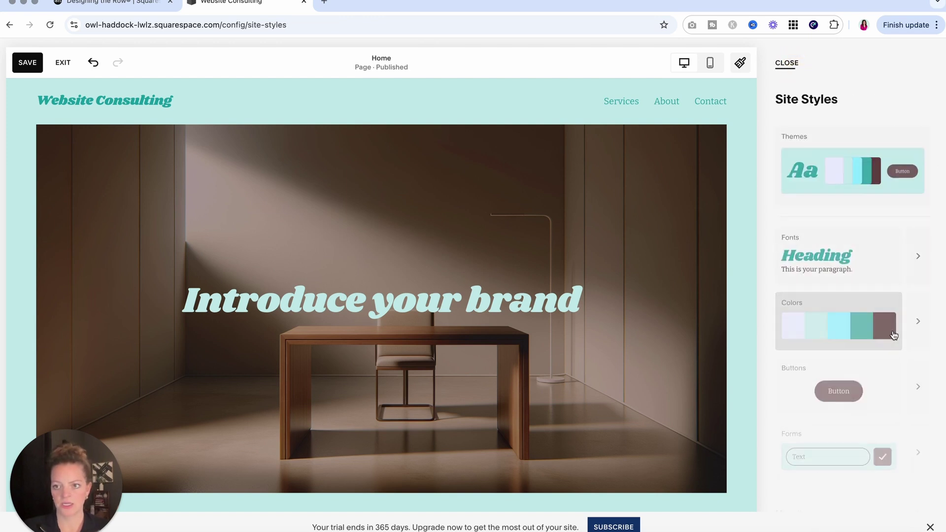
Change the lightest color of the site palette to white, #FFFFFF, and return to the color themes
click(921, 318)
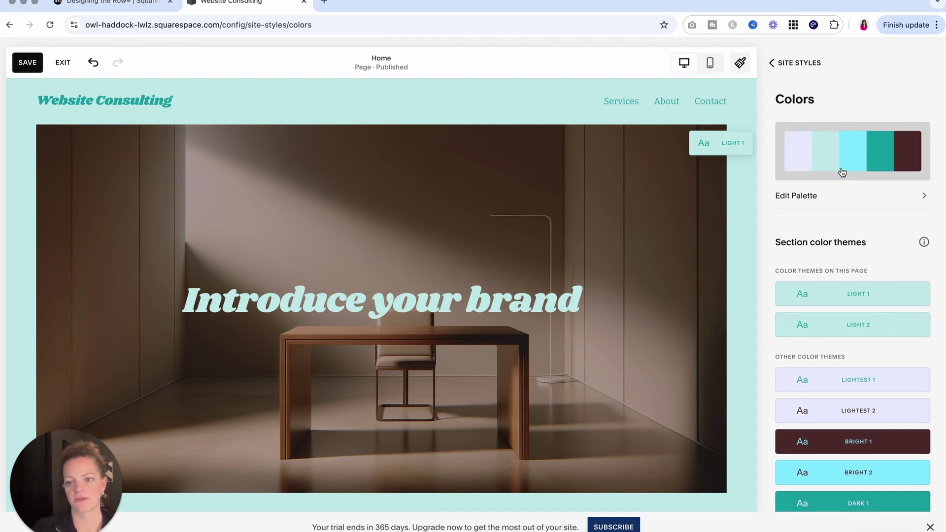
click(830, 201)
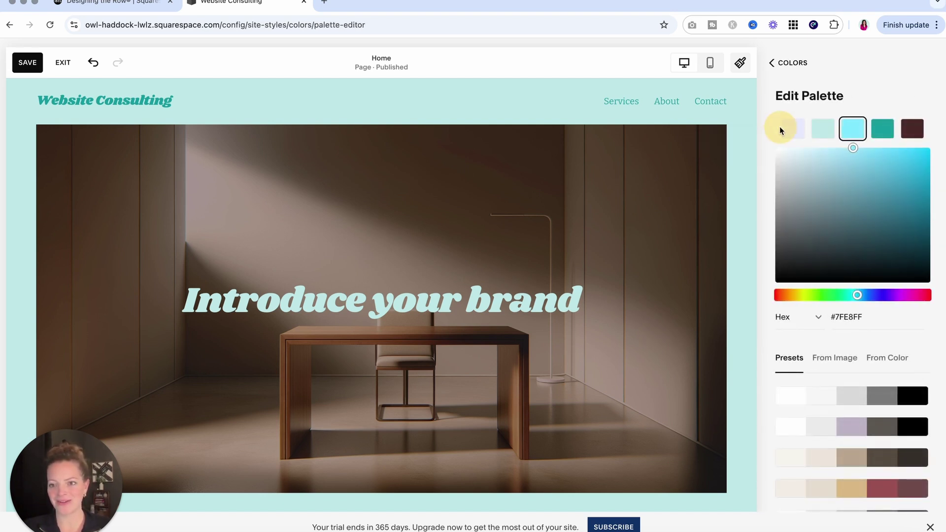
click(780, 130)
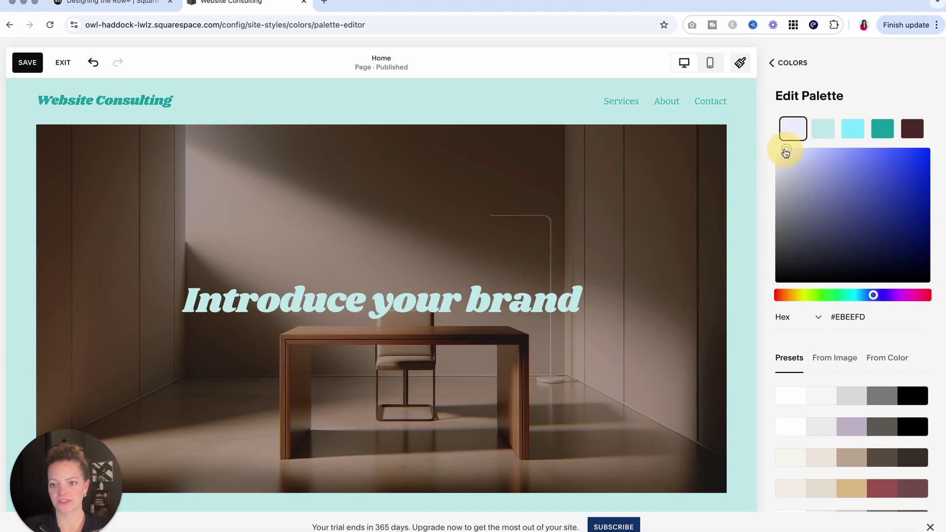
drag(785, 153, 767, 150)
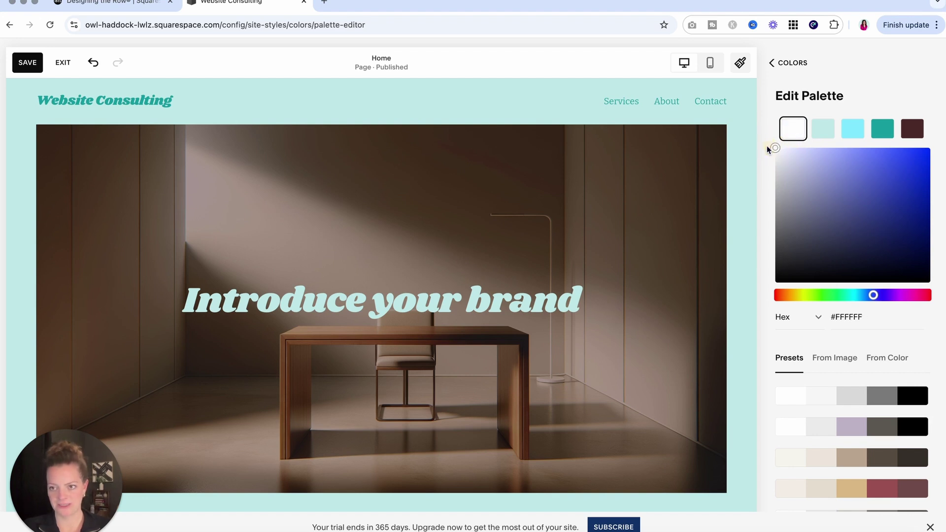
click(797, 67)
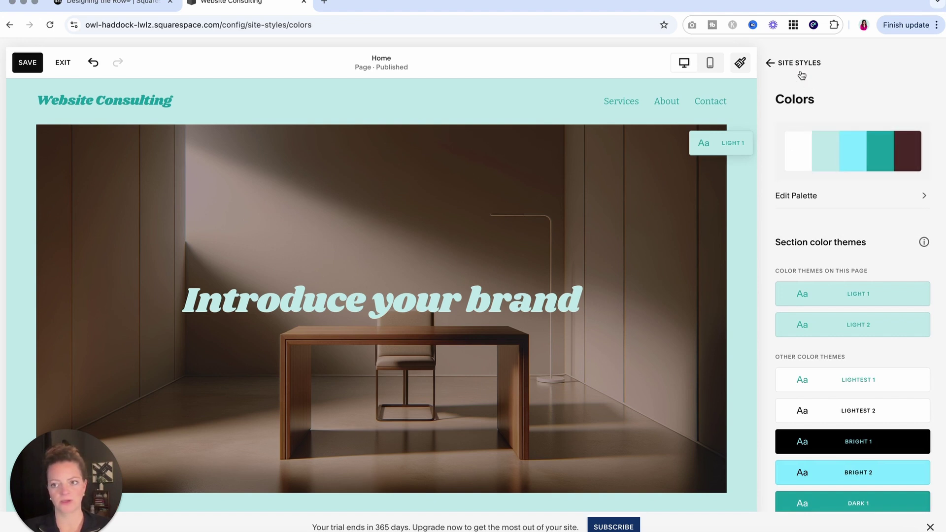
Look through the Site Styles settings for buttons, including all button packs, and for fonts
click(799, 69)
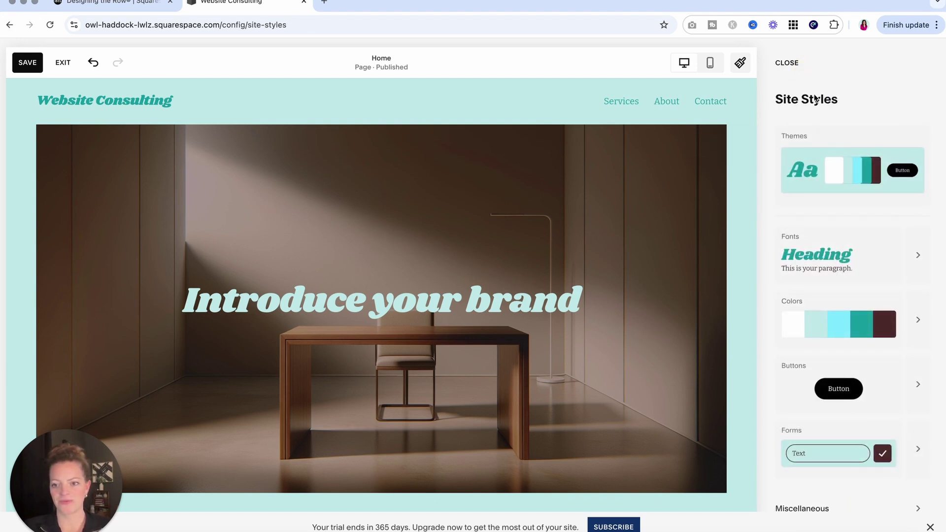
scroll(871, 304, down, 1)
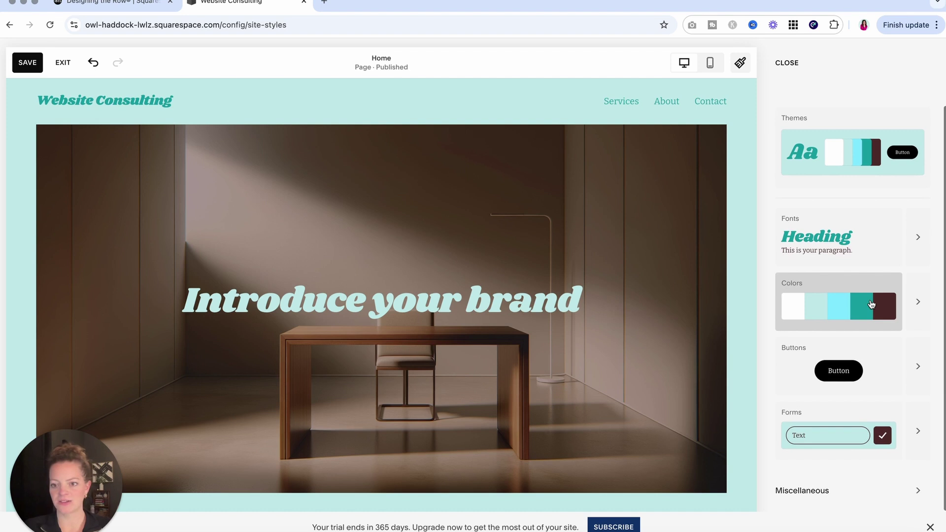
click(921, 374)
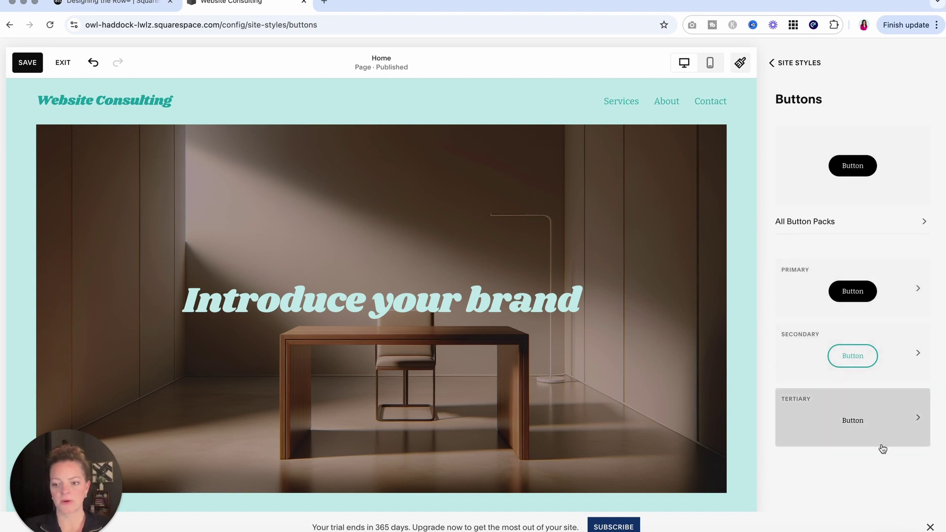
click(841, 224)
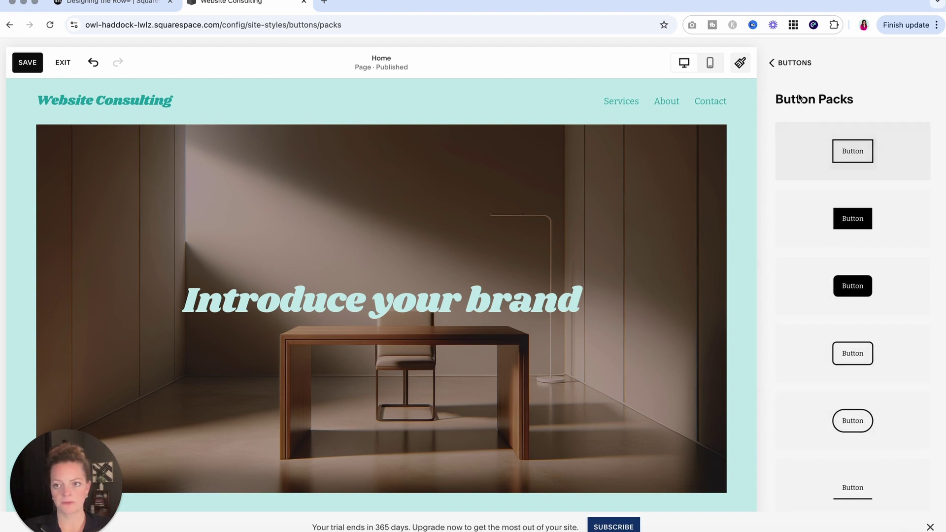
click(792, 77)
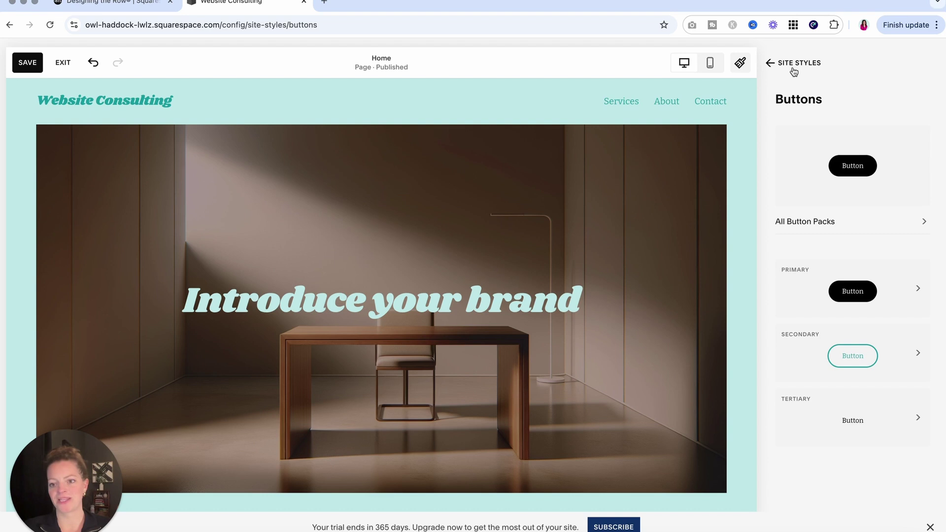
click(792, 69)
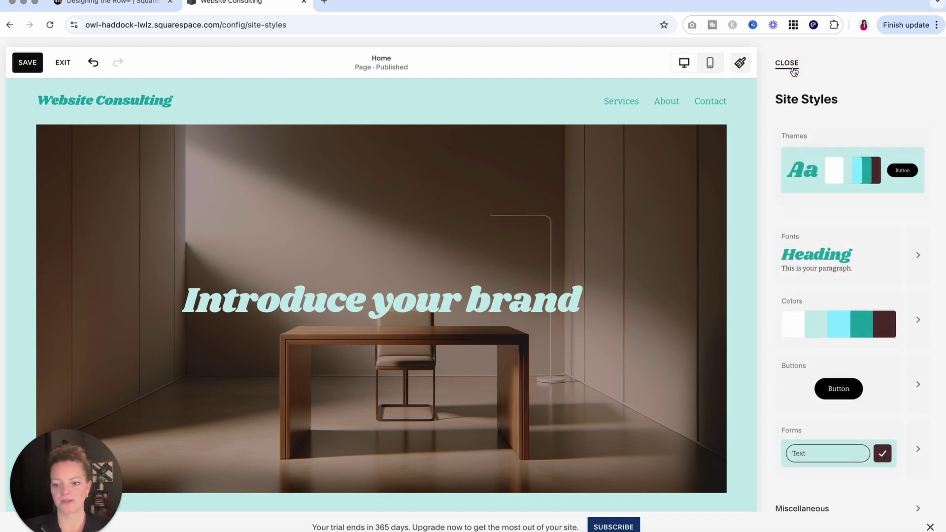
click(918, 258)
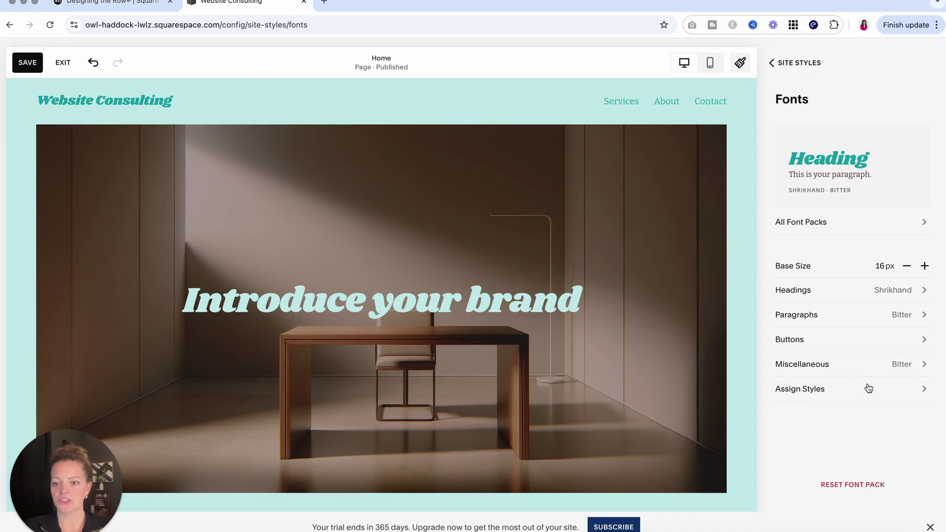
click(790, 69)
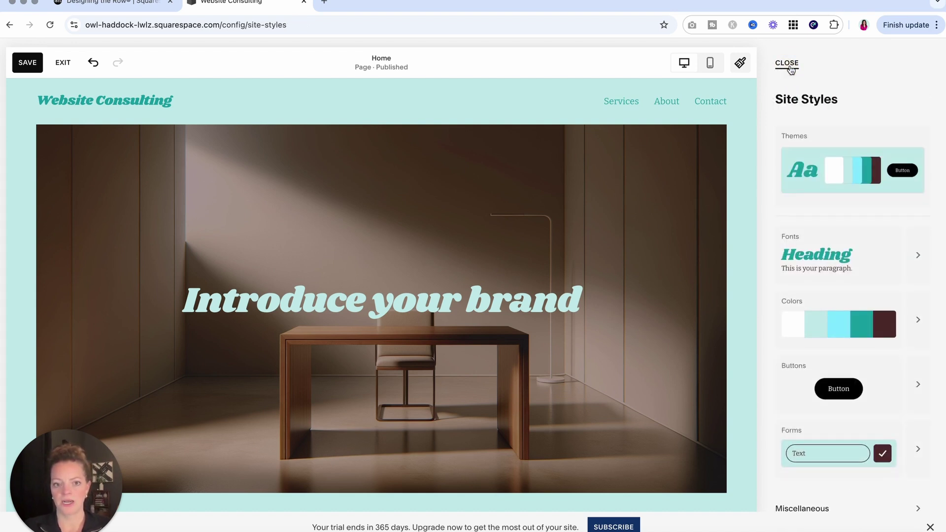
Close the Site Styles and save the homepage changes
click(788, 64)
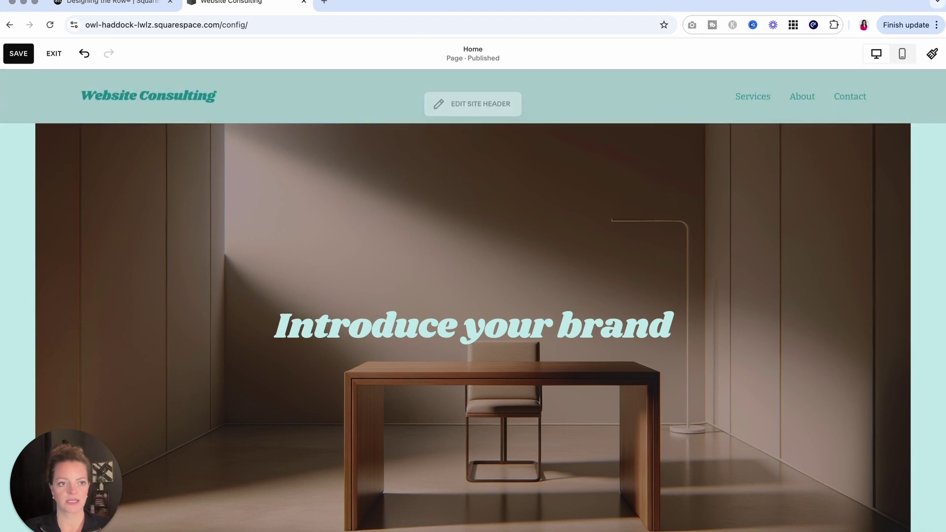
click(22, 52)
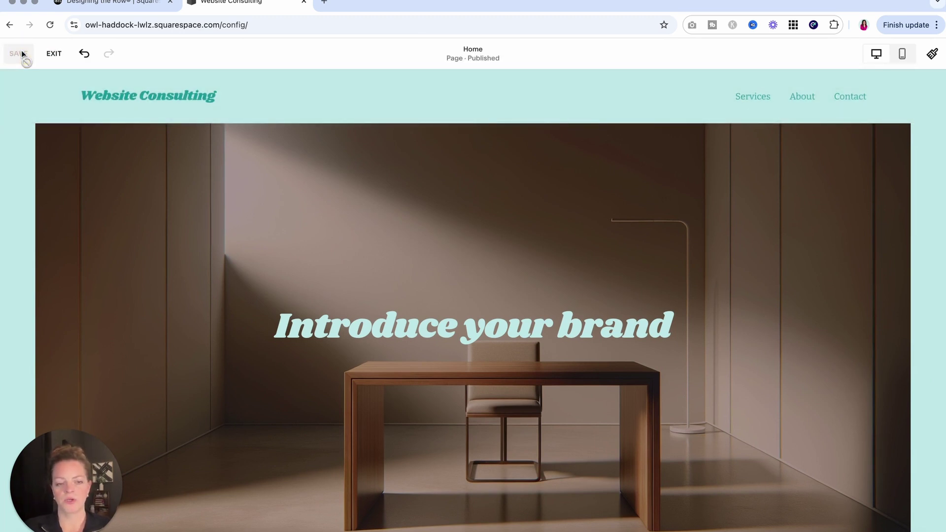
Open the site header for editing and check the site title, logo and mobile logo settings
mouse_move(228, 87)
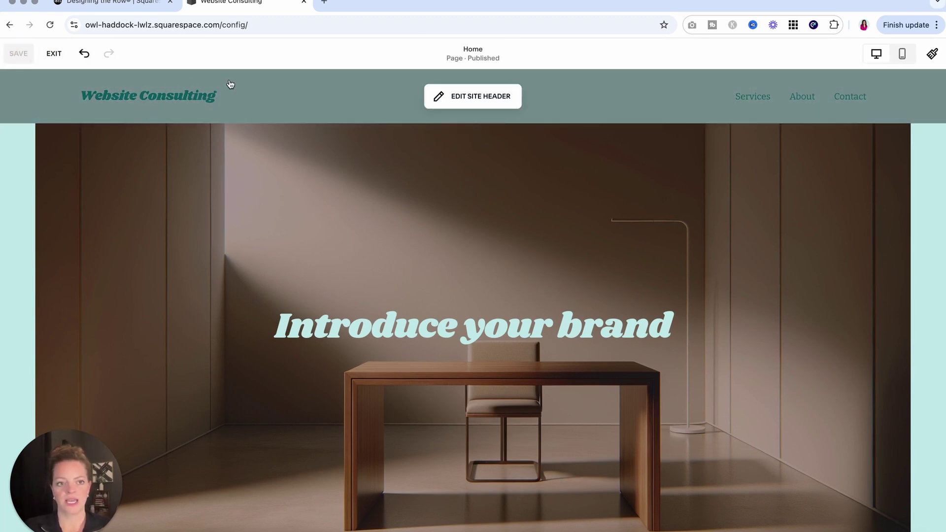
click(487, 99)
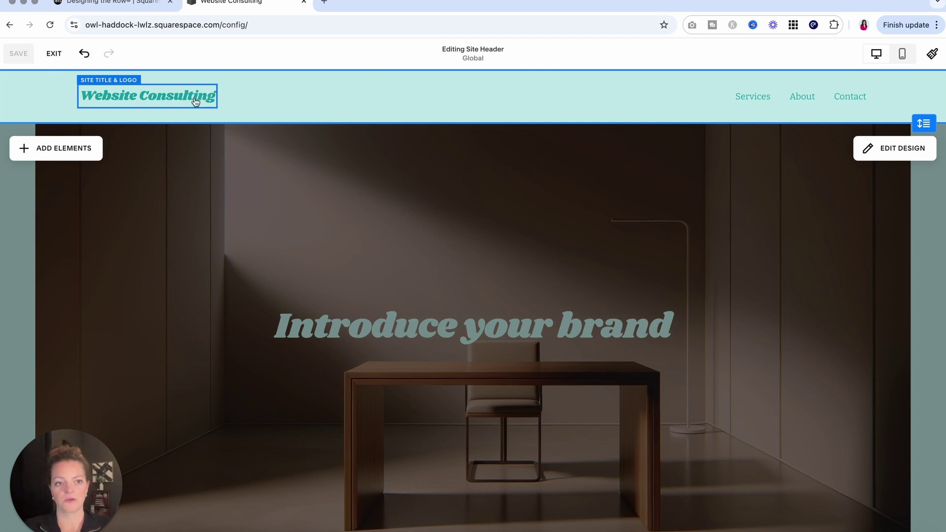
click(178, 101)
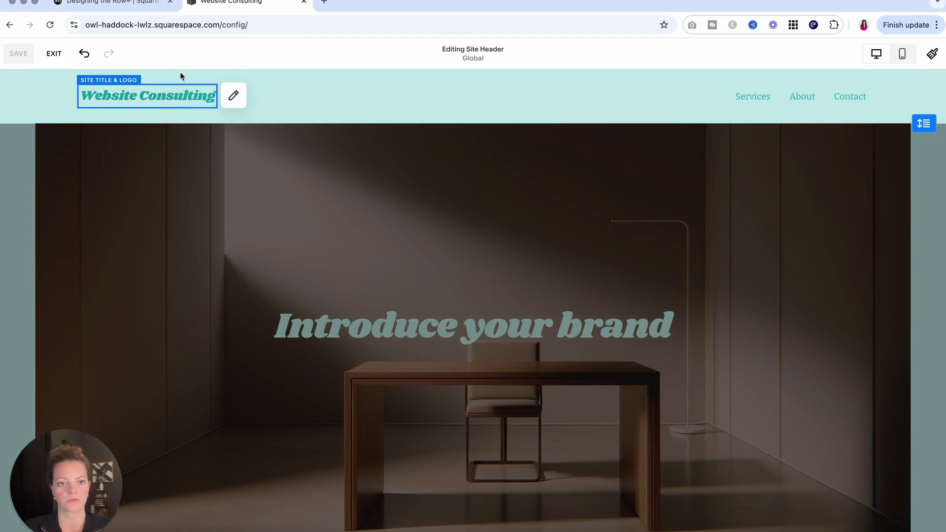
click(234, 96)
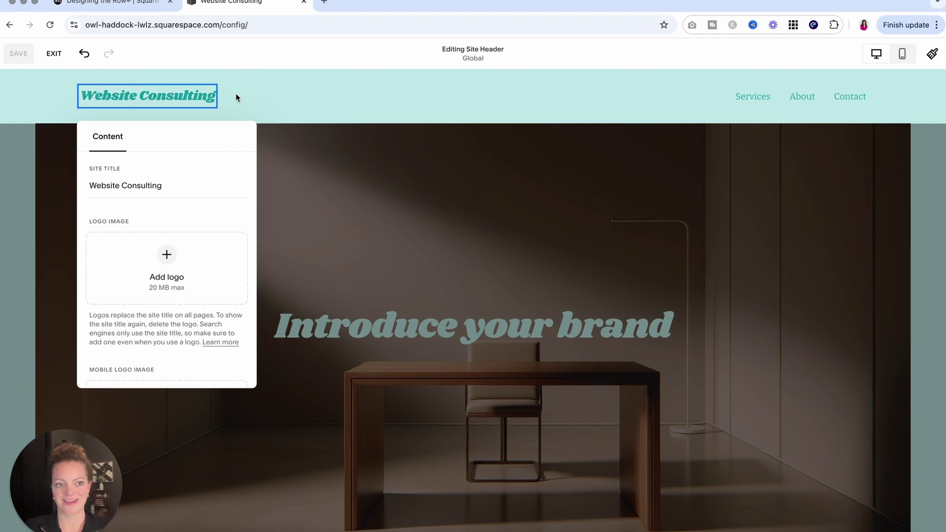
scroll(140, 290, down, 4)
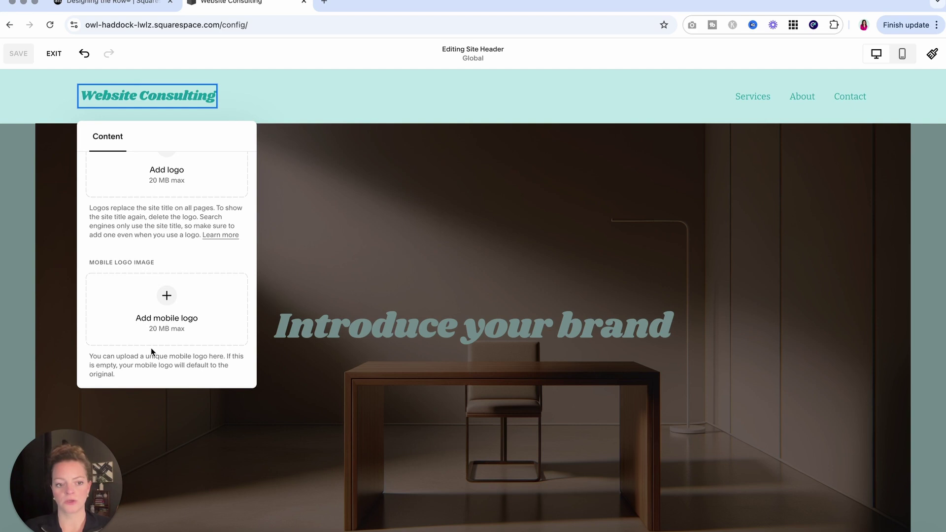
scroll(105, 314, up, 4)
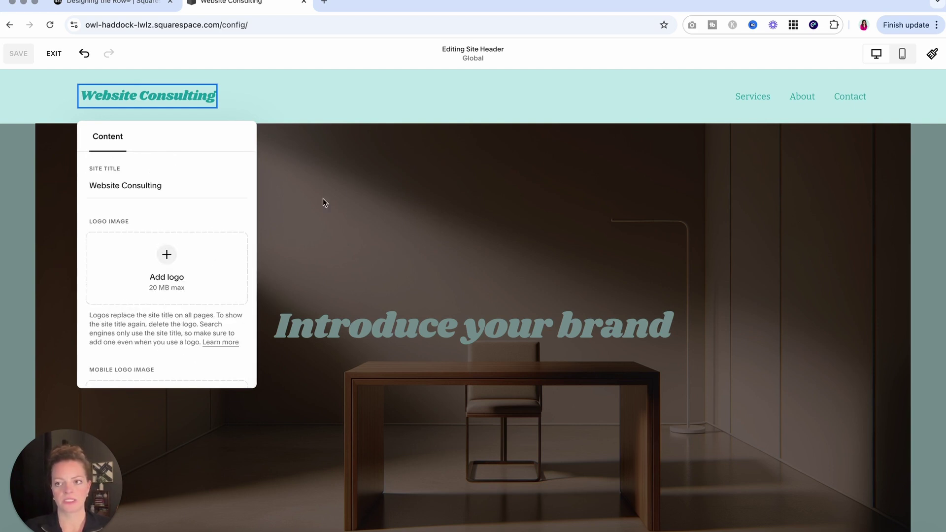
click(350, 188)
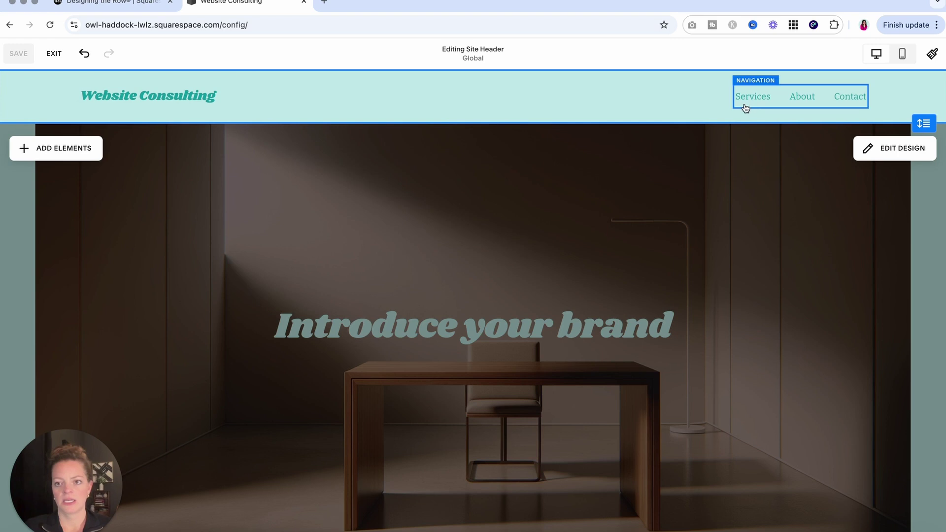
Try the header layouts with centered navigation and with the logo stacked above it, and return to logo left with navigation right
click(913, 148)
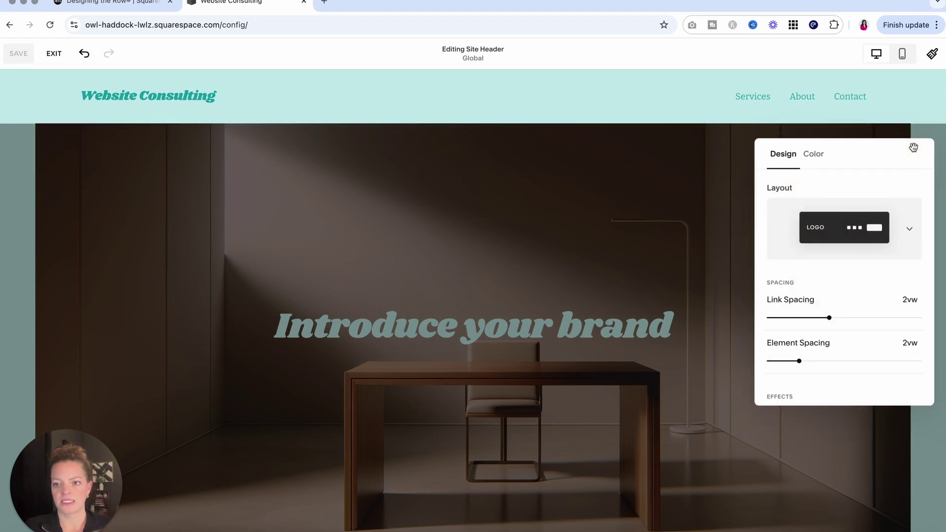
click(833, 239)
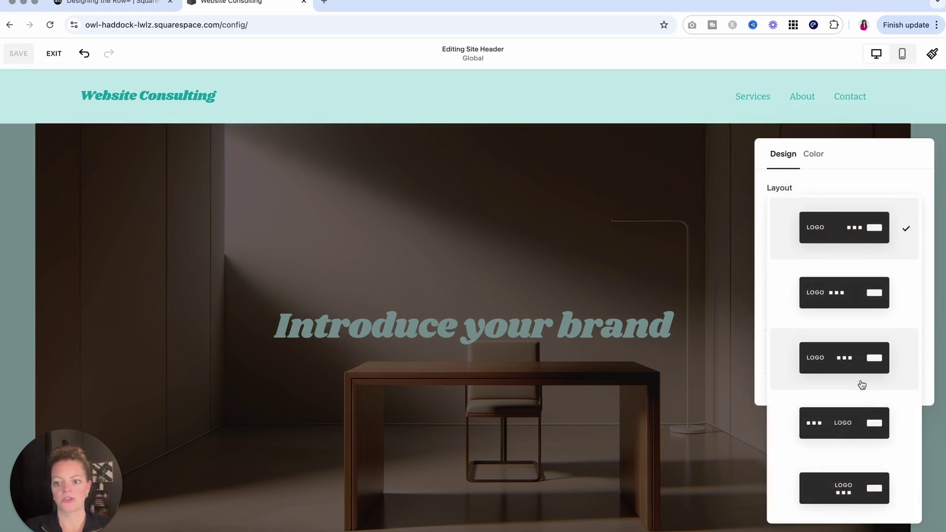
click(862, 383)
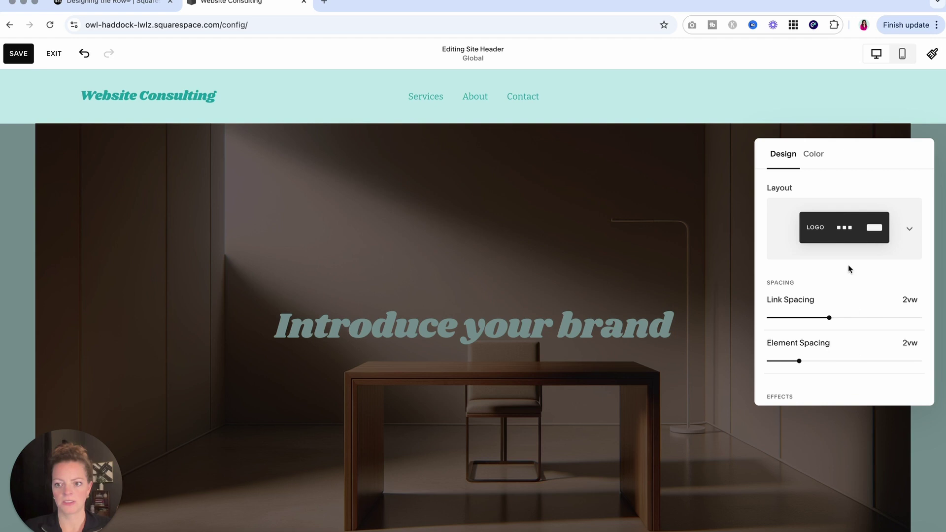
click(841, 218)
click(853, 362)
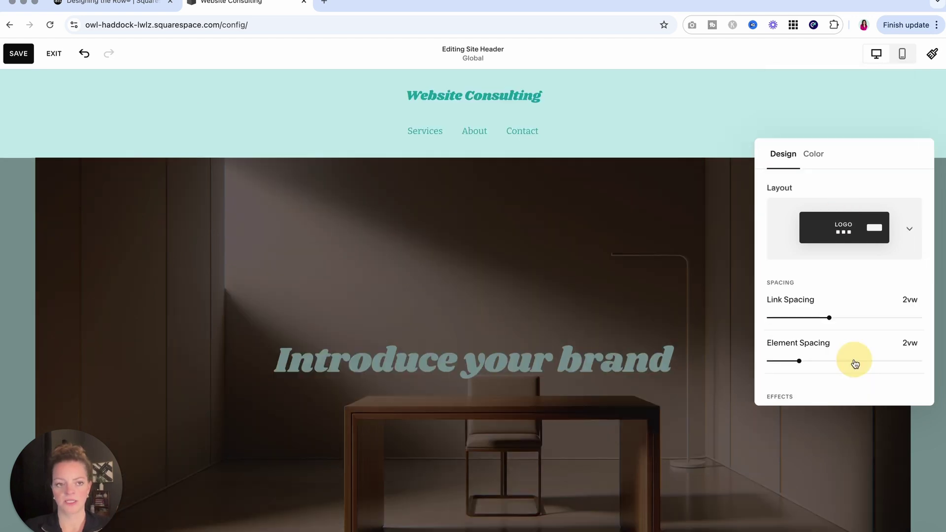
click(868, 228)
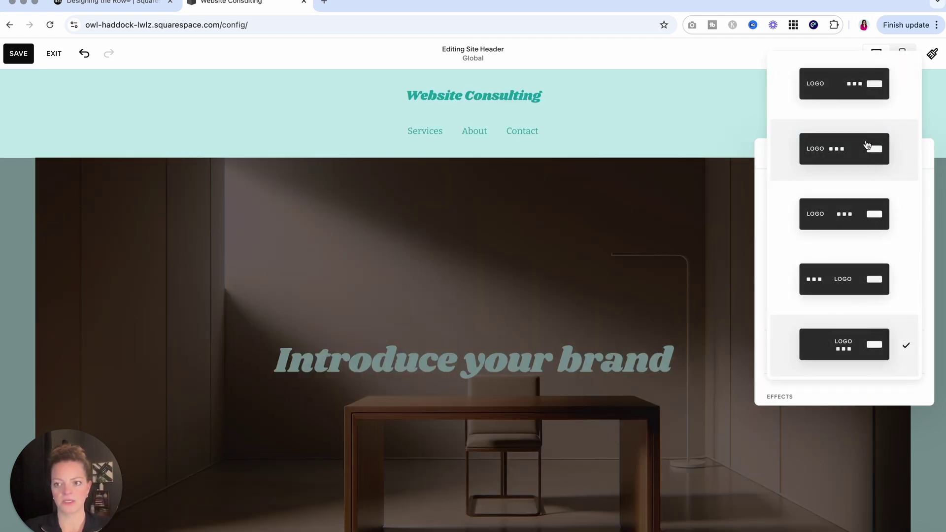
click(864, 97)
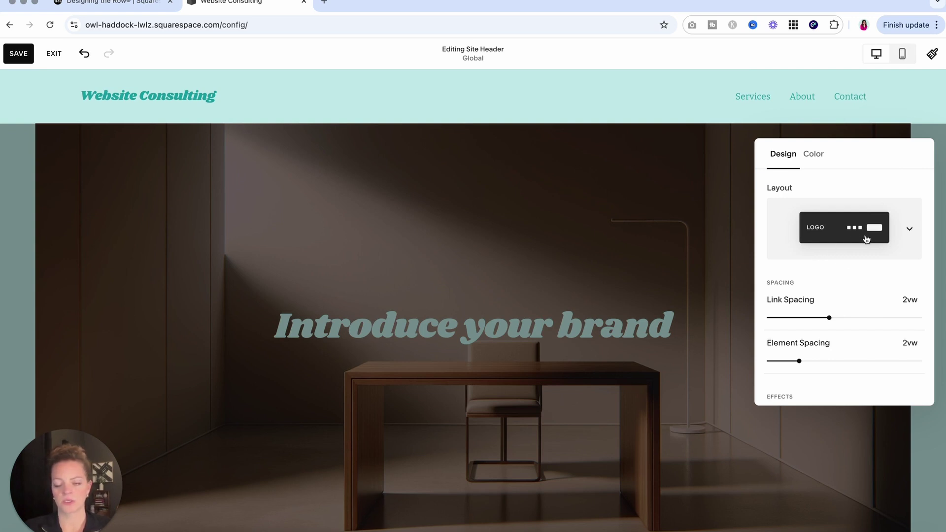
Set the header's link spacing to 2.1vw and its element spacing to 2.2vw
scroll(873, 296, down, 2)
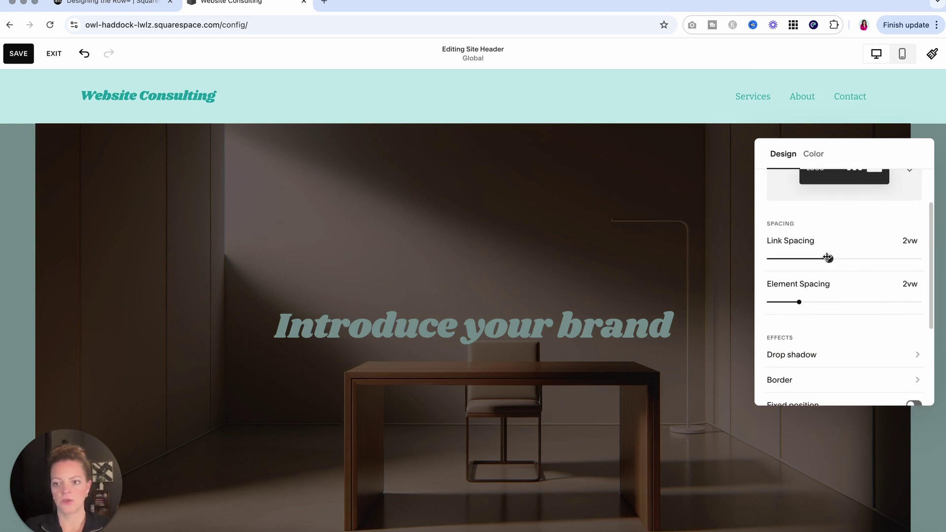
click(836, 257)
mouse_move(835, 257)
mouse_down()
mouse_move(884, 256)
mouse_move(832, 258)
mouse_up()
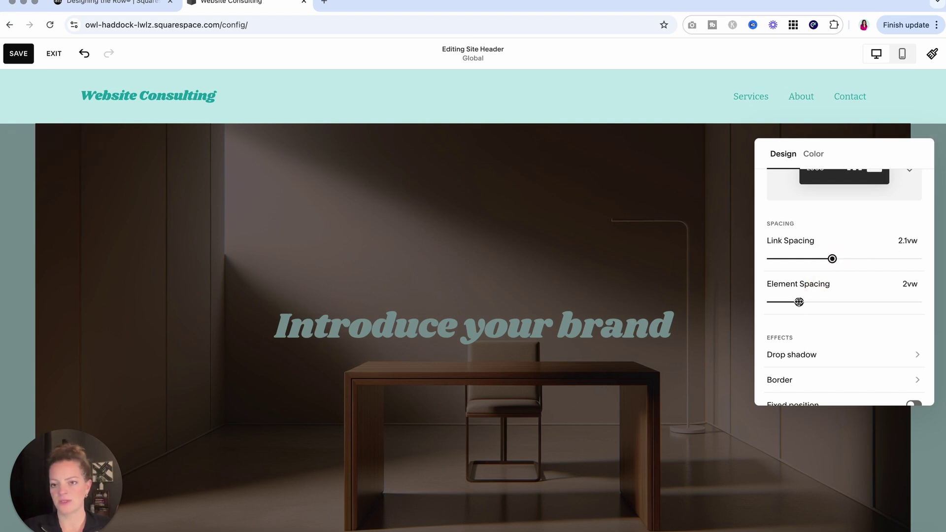
mouse_move(798, 302)
mouse_down()
mouse_move(836, 300)
mouse_move(802, 301)
mouse_up()
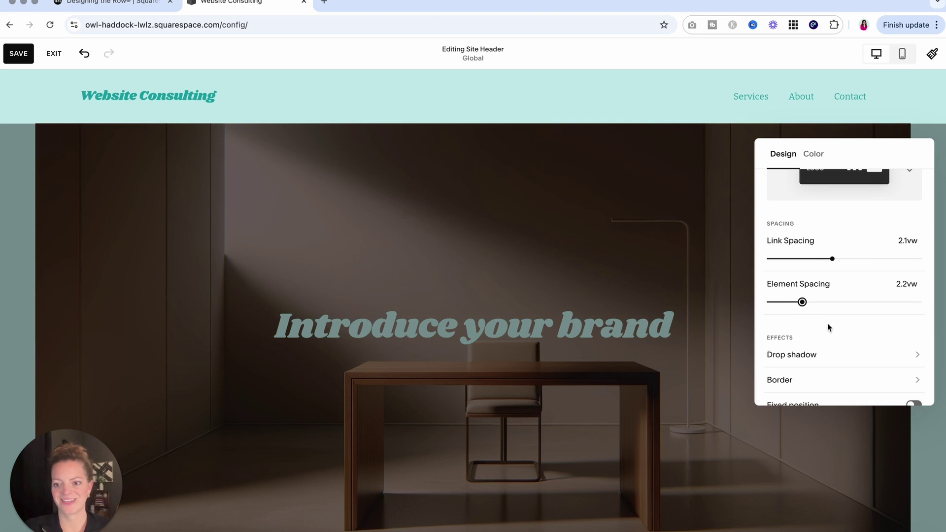
Add a Soft drop shadow to the site header
scroll(854, 320, down, 2)
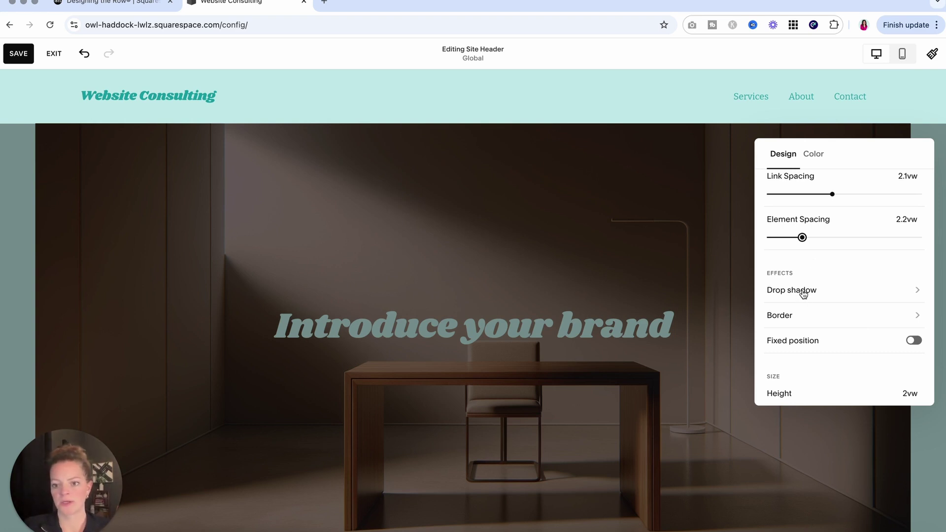
click(785, 289)
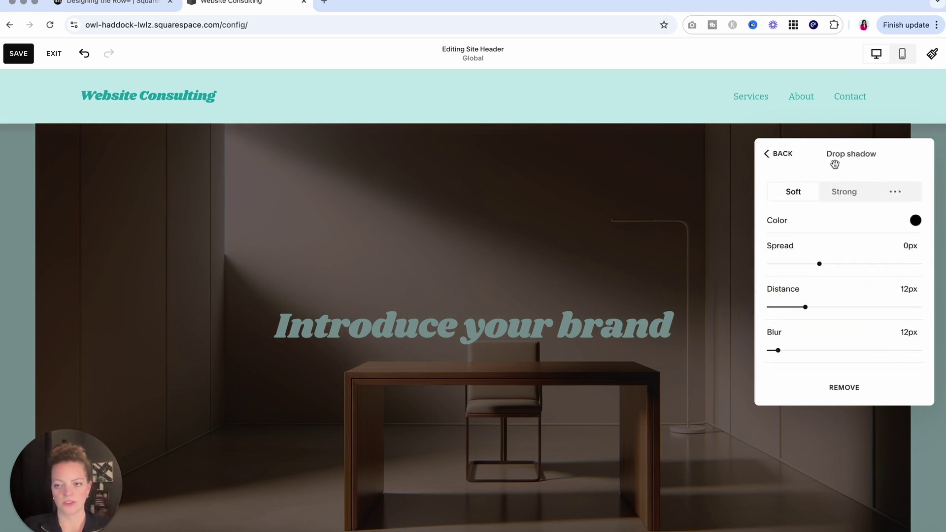
click(779, 153)
Try a medium-thickness border around the site header and remove it again
scroll(842, 320, down, 5)
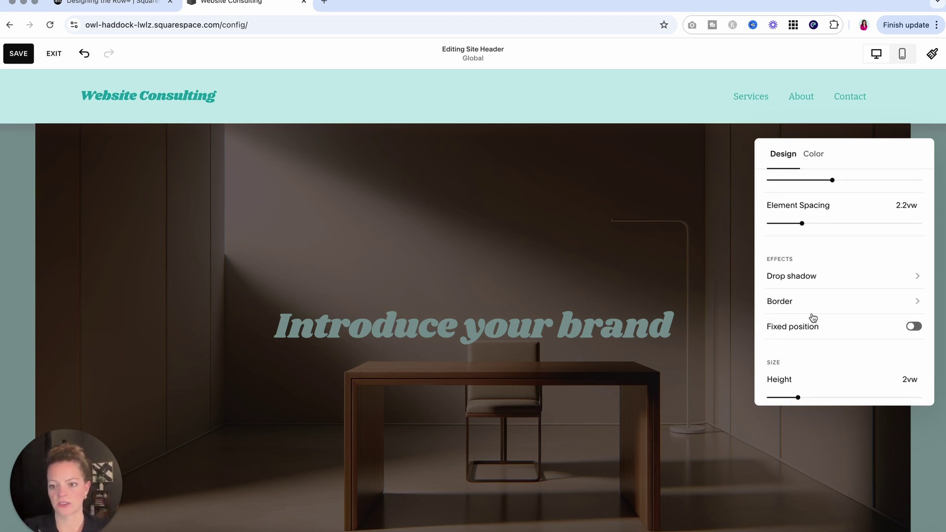
click(821, 300)
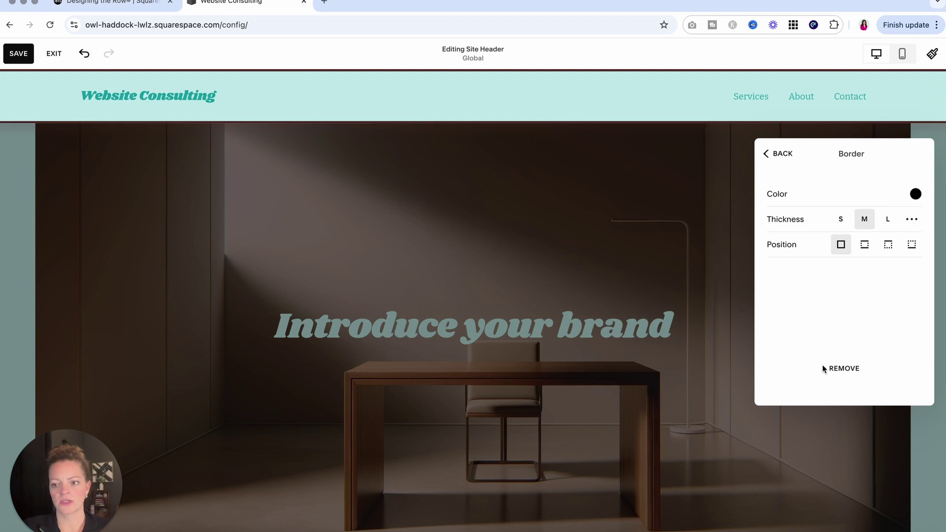
click(844, 369)
Set the header's height to 1.3vw and its width to Inset
scroll(818, 334, down, 5)
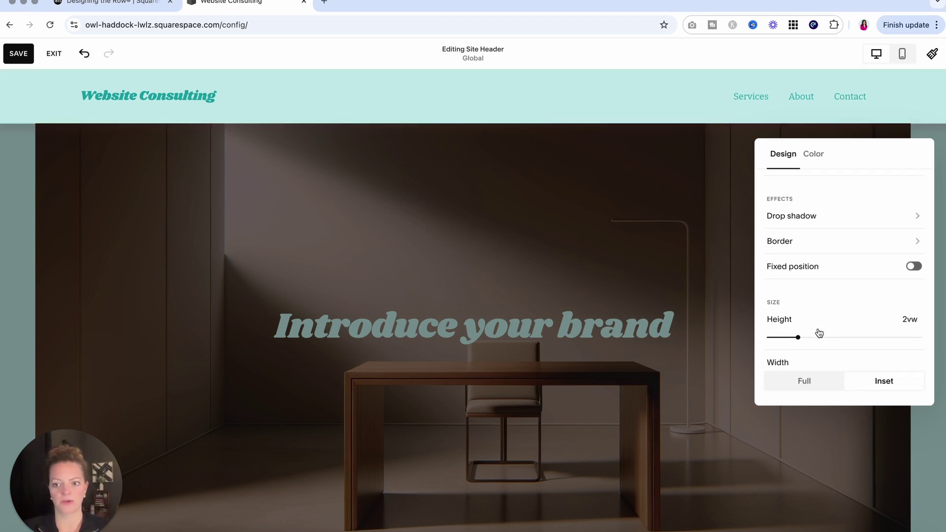
drag(798, 337, 787, 337)
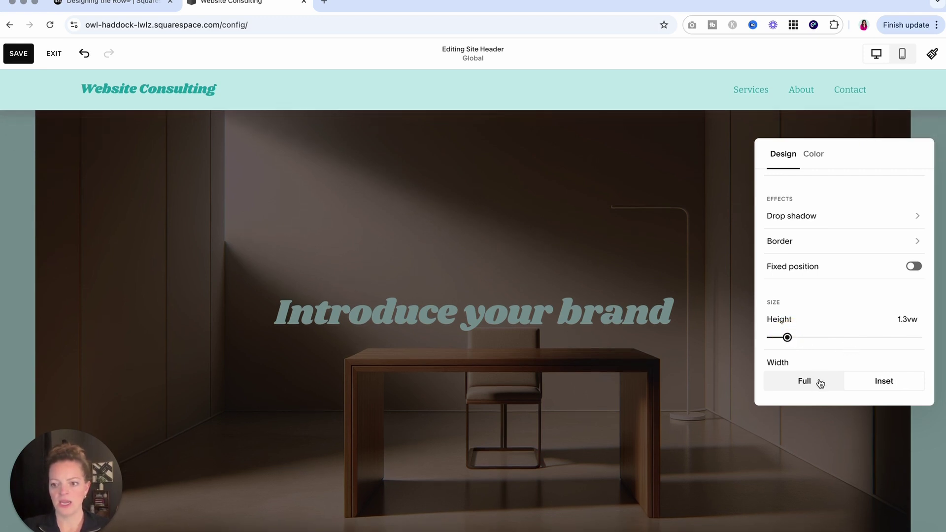
click(885, 384)
click(885, 384)
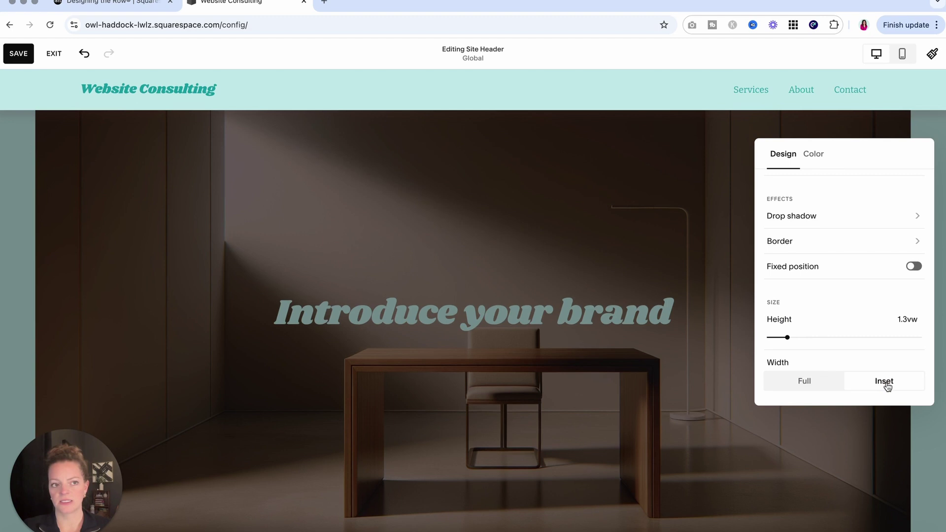
Try the Solid color style on the site header and restore the Adaptive style
scroll(814, 255, up, 5)
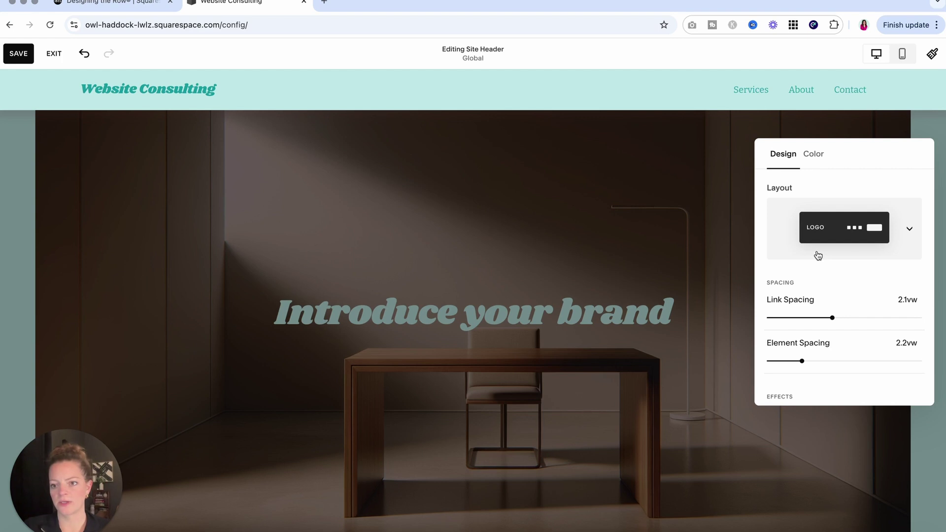
click(813, 156)
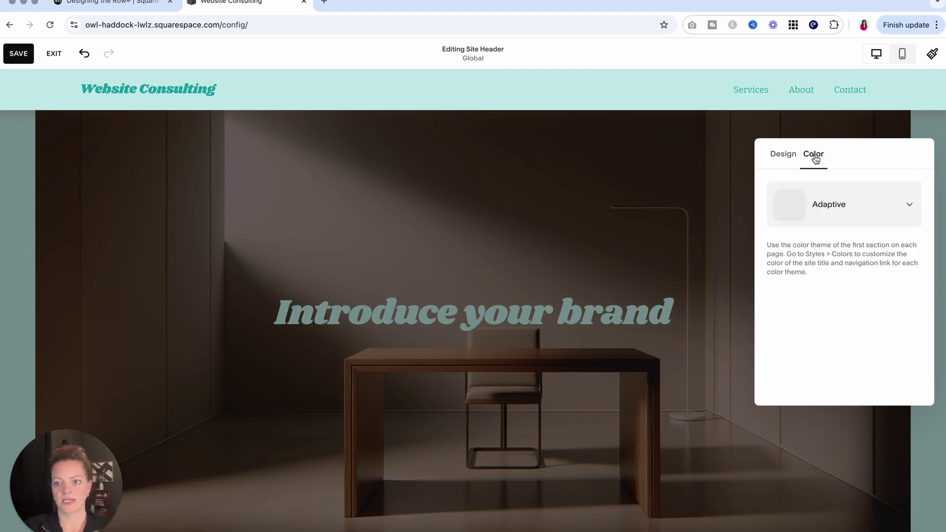
click(834, 214)
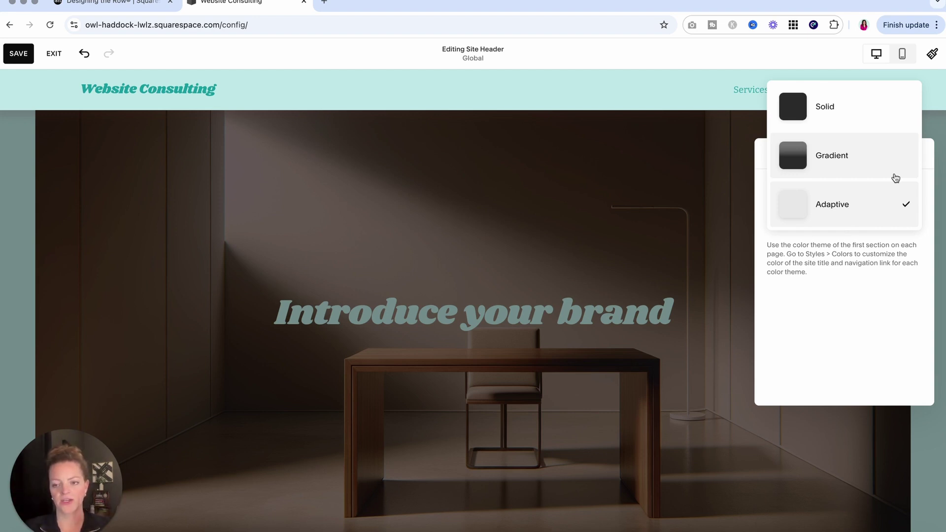
click(473, 200)
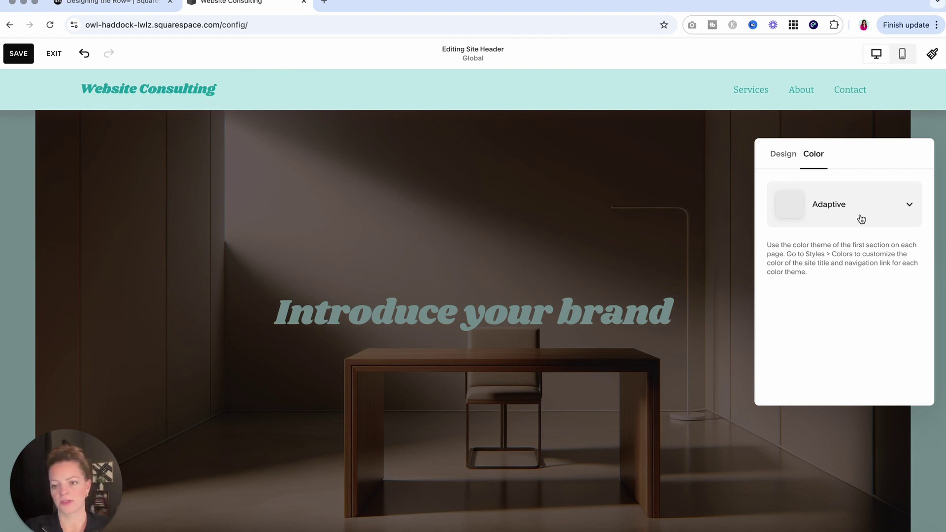
click(881, 214)
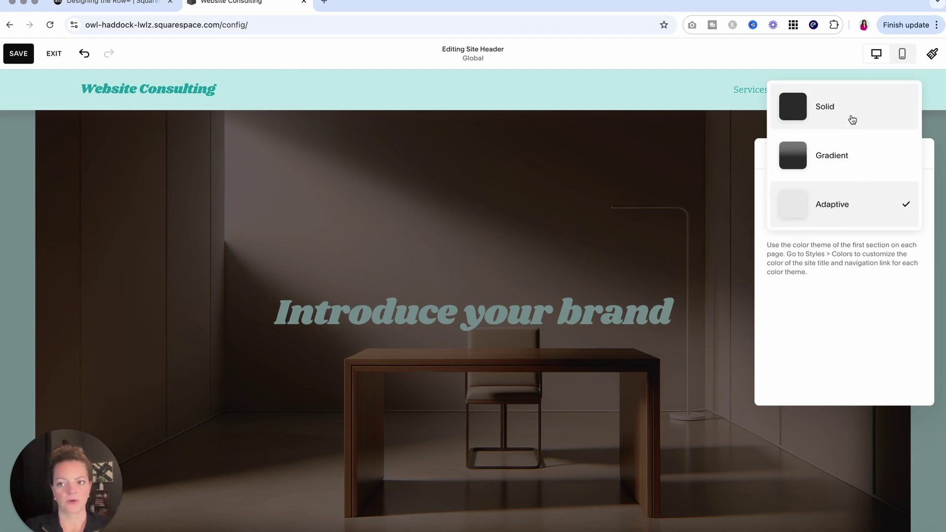
click(851, 121)
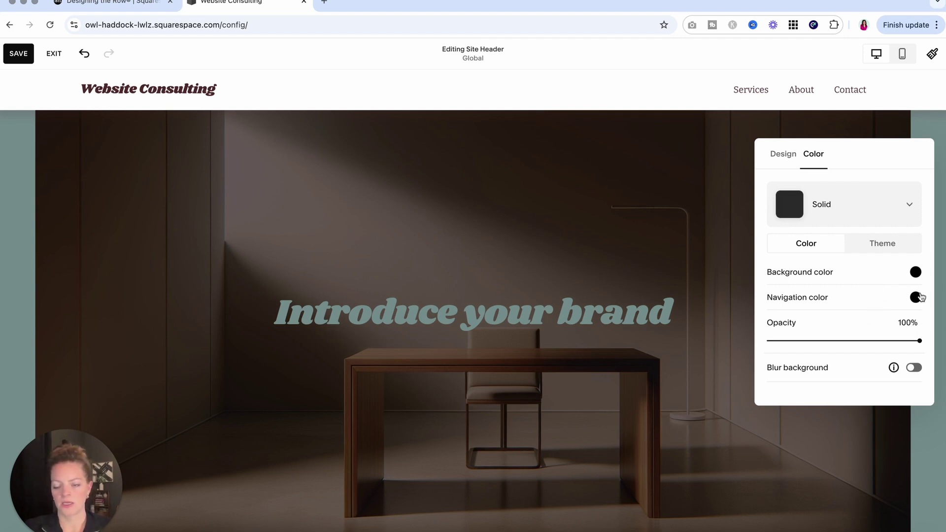
click(808, 204)
click(832, 302)
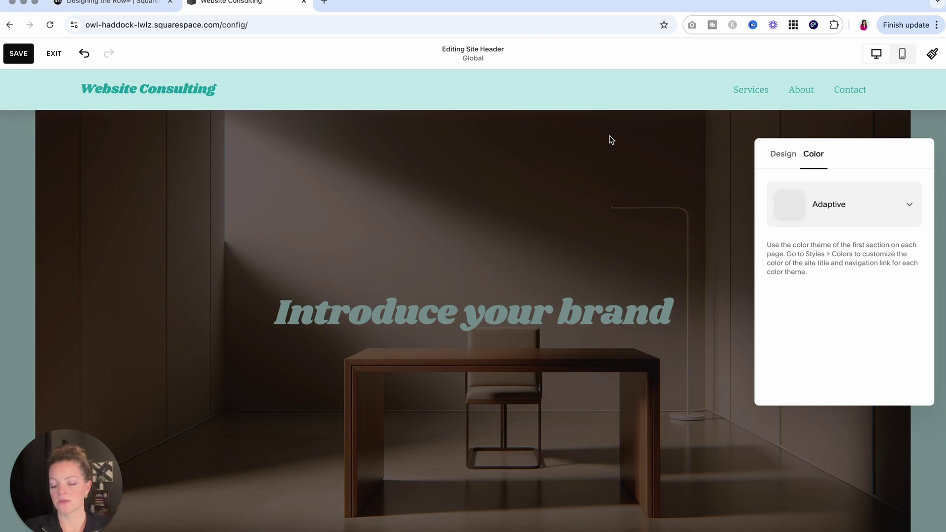
click(636, 159)
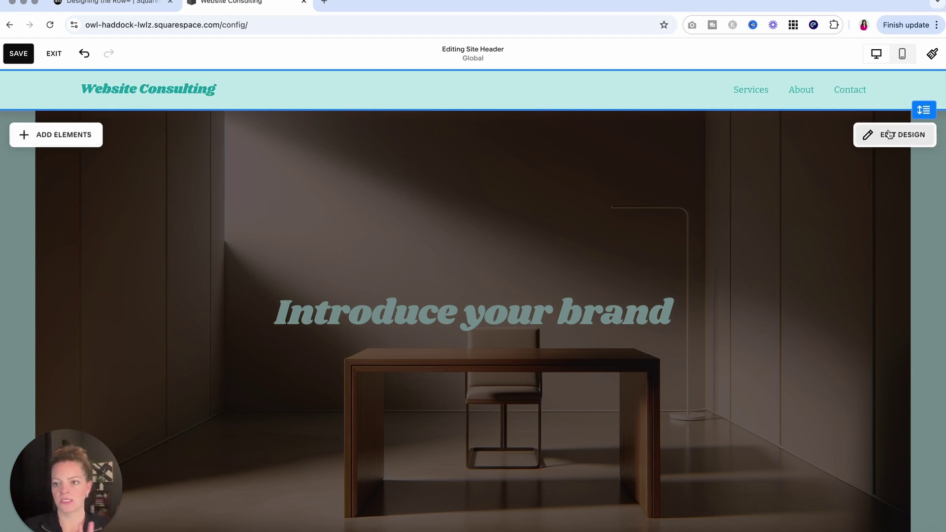
Add a button and social links to the site header
click(69, 138)
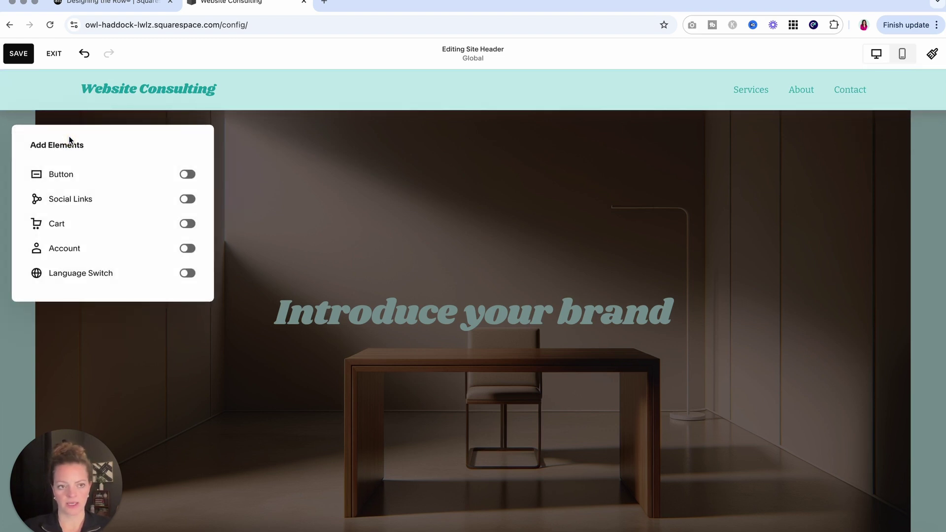
click(187, 176)
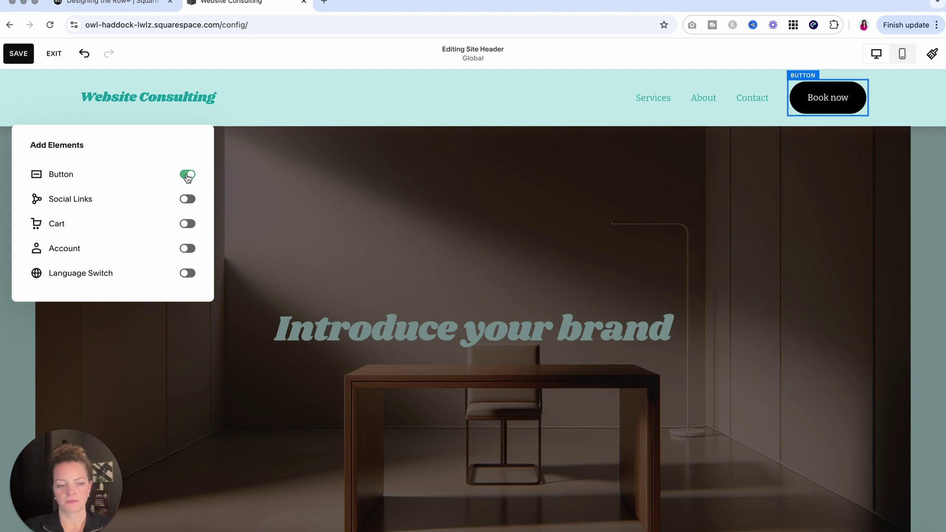
click(188, 204)
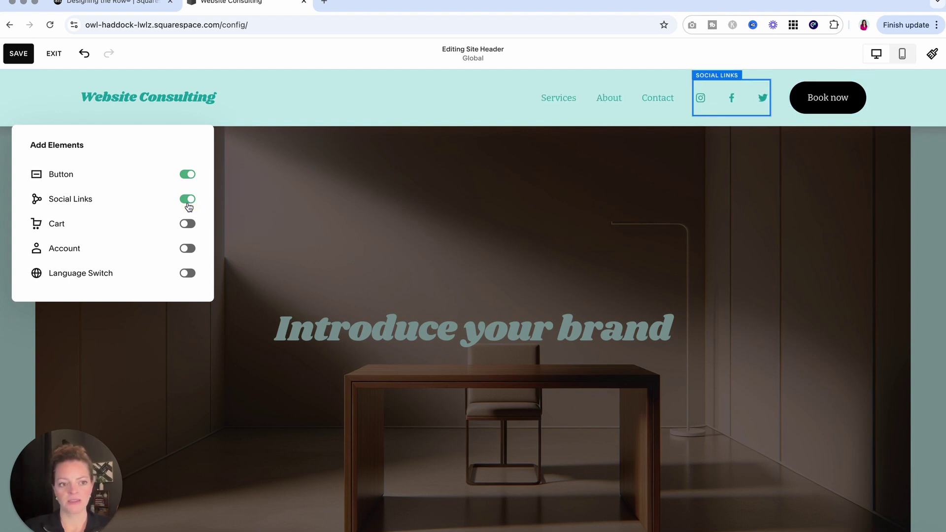
Add a cart element to the site header and style it with the filled shopping bag icon
click(187, 225)
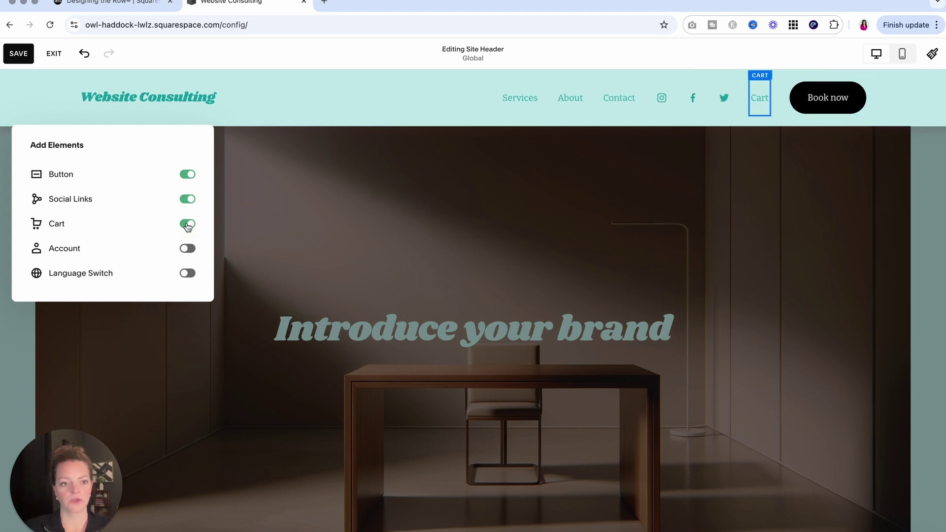
click(760, 100)
click(763, 103)
click(785, 91)
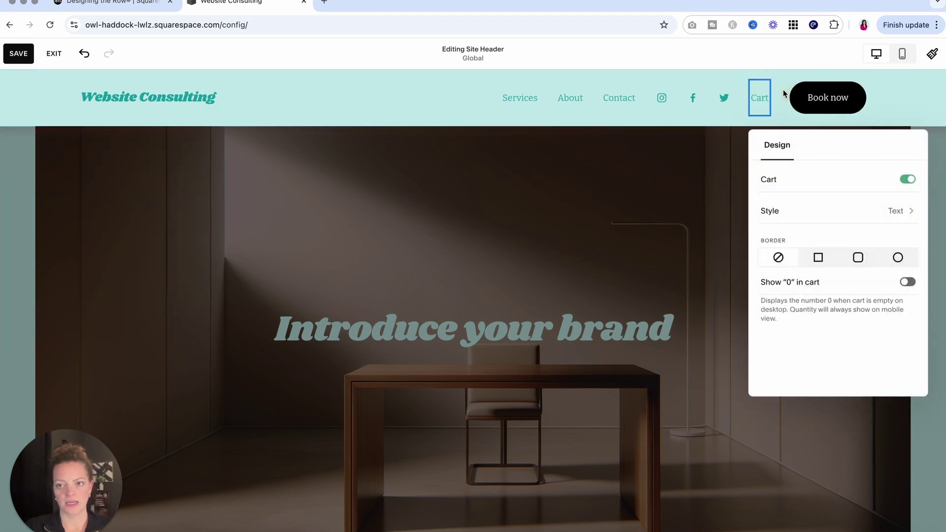
click(893, 211)
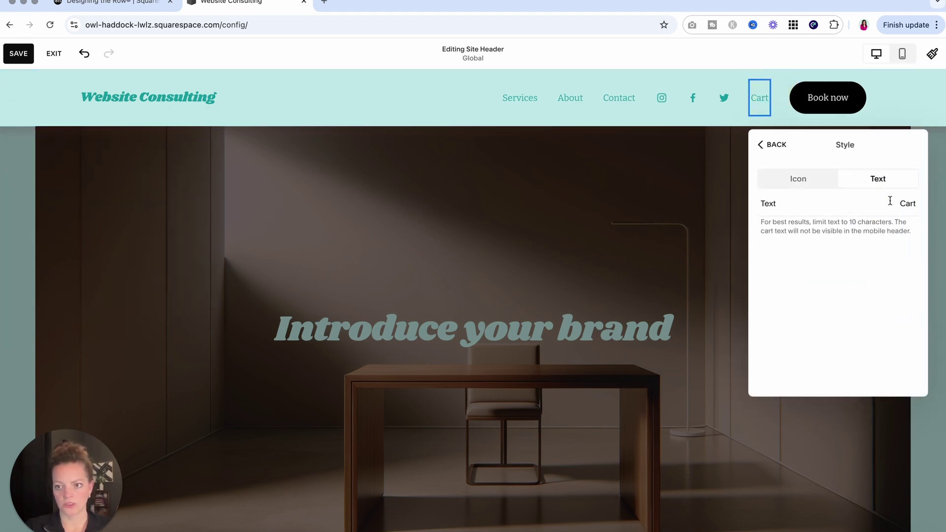
click(811, 179)
scroll(858, 325, down, 2)
scroll(858, 316, up, 2)
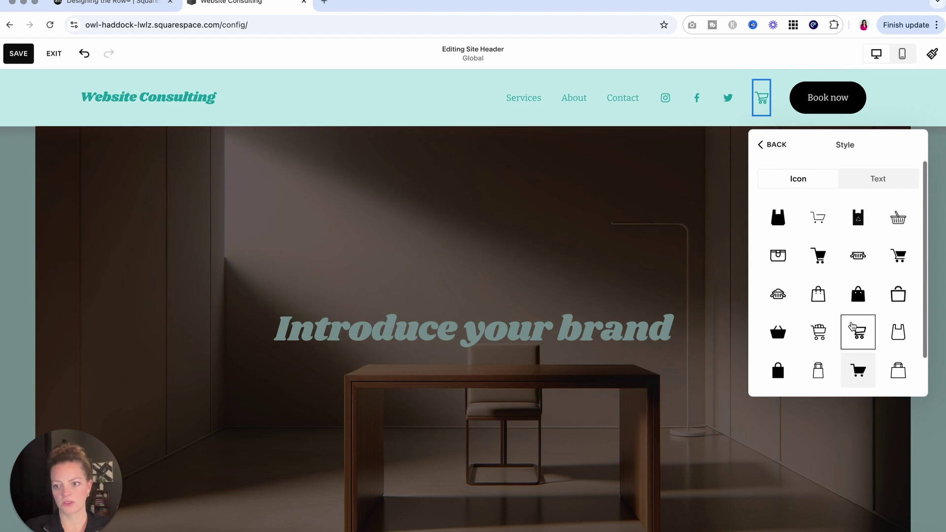
click(859, 296)
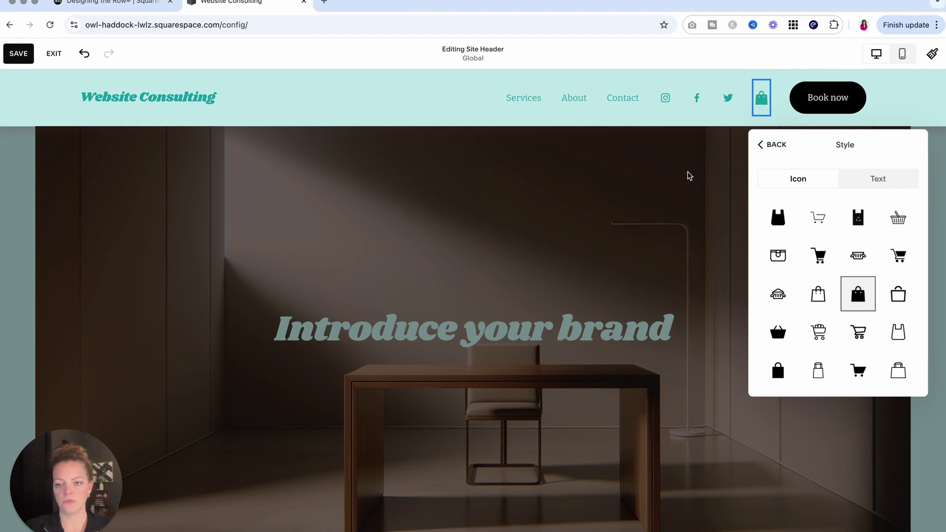
click(776, 143)
click(175, 203)
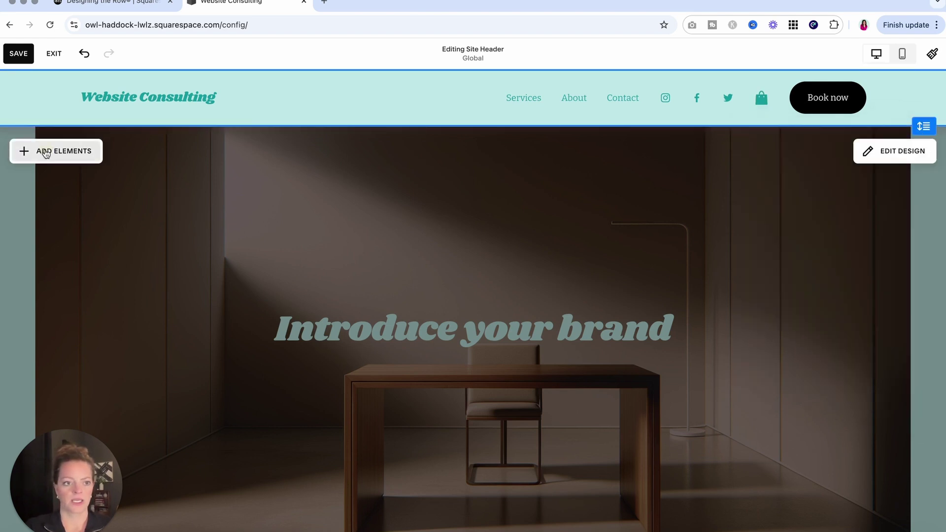
Try the Account and Language Switch elements in the site header, and remove the cart element
click(39, 152)
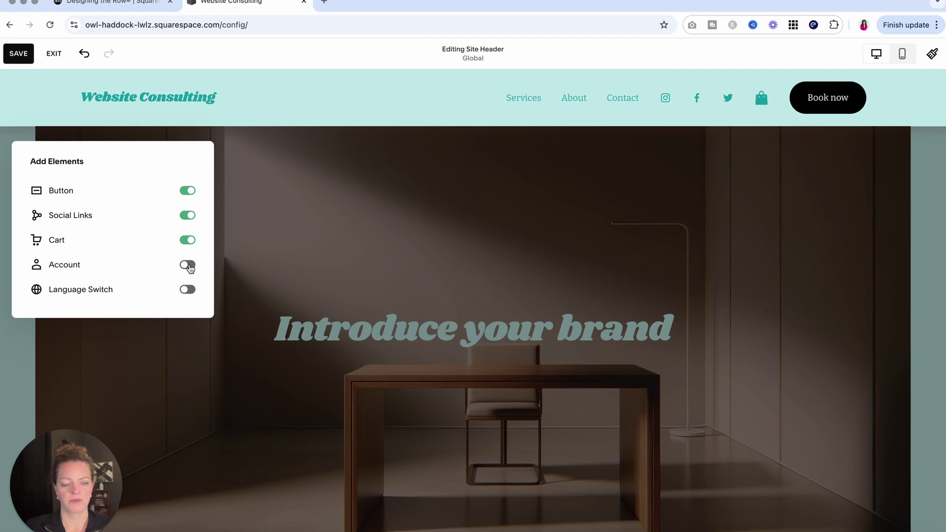
click(189, 266)
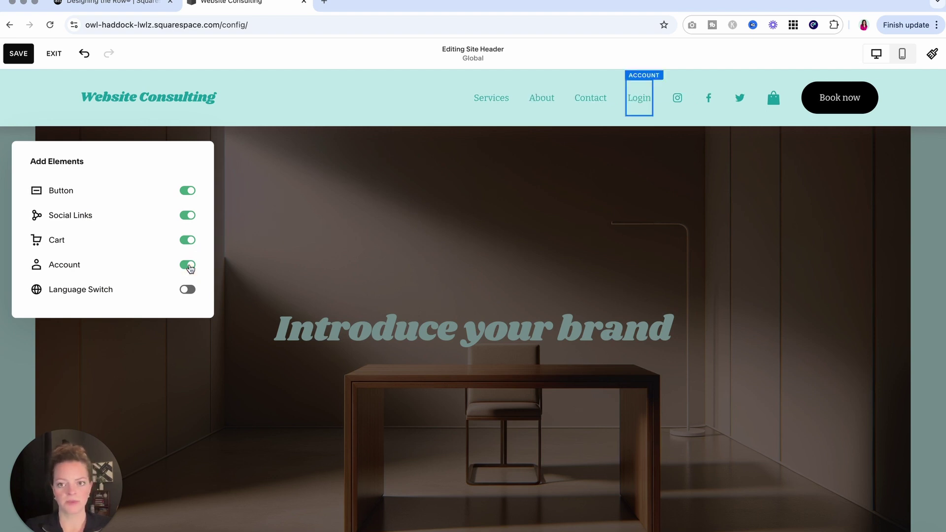
click(189, 266)
click(188, 289)
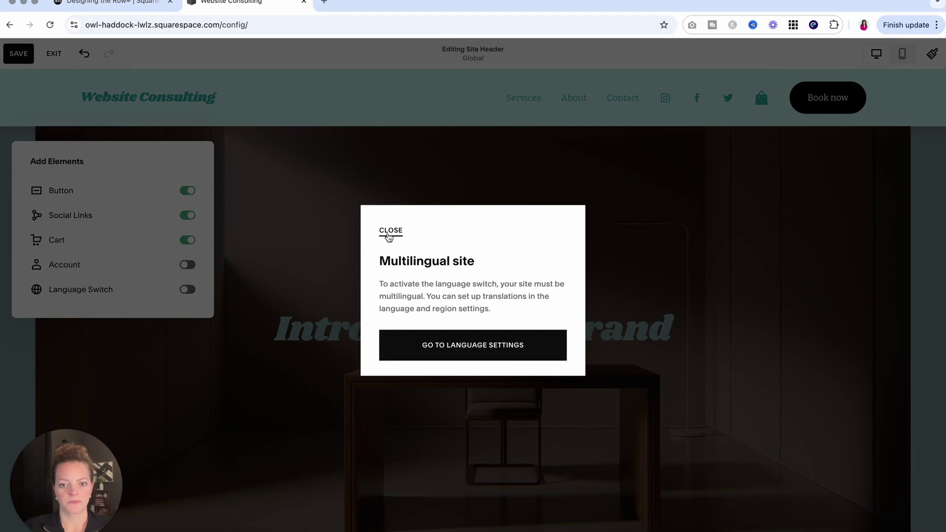
click(385, 233)
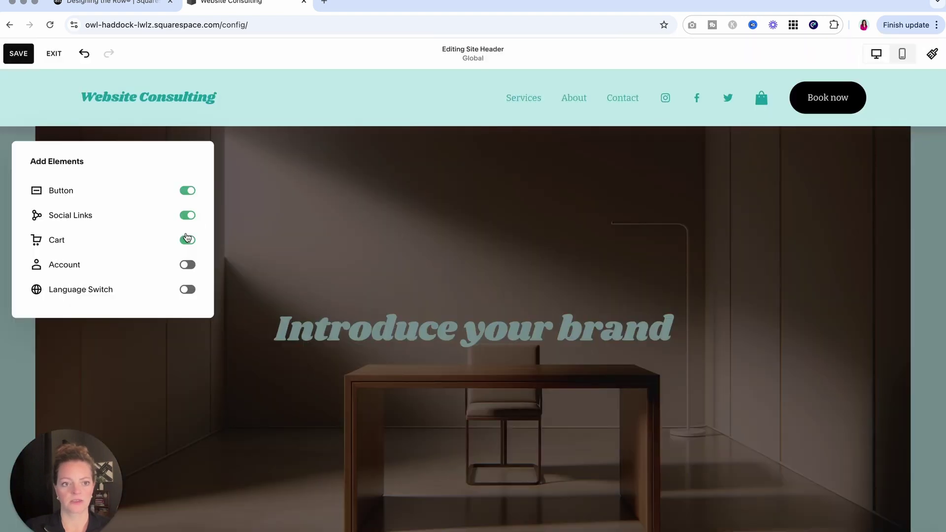
click(191, 241)
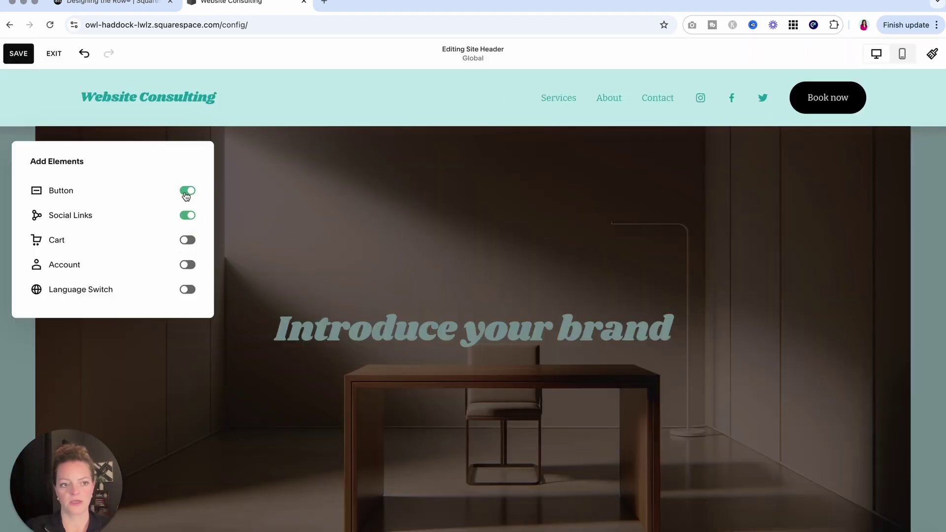
click(309, 180)
Examine the header's Book now button settings, including its text, link and button style options
click(821, 99)
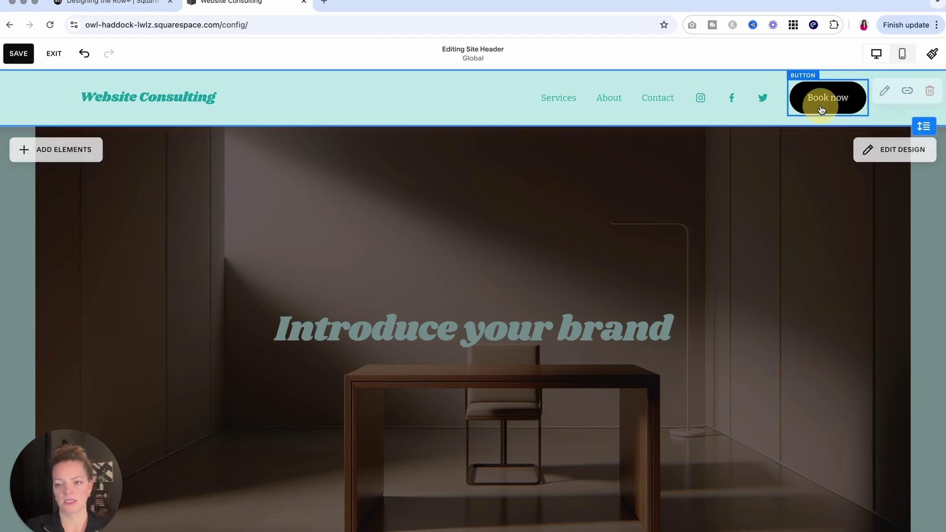
click(884, 90)
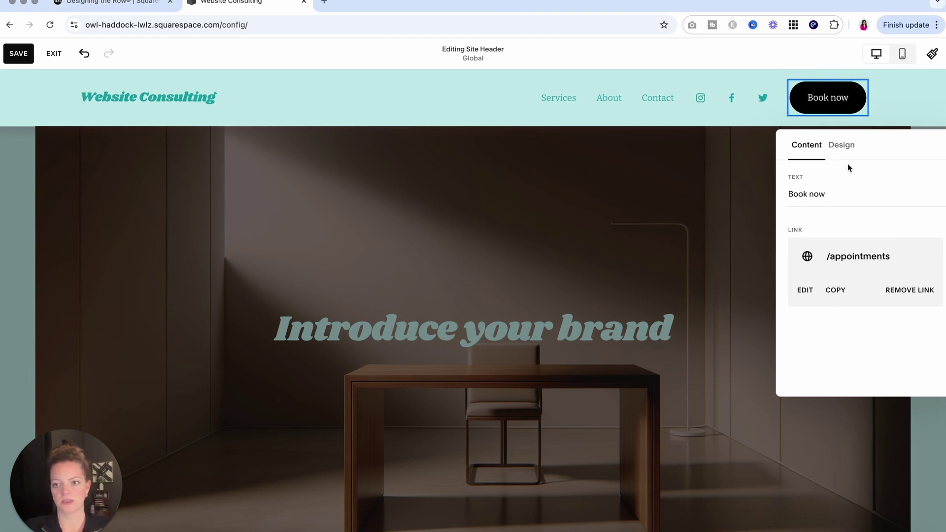
click(842, 146)
click(865, 198)
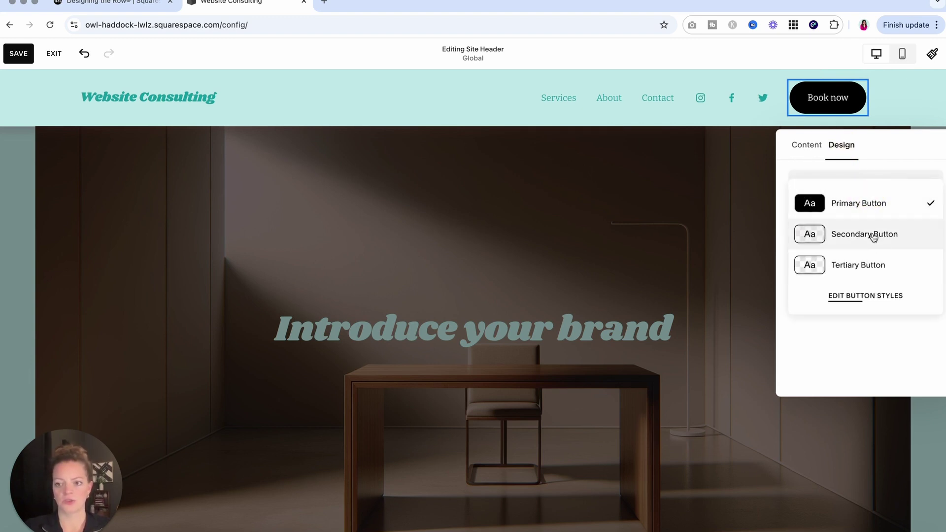
click(690, 171)
click(690, 170)
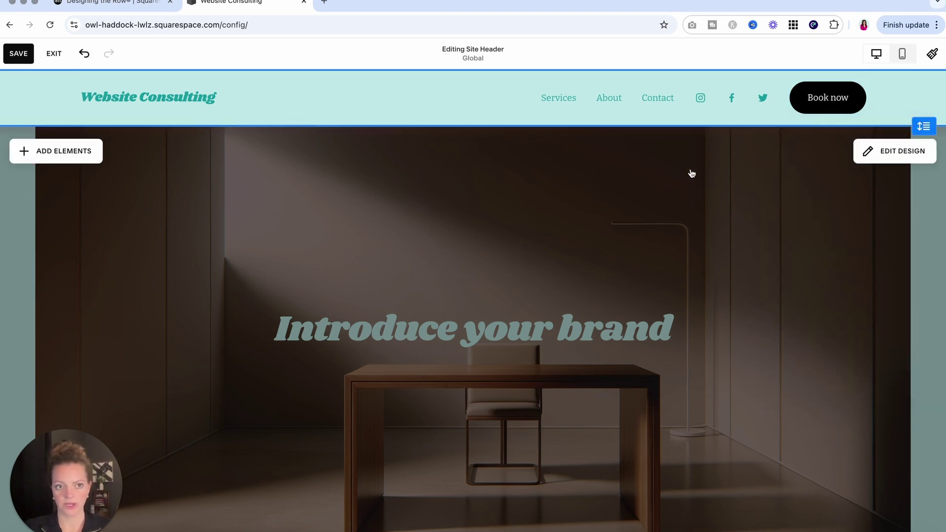
Save the site header changes and return to editing the Home page
click(27, 57)
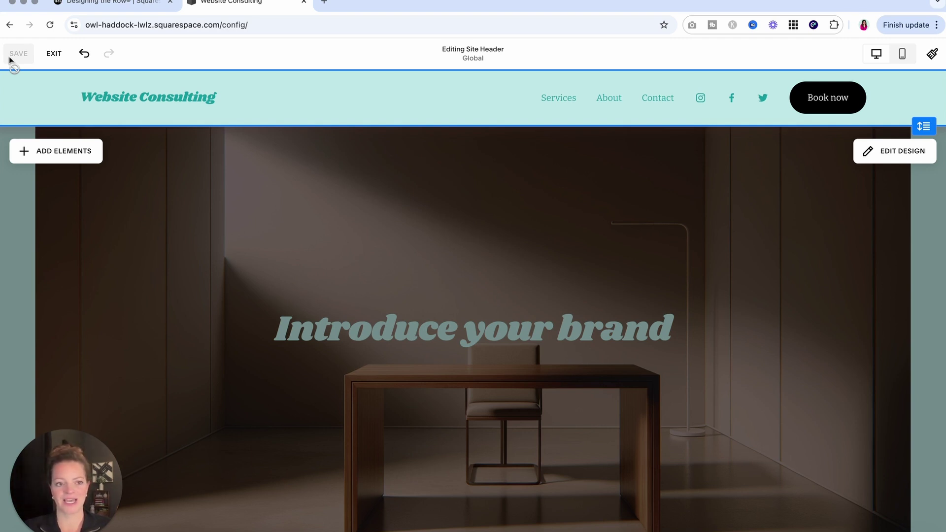
click(21, 238)
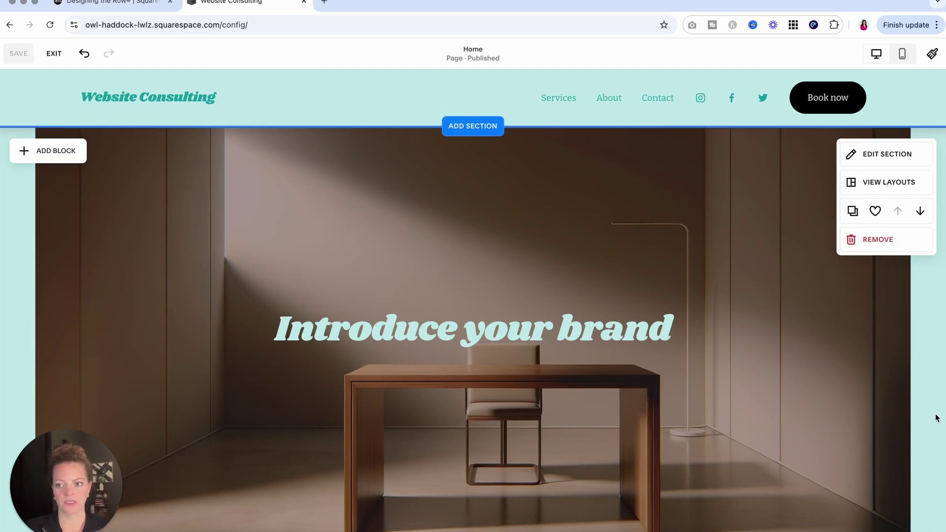
scroll(926, 433, down, 5)
scroll(776, 409, up, 5)
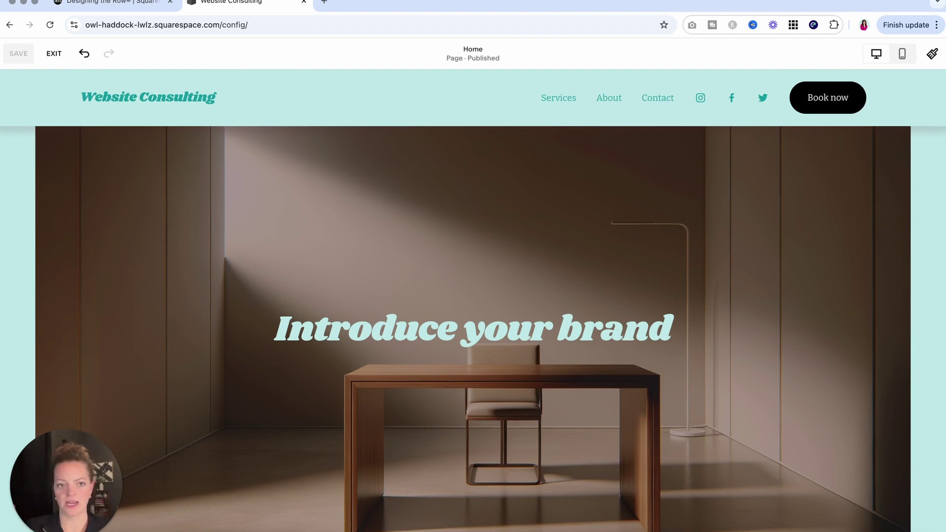
Remove the drop shadow from the site header and return to editing the Home page
click(505, 100)
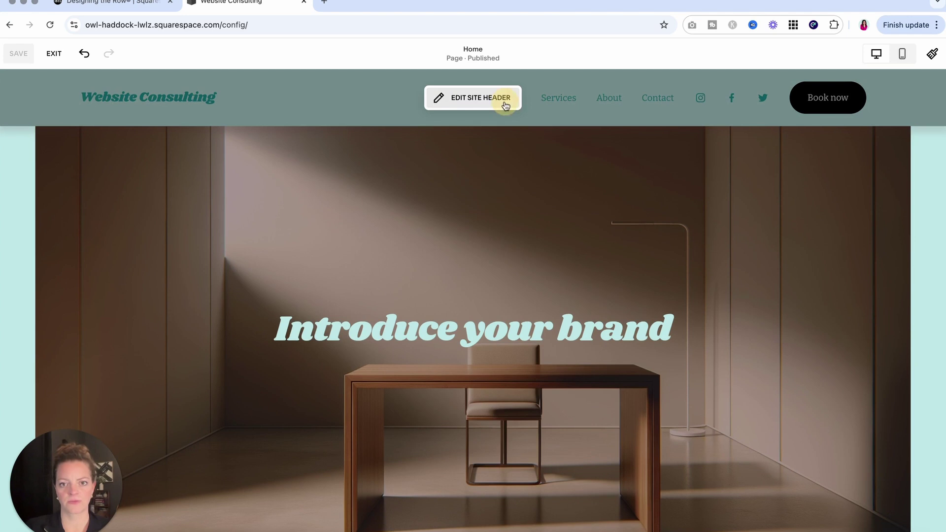
click(854, 149)
scroll(839, 289, down, 3)
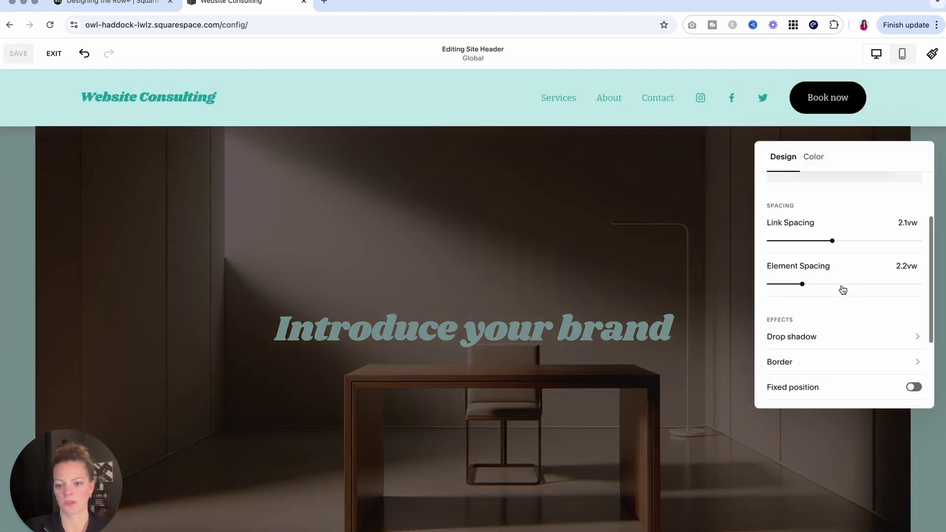
click(838, 263)
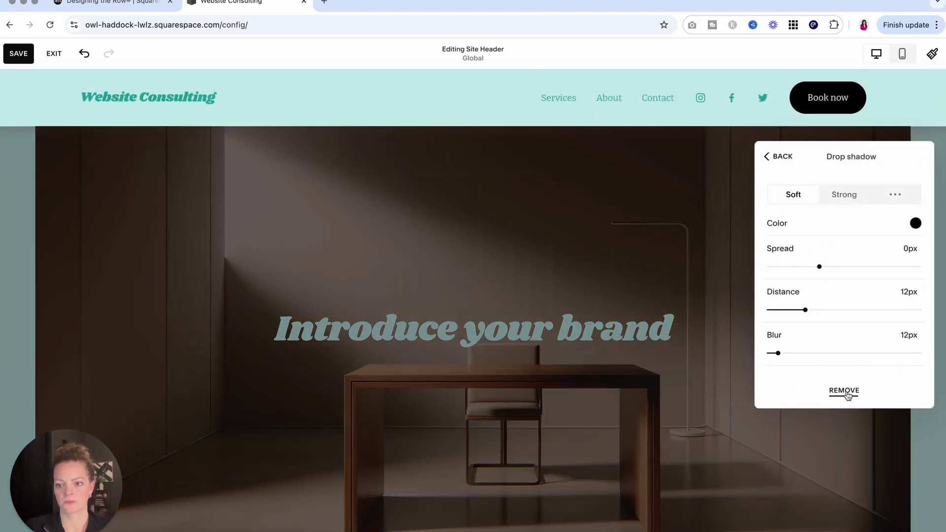
click(843, 392)
click(691, 170)
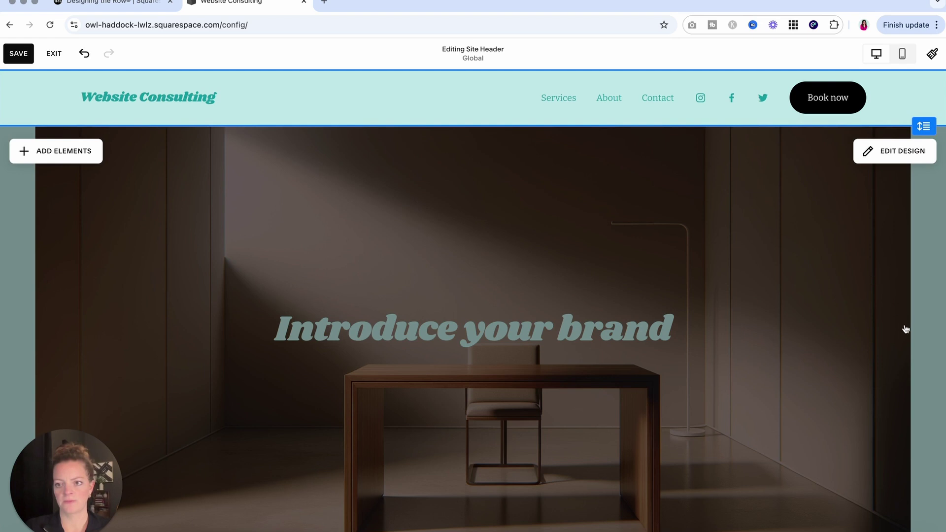
click(906, 329)
scroll(689, 344, down, 1)
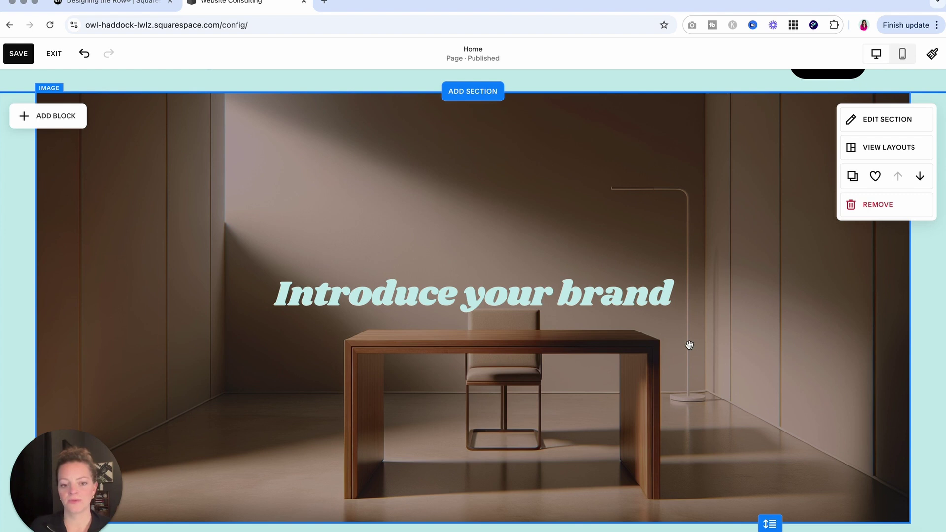
scroll(288, 222, up, 1)
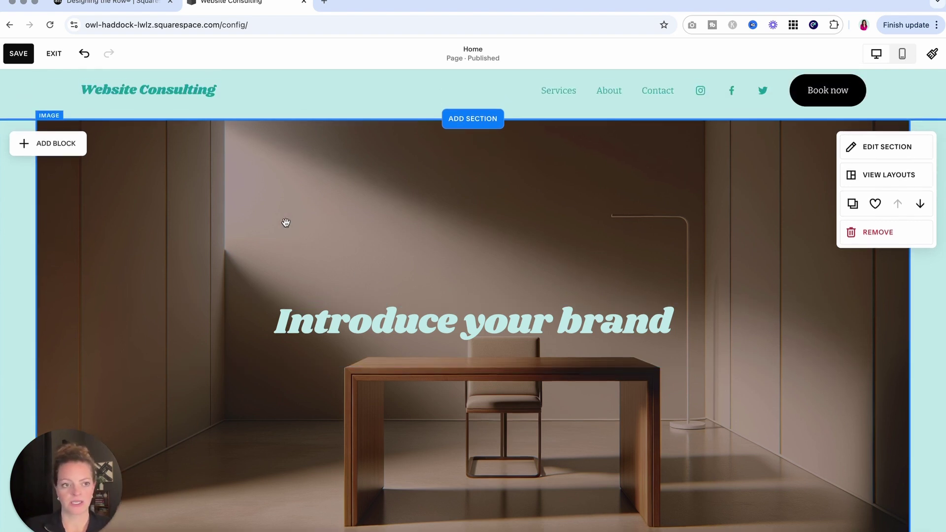
Remove the desk image from the Home page's hero image block and open the stock image library for a replacement
click(286, 223)
click(47, 96)
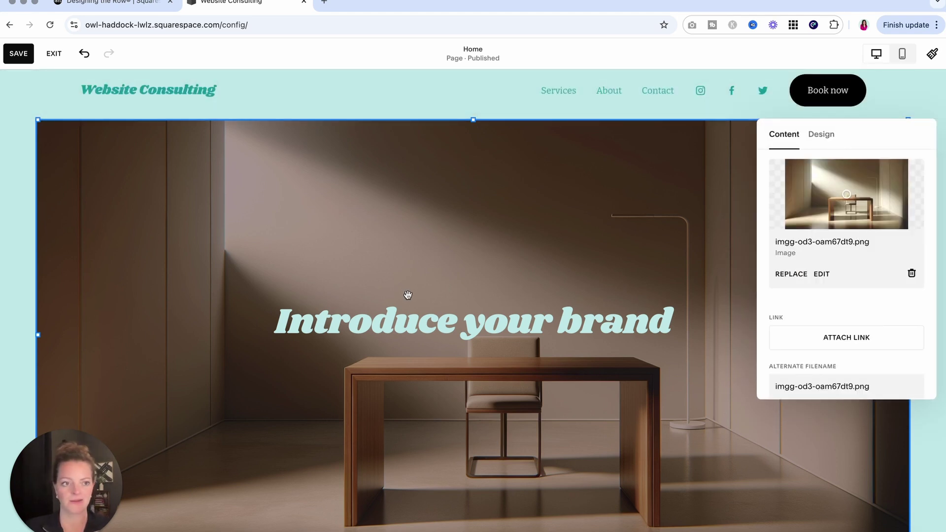
click(911, 275)
click(846, 182)
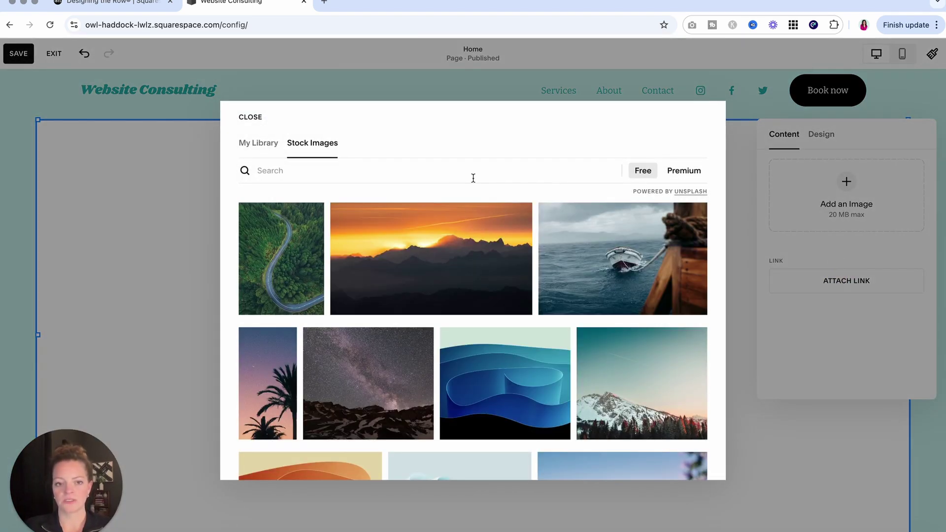
Search the free stock images for "consulting" and insert the photo of a hand holding a light bulb against a pink background
scroll(411, 284, down, 4)
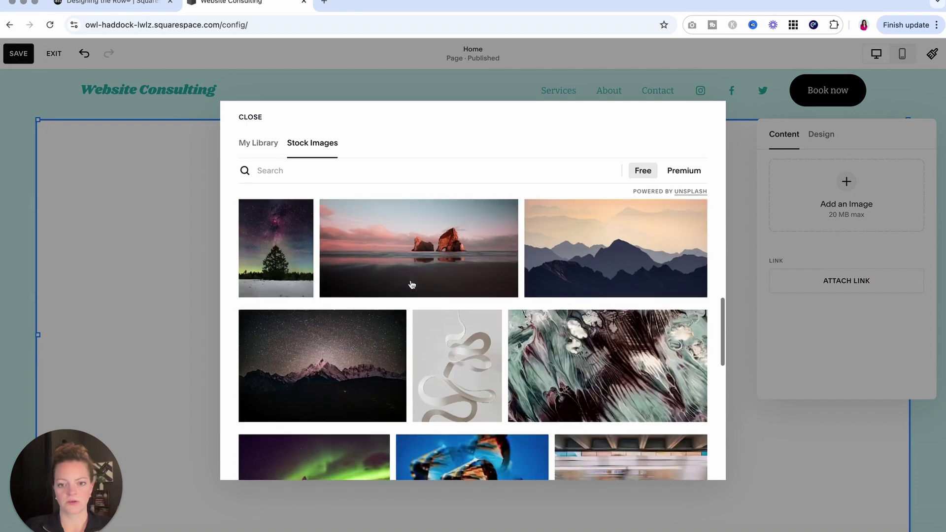
scroll(411, 284, up, 7)
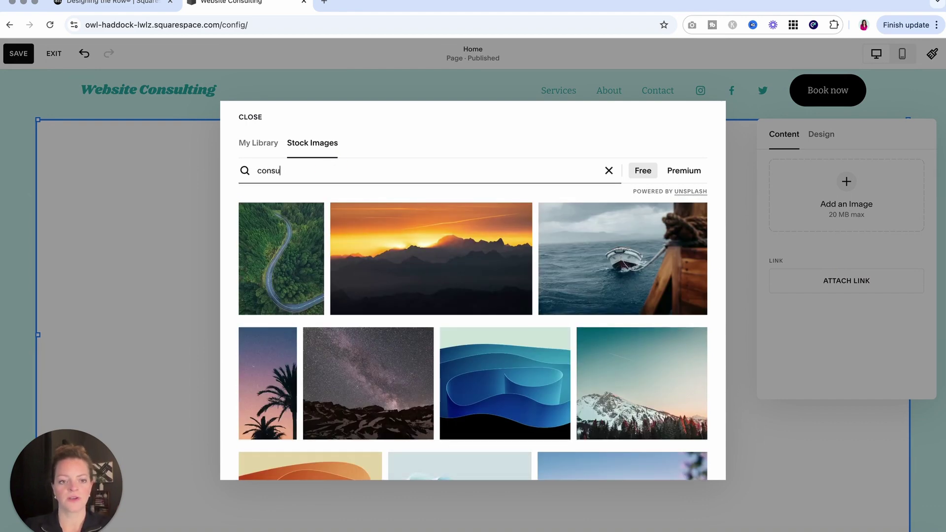
text(lting)
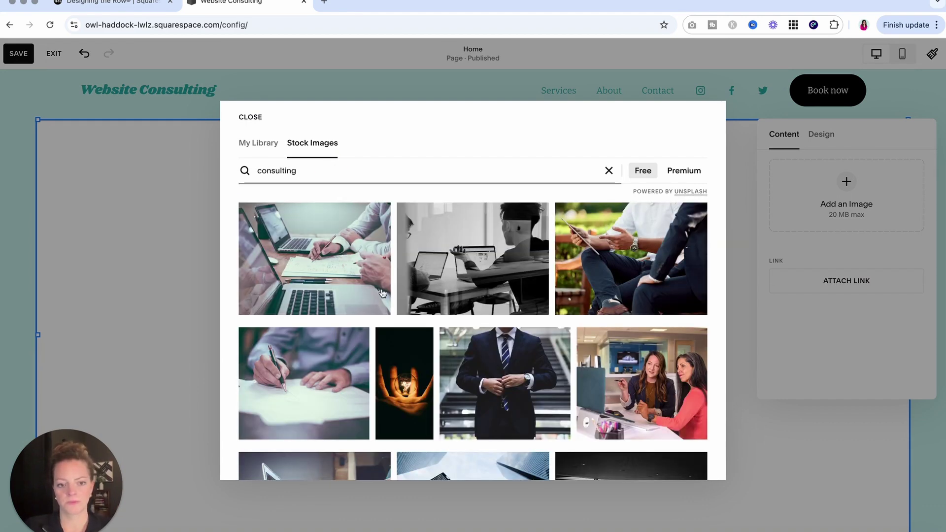
scroll(382, 294, down, 5)
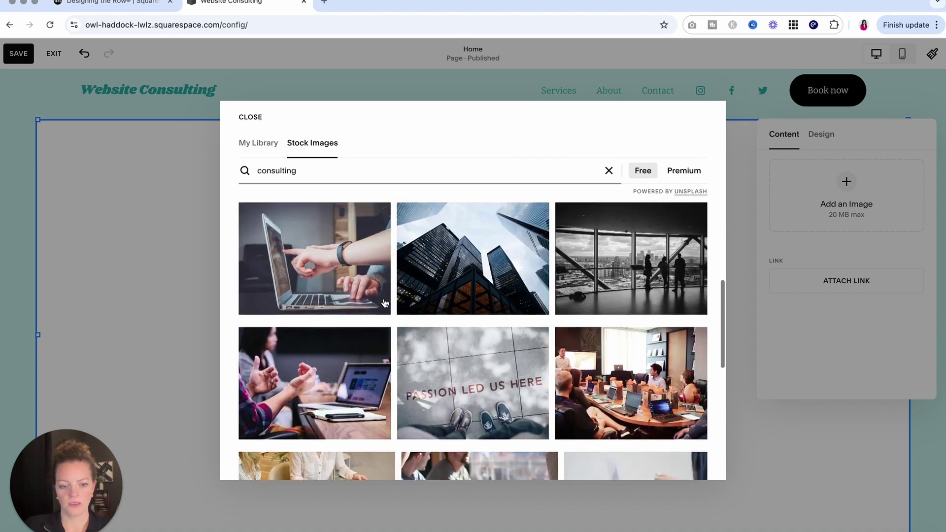
scroll(384, 302, down, 10)
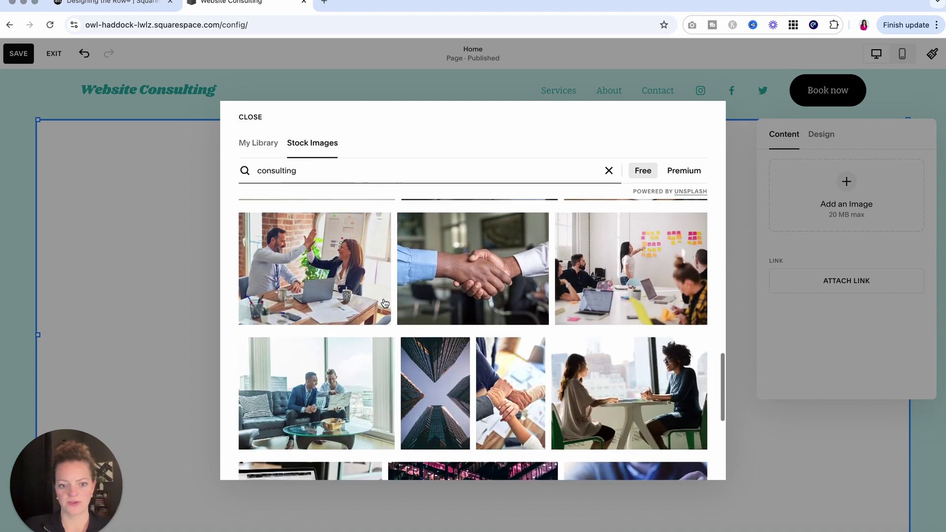
scroll(384, 302, down, 5)
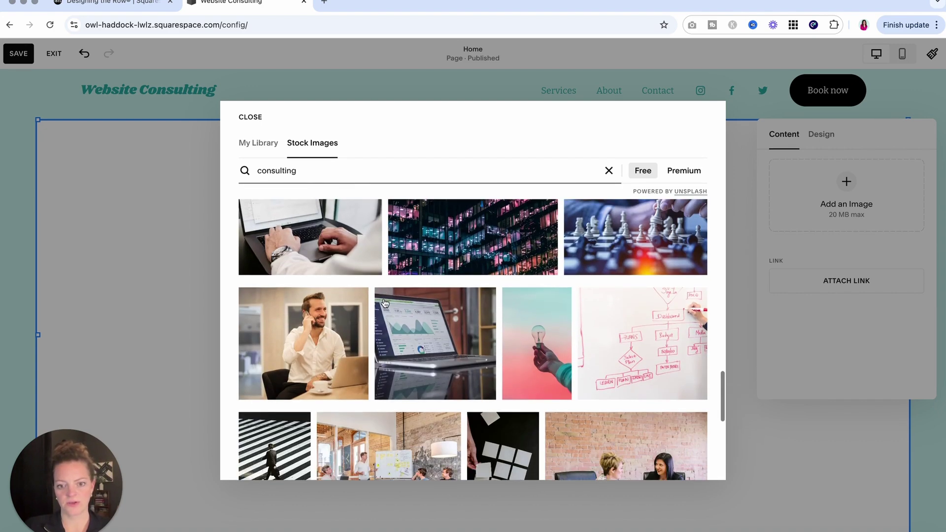
scroll(384, 302, down, 3)
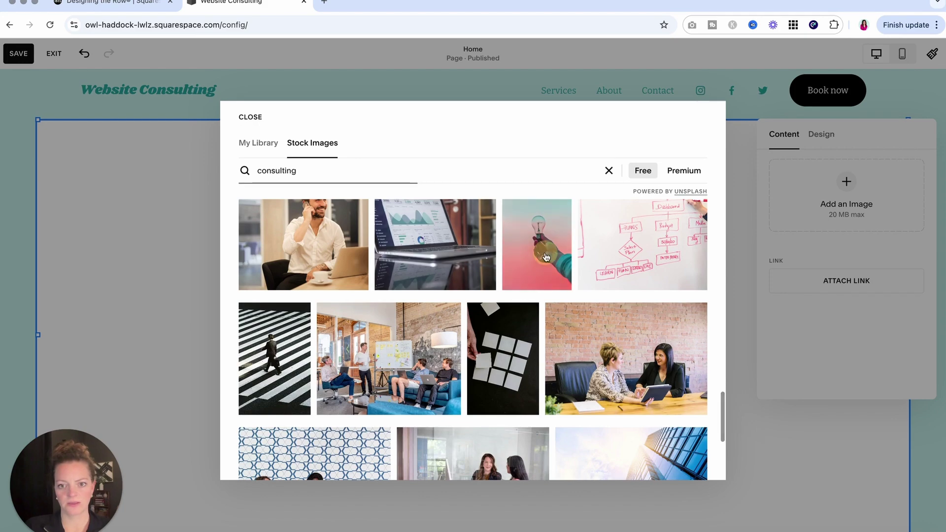
click(546, 256)
click(603, 369)
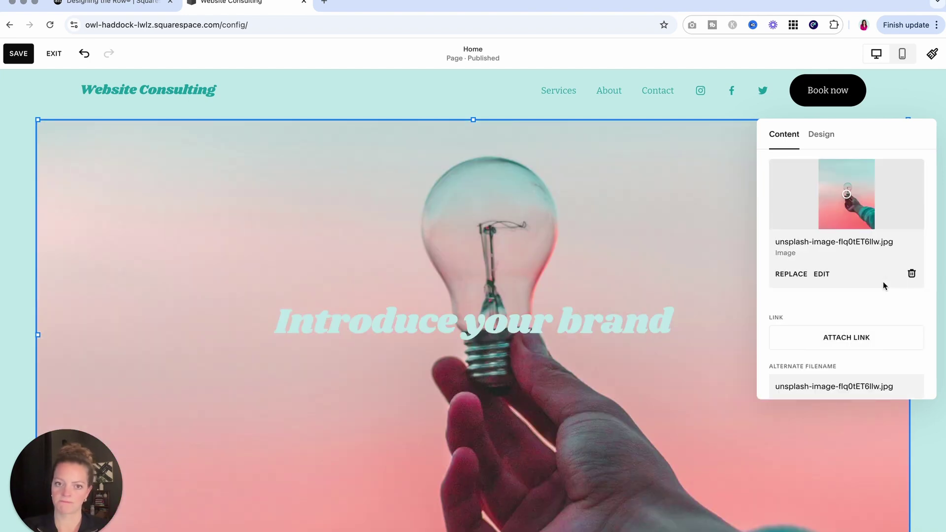
Try repositioning the focal point of the light bulb image
click(847, 196)
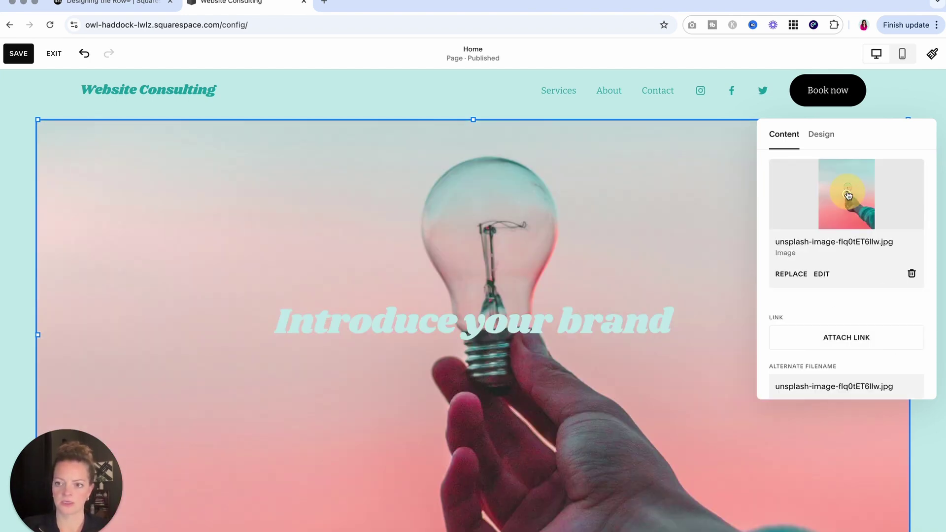
drag(856, 191, 844, 190)
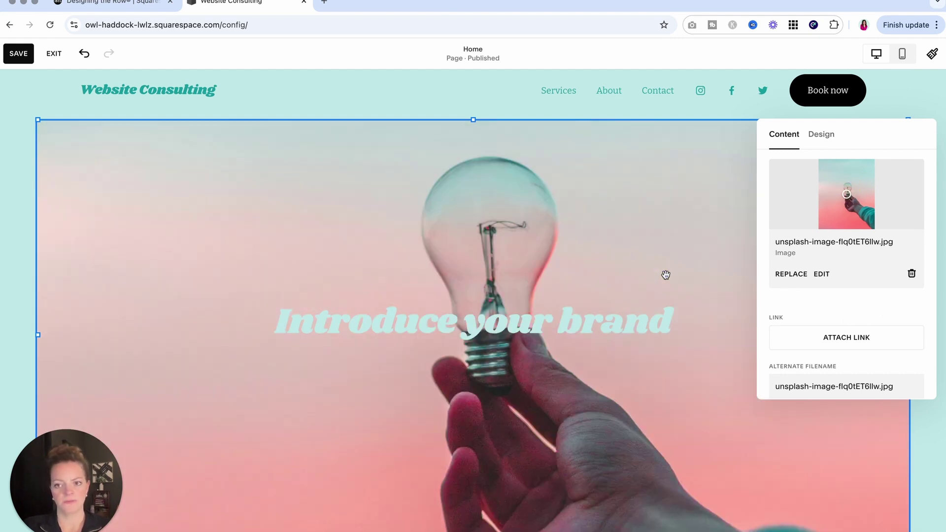
Set the light bulb image's alternate filename to lightbulb.jpg and its alt text to "lightbulb moment consulting"
scroll(883, 309, down, 3)
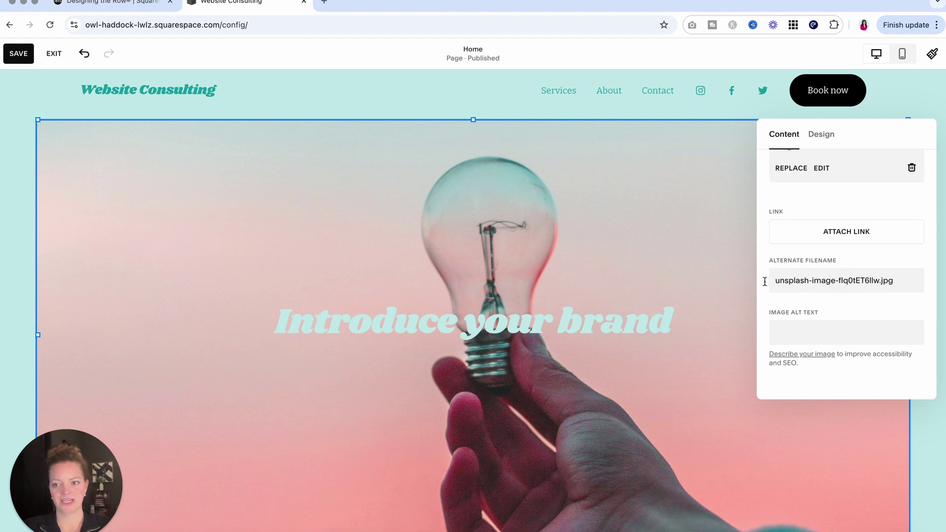
drag(775, 282, 903, 278)
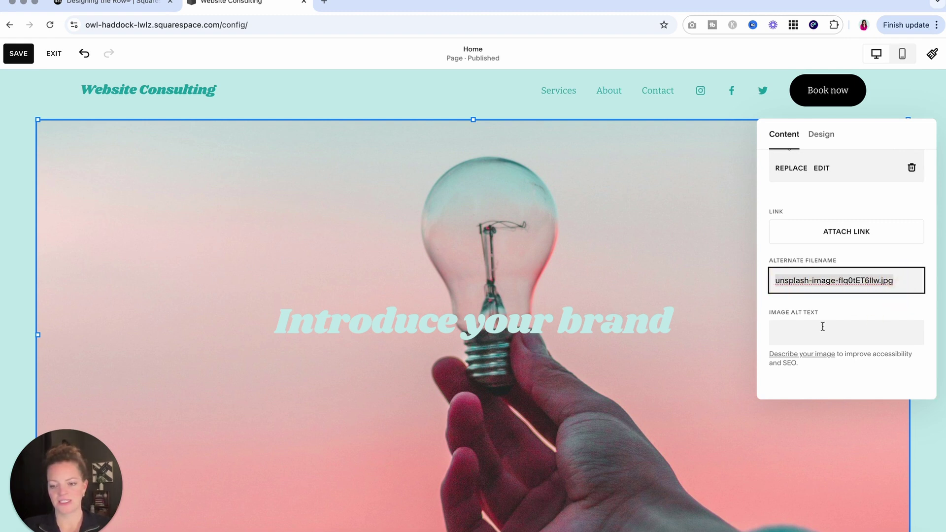
click(810, 280)
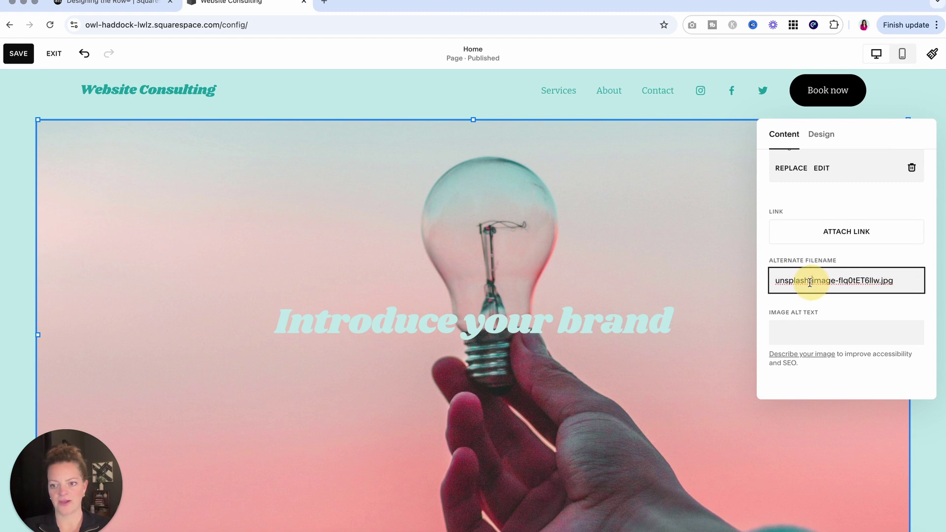
click(776, 331)
click(900, 280)
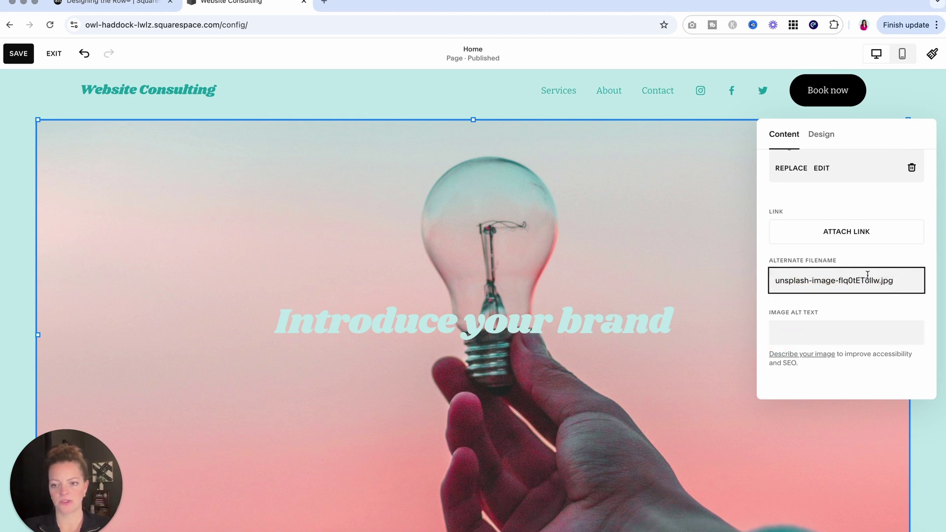
drag(879, 281, 765, 280)
text(lightbulb)
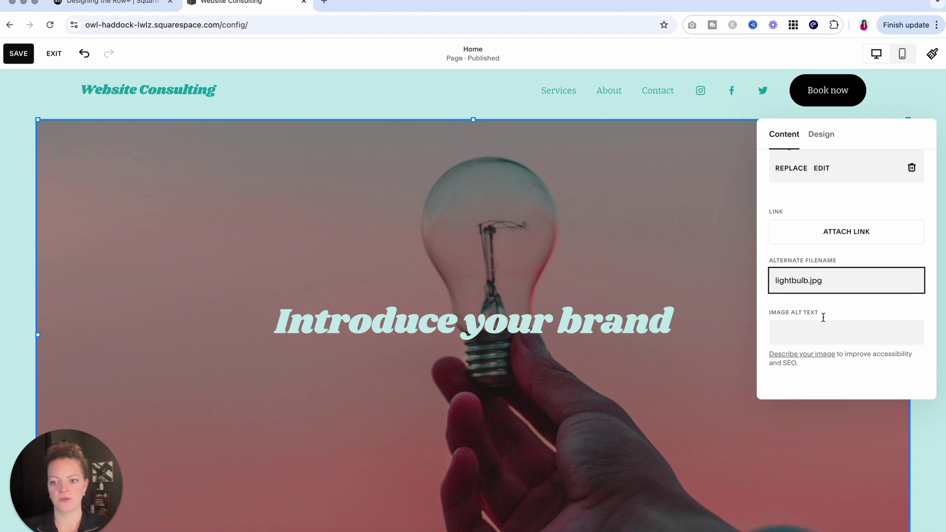
click(823, 329)
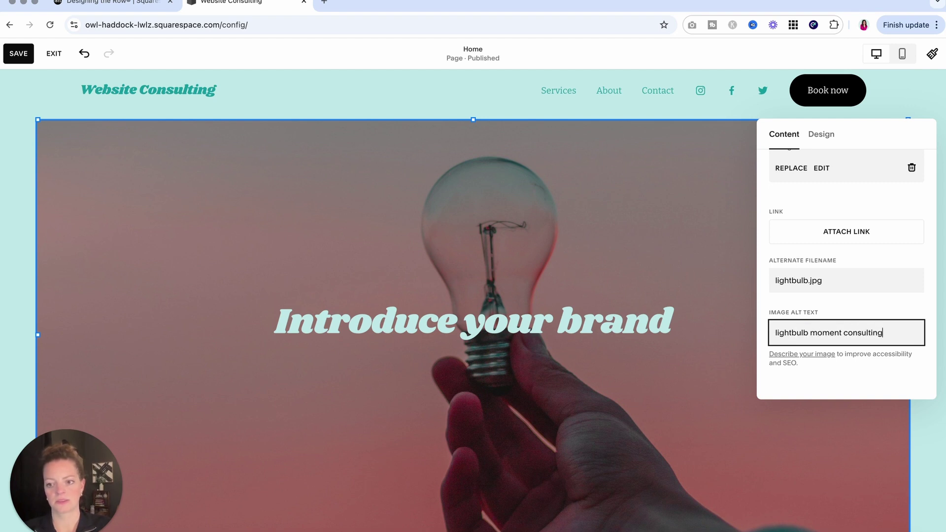
click(796, 428)
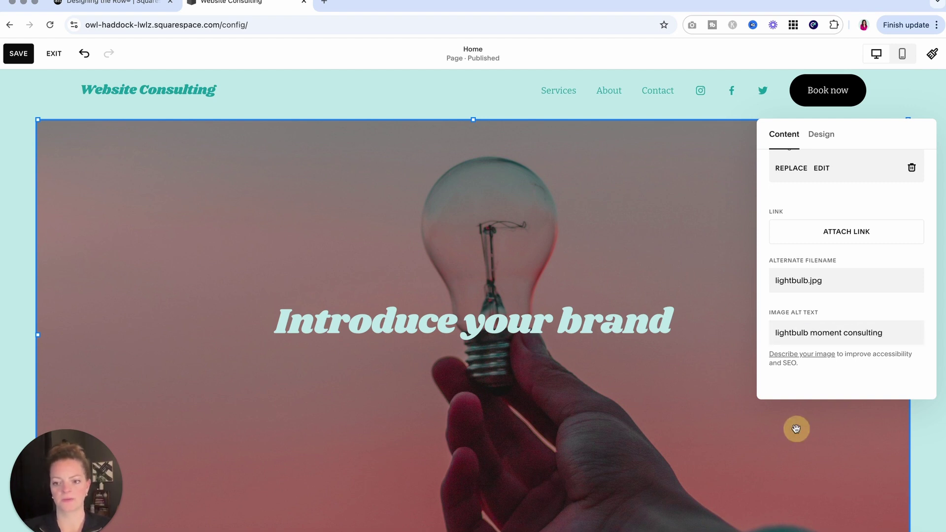
click(919, 460)
Turn off the color overlay in the hero light bulb image's design settings and close its editor
scroll(754, 280, down, 3)
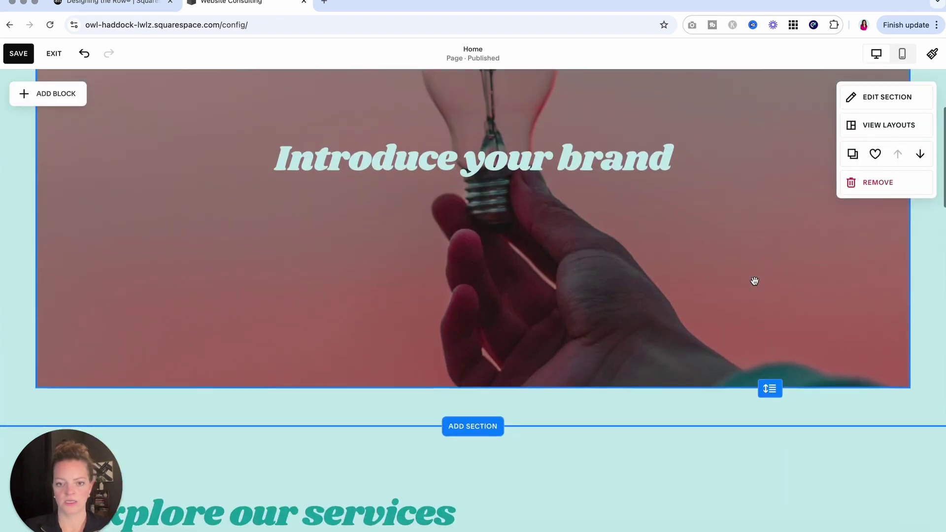
scroll(754, 281, up, 3)
scroll(754, 280, down, 2)
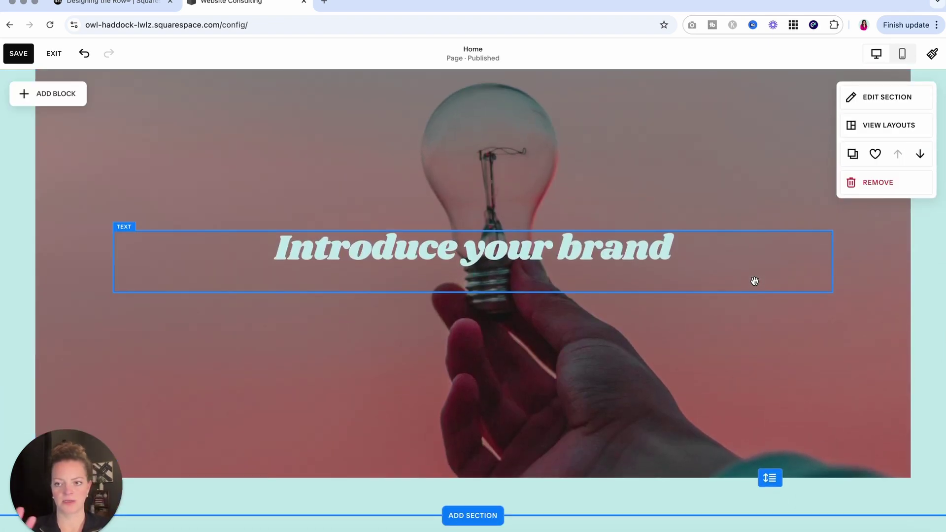
scroll(754, 281, up, 3)
click(143, 178)
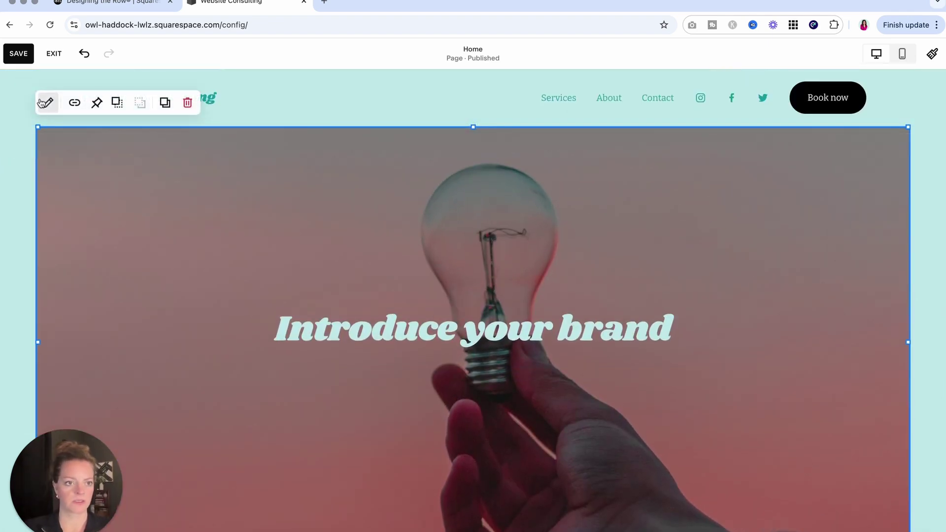
click(48, 103)
scroll(787, 318, down, 4)
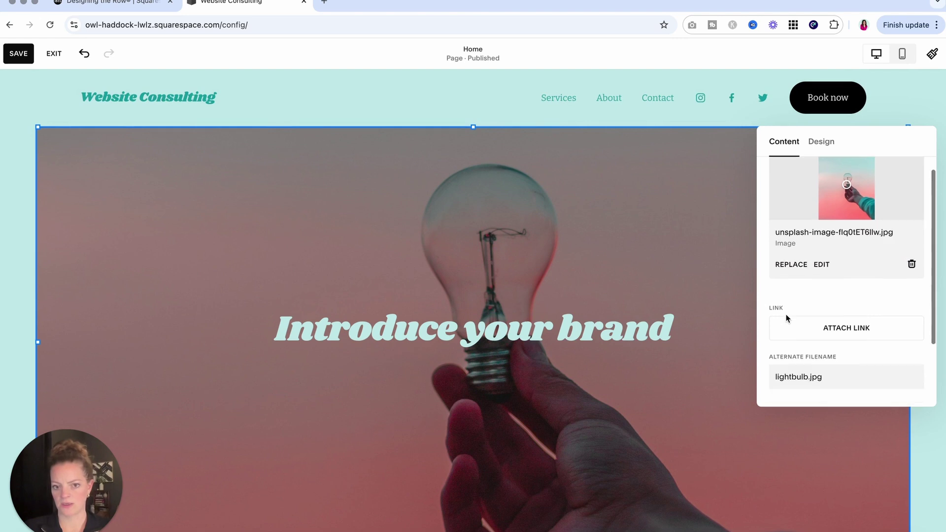
scroll(787, 317, up, 4)
click(820, 143)
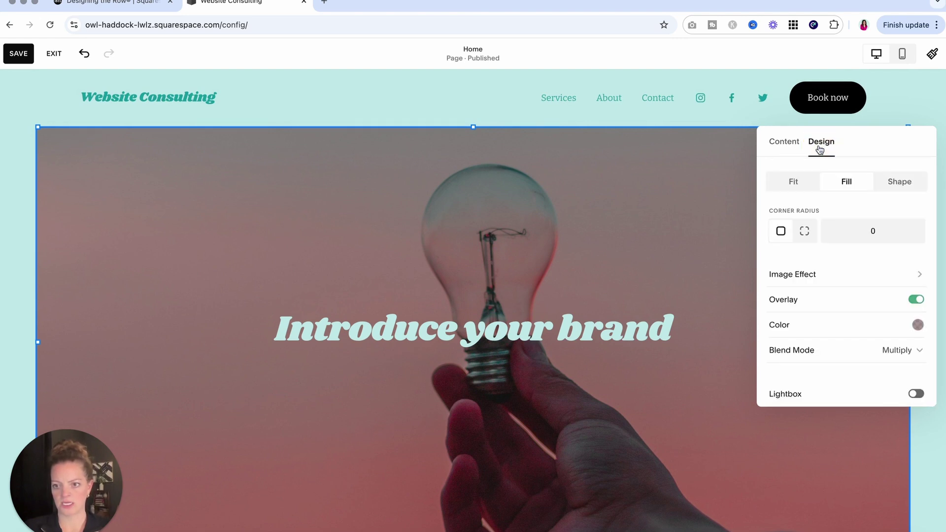
click(916, 300)
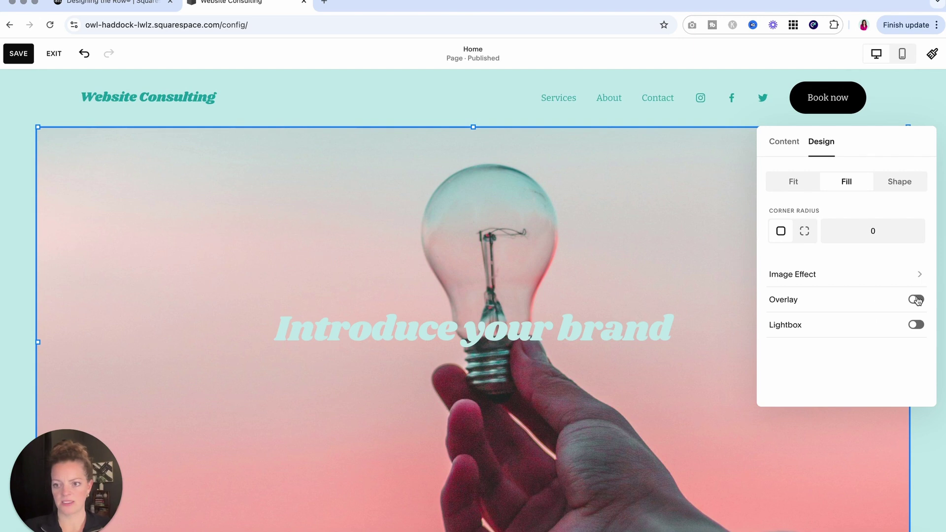
click(916, 300)
click(916, 300)
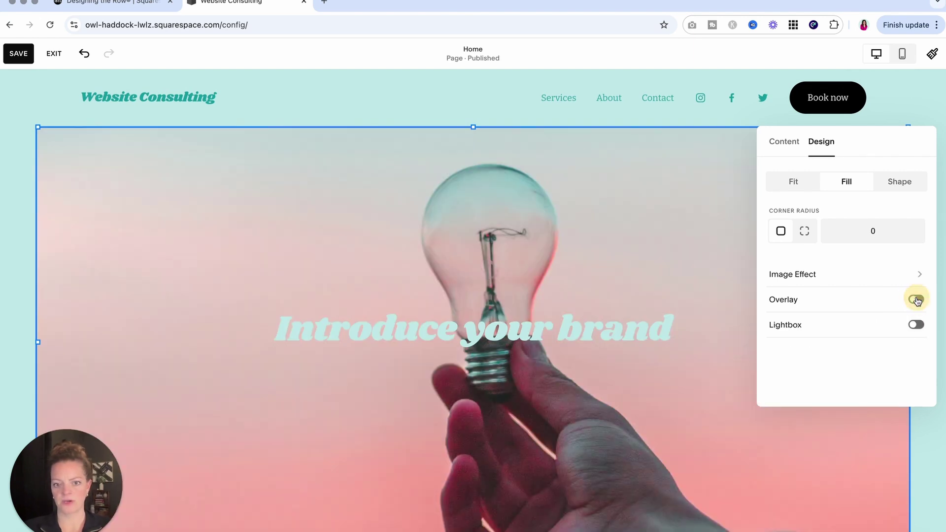
click(926, 448)
Move the "Introduce your brand" text block down so it sits below the light bulb, over the hand
scroll(811, 413, down, 1)
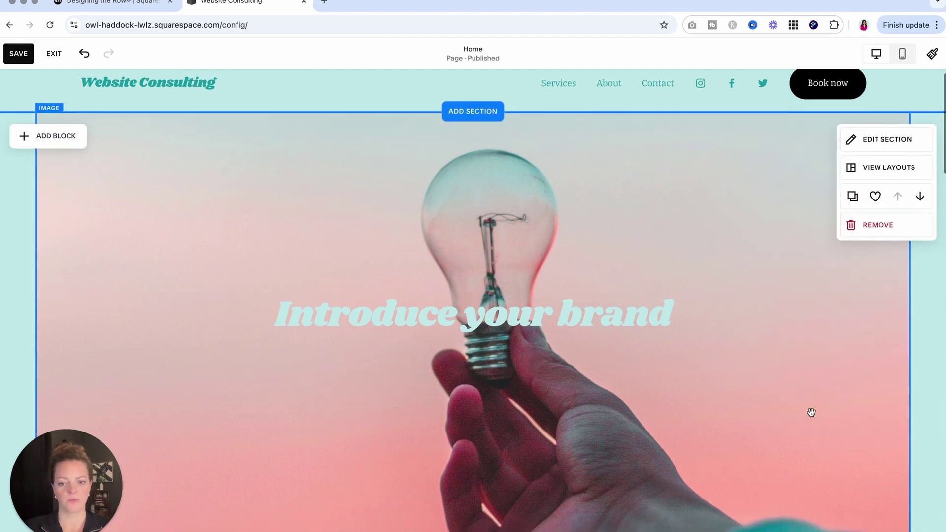
click(601, 321)
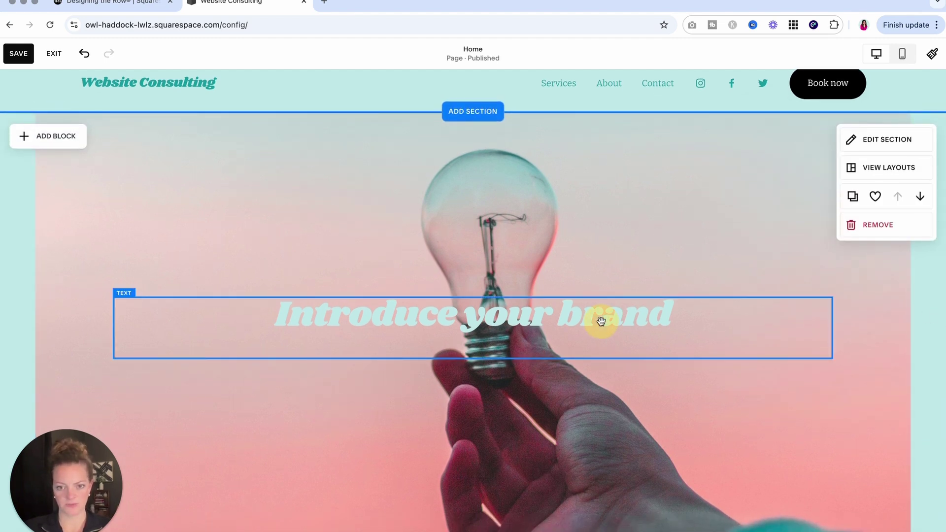
drag(601, 321, 606, 414)
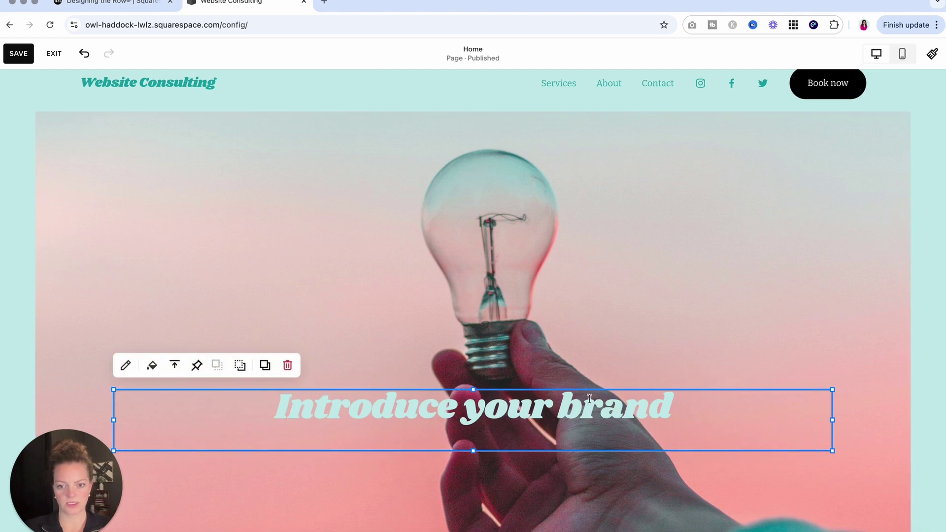
Replace the hero heading text with "Website Consulting"
scroll(589, 397, down, 1)
click(596, 359)
triple_click(591, 359)
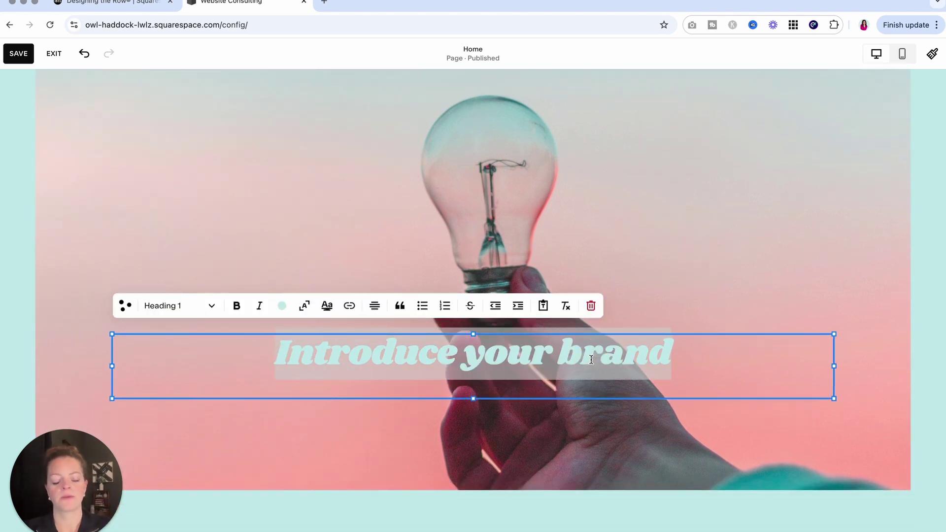
text(Websi)
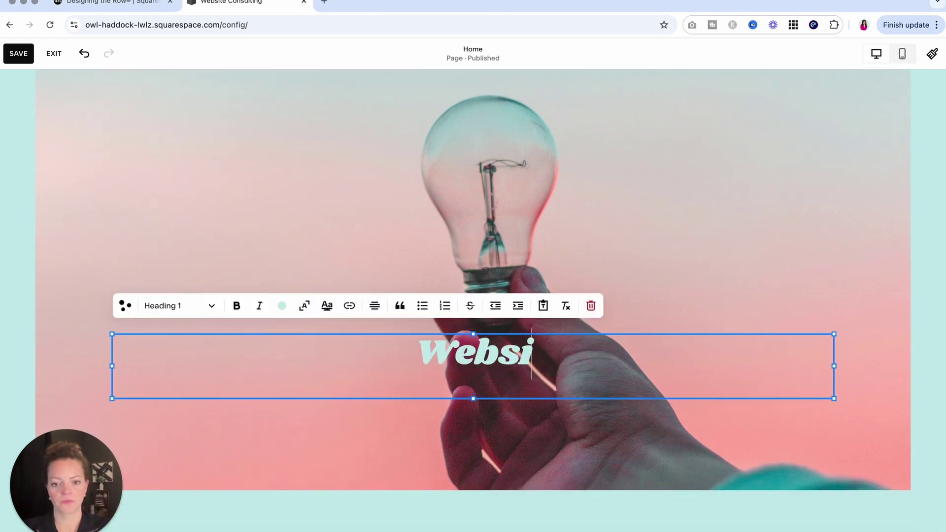
text(te Consulting)
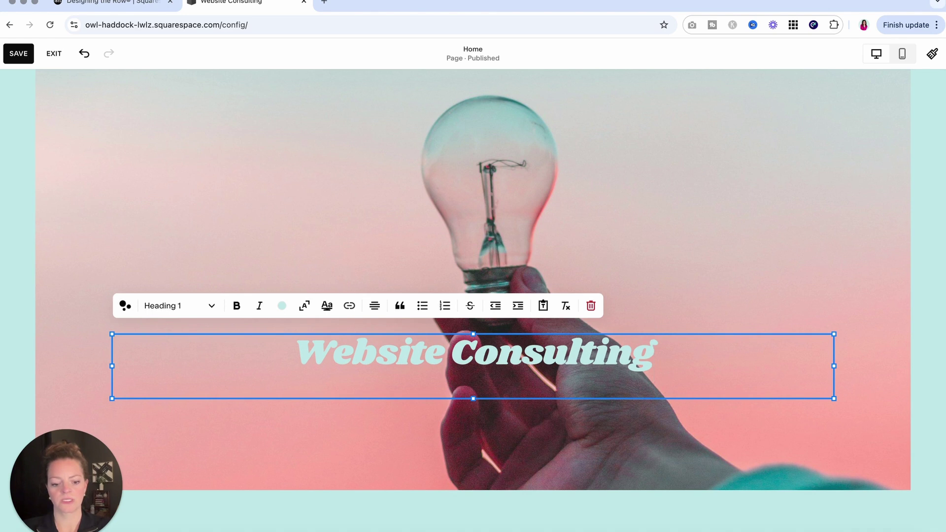
Set the "Website Consulting" hero heading's text color to white from the palette
triple_click(541, 348)
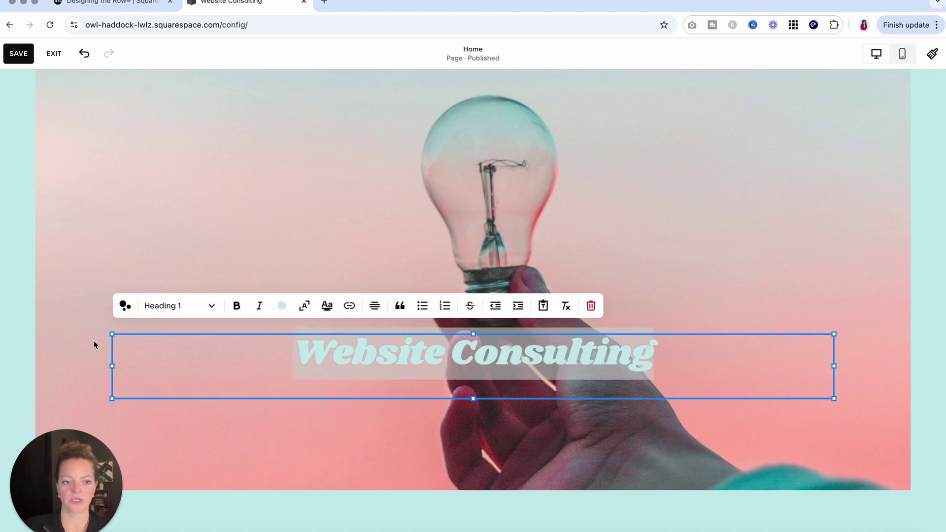
click(379, 359)
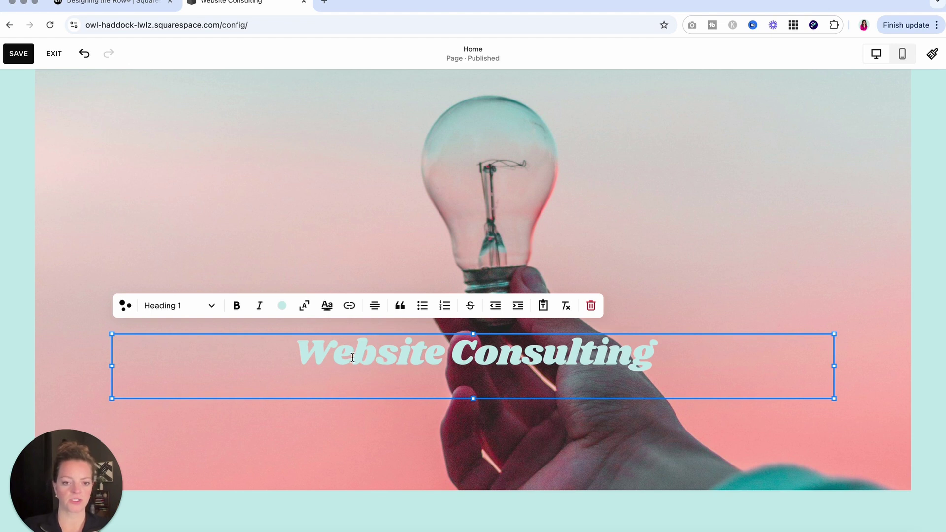
drag(290, 351, 660, 363)
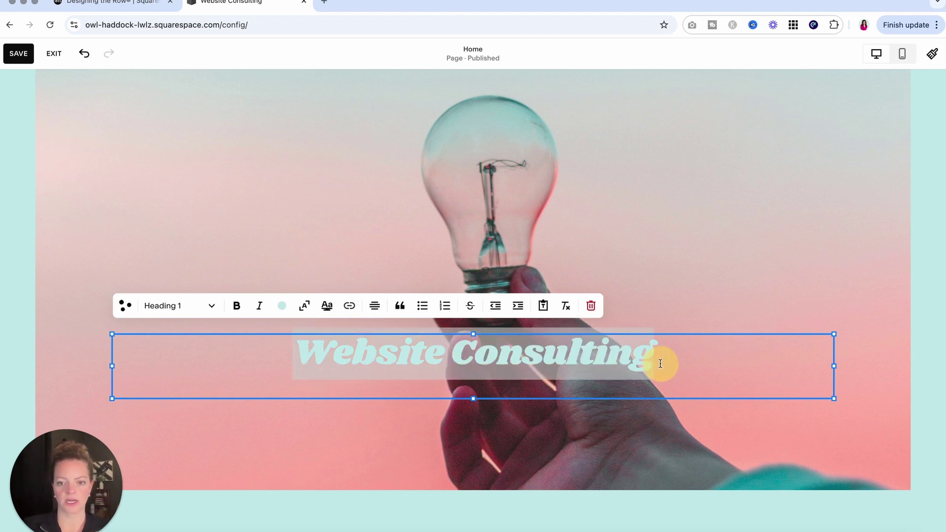
click(281, 307)
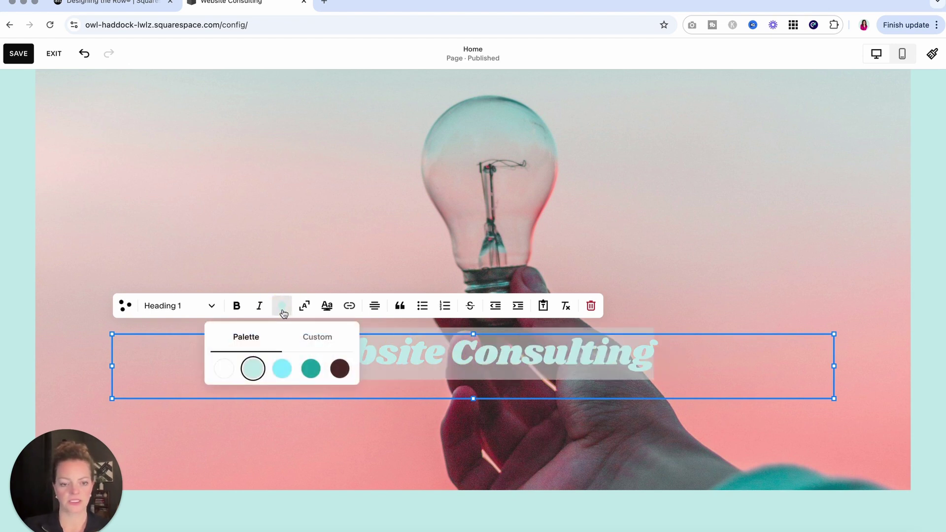
click(224, 373)
click(339, 368)
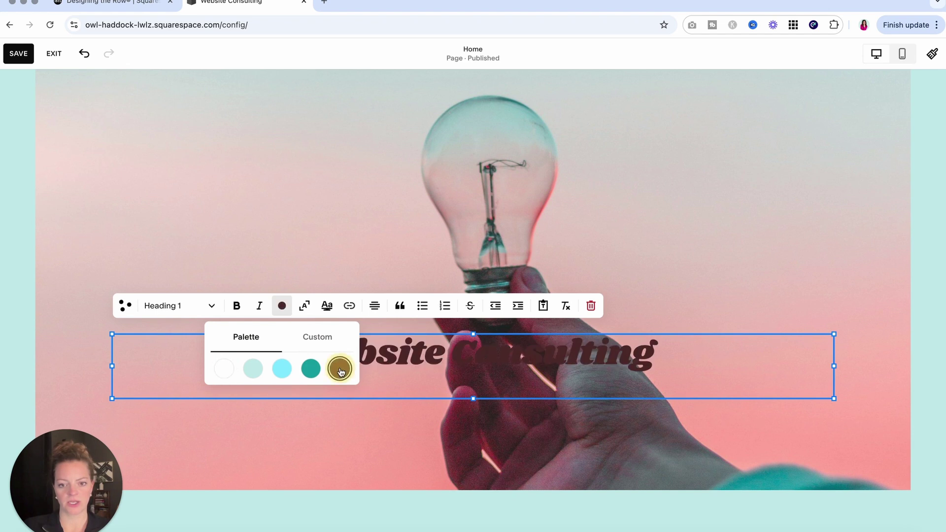
click(216, 373)
click(362, 417)
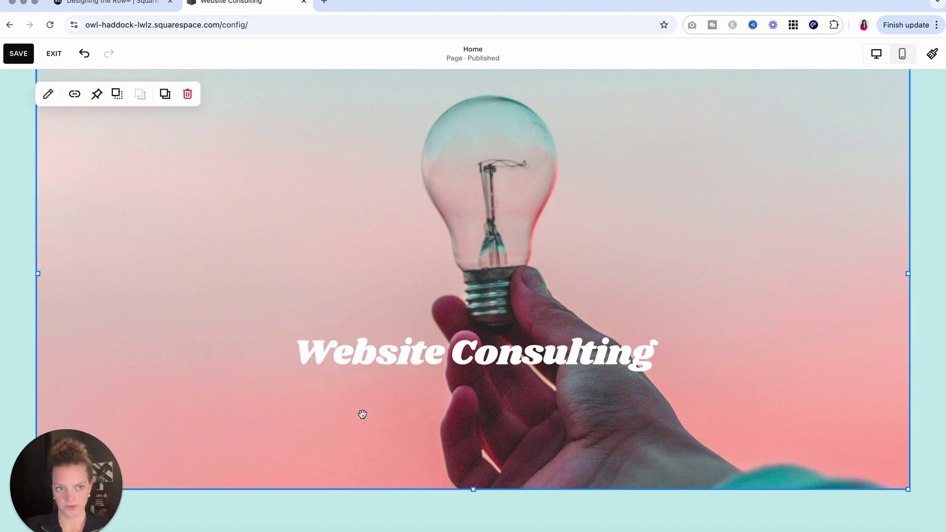
Open the hero section's color theme settings
scroll(363, 414, up, 2)
click(938, 175)
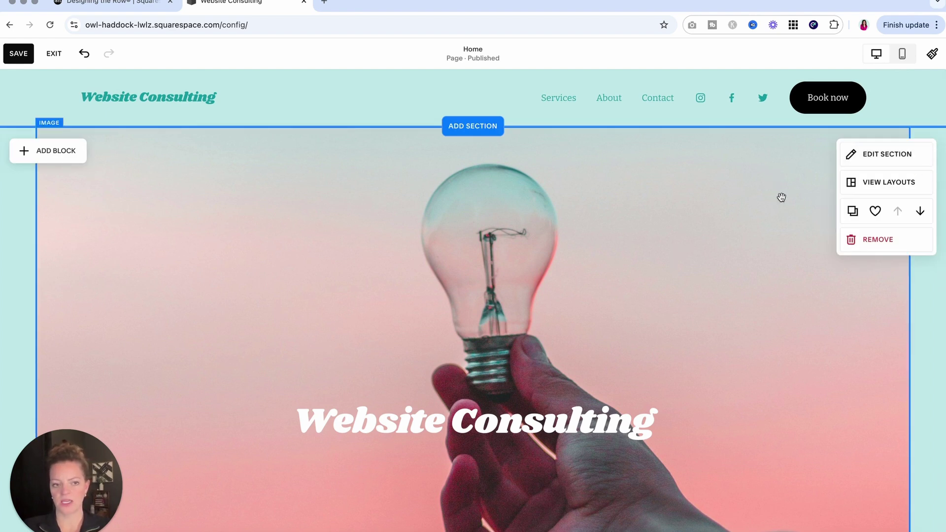
click(892, 159)
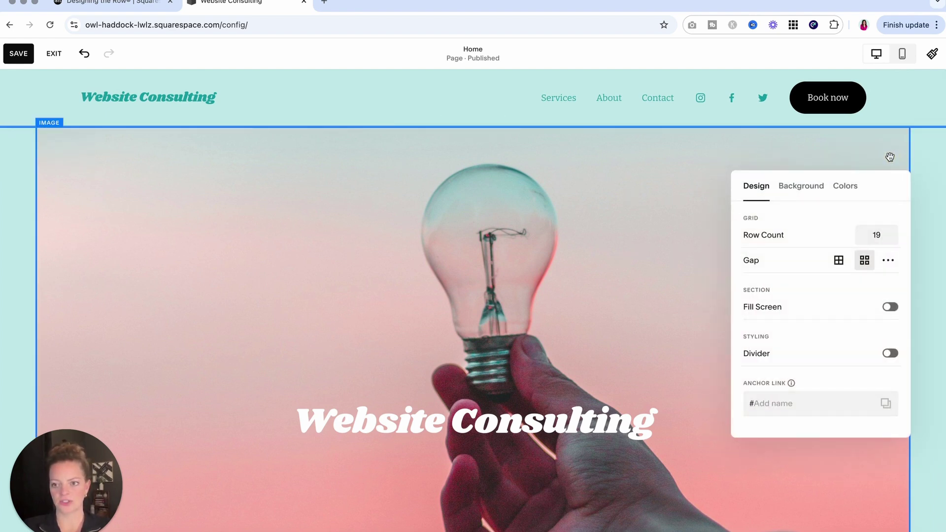
click(851, 192)
scroll(852, 357, down, 1)
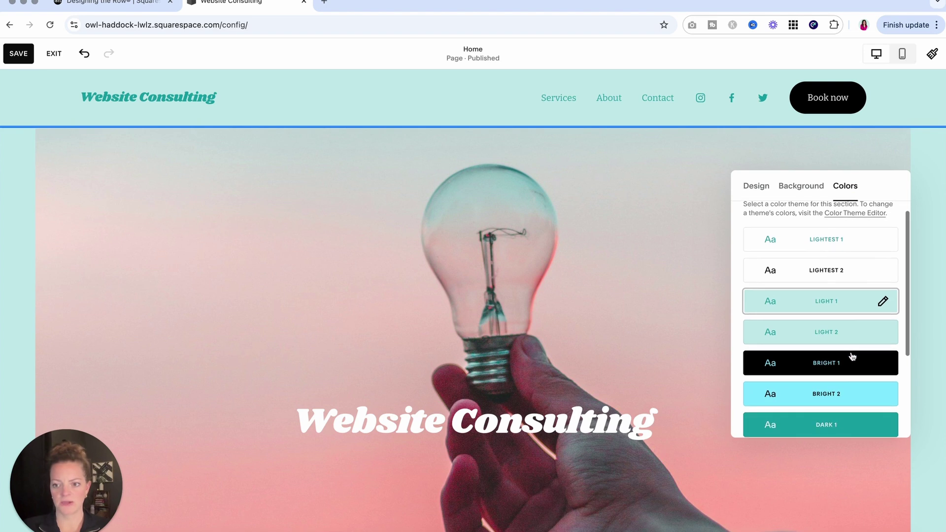
Try the Bright 1, Bright 2, Darkest 1, Light 1 and Lightest 1 color themes on the hero section
click(848, 368)
click(848, 391)
scroll(848, 389, down, 1)
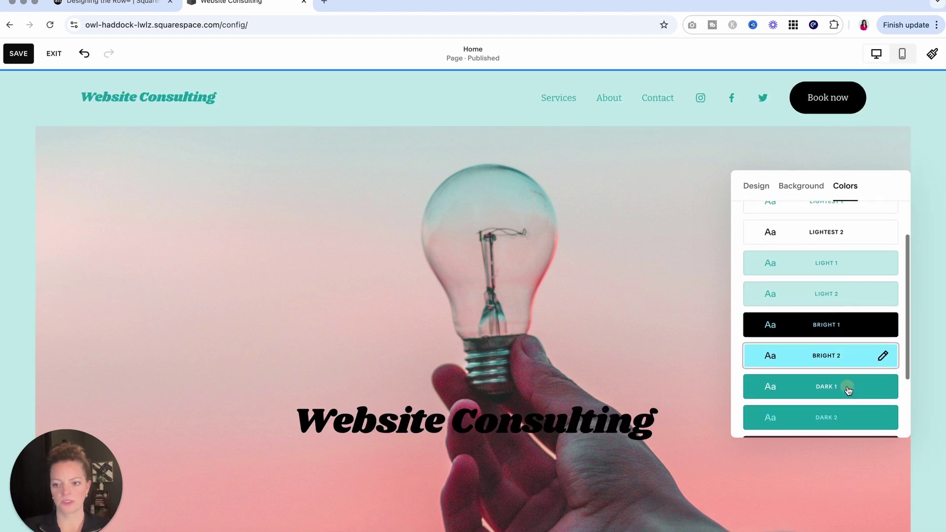
click(847, 387)
scroll(846, 387, down, 2)
click(843, 390)
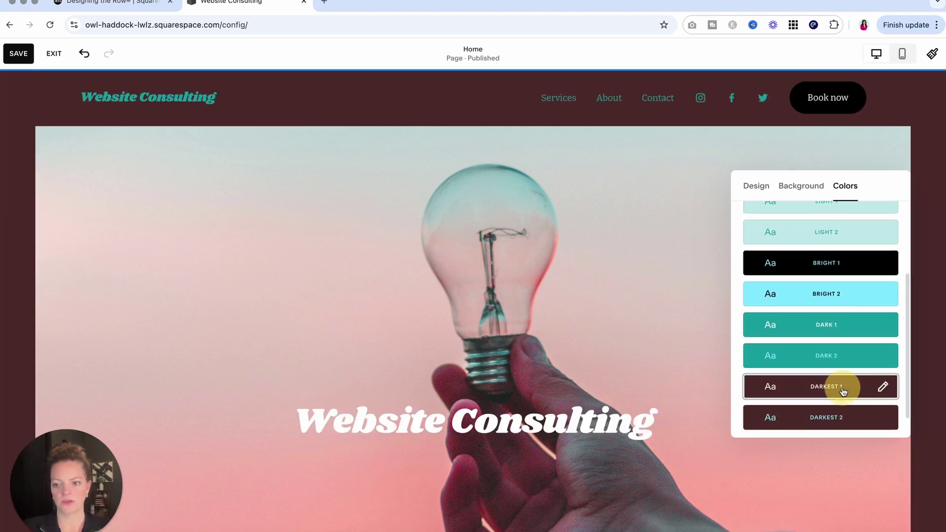
click(849, 325)
scroll(849, 325, down, 1)
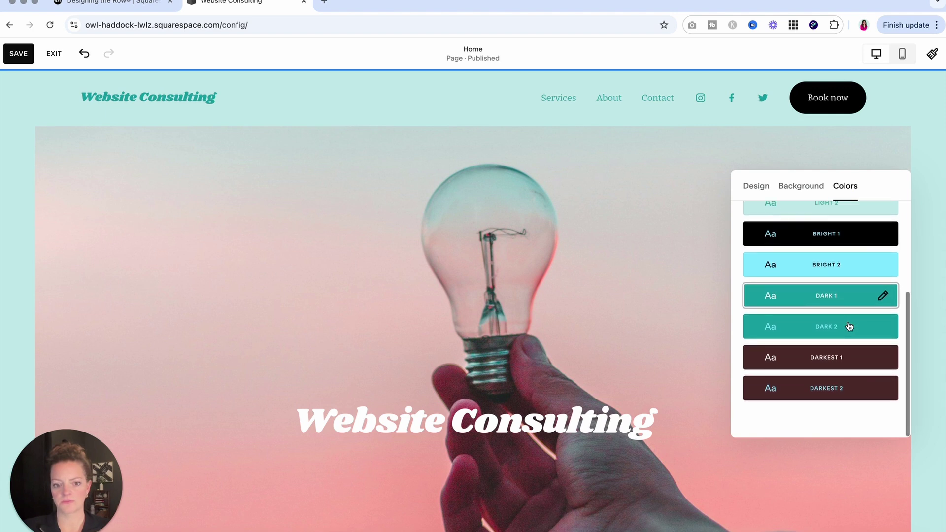
scroll(848, 323, up, 5)
click(844, 313)
click(841, 246)
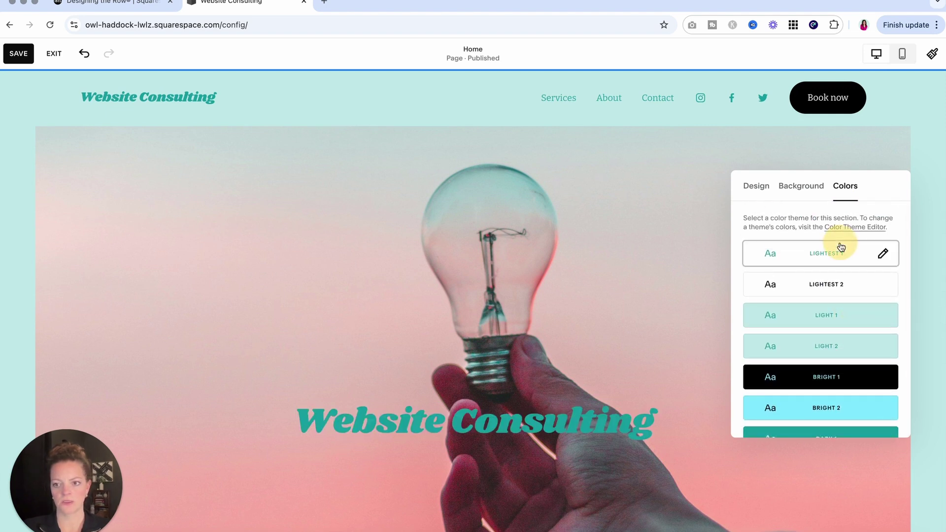
Apply the Dark 1 color theme to the hero section and close the section settings
scroll(849, 305, down, 5)
click(849, 306)
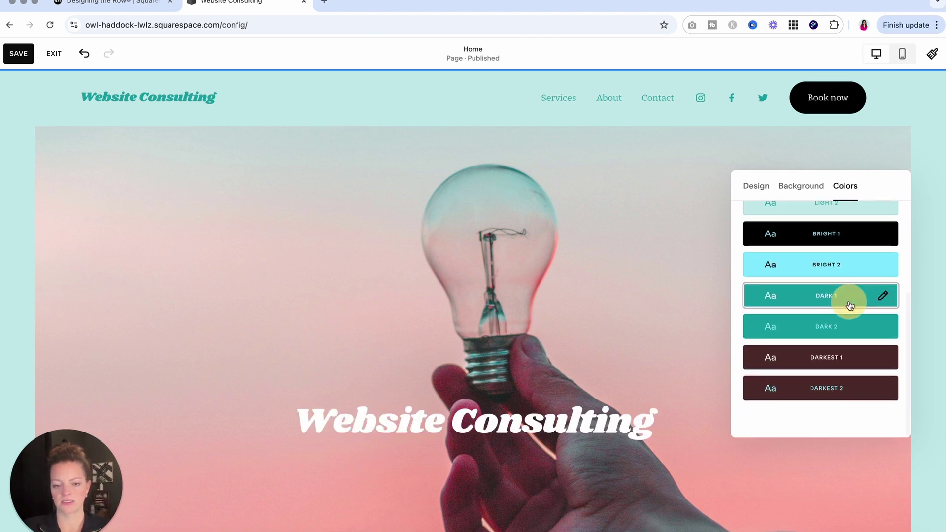
click(920, 470)
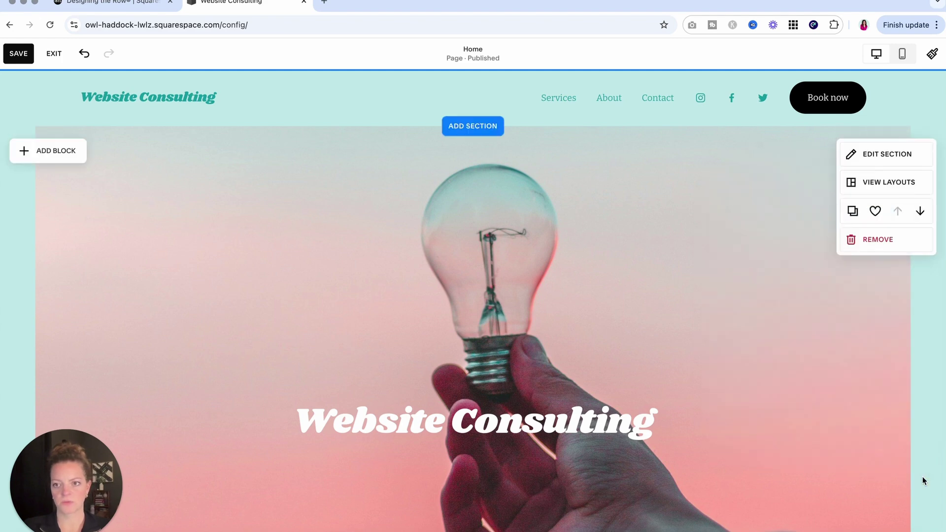
Review the hero section and the services section below it on the Home page
scroll(829, 444, down, 3)
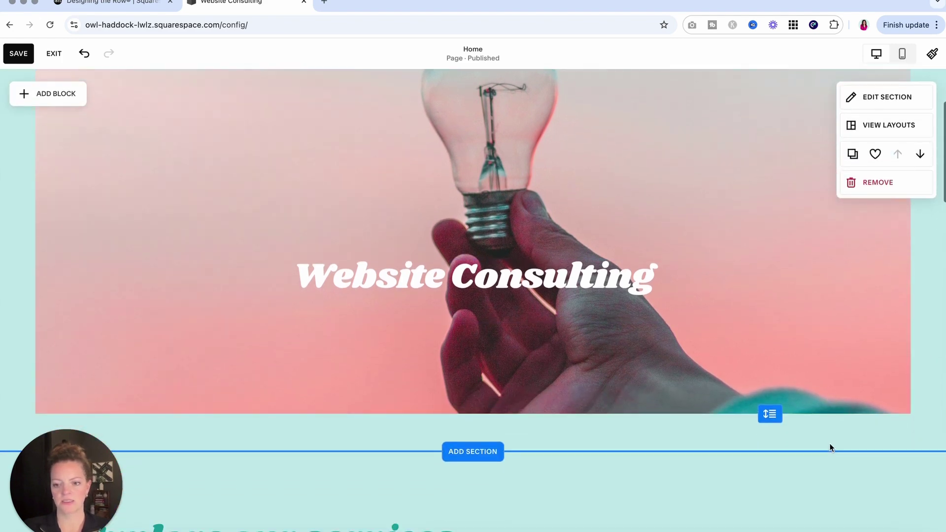
click(774, 361)
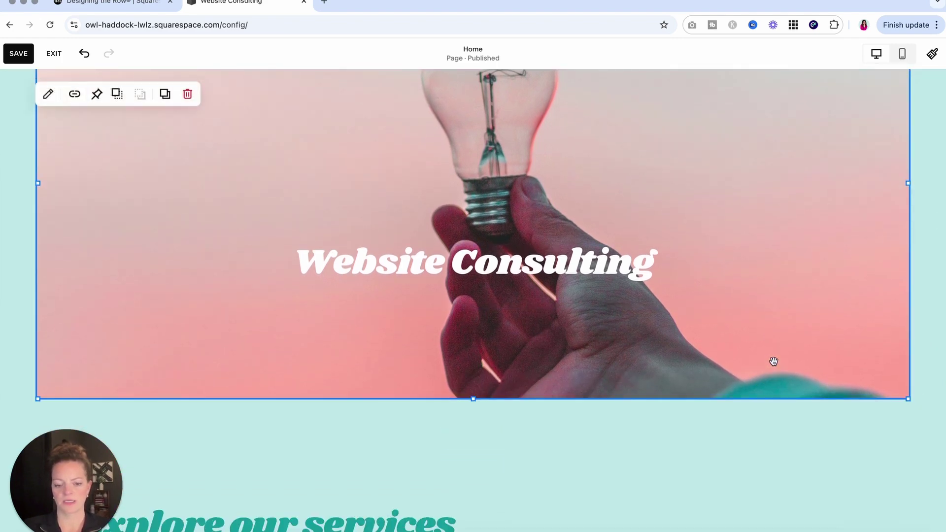
scroll(773, 361, down, 1)
scroll(773, 361, up, 5)
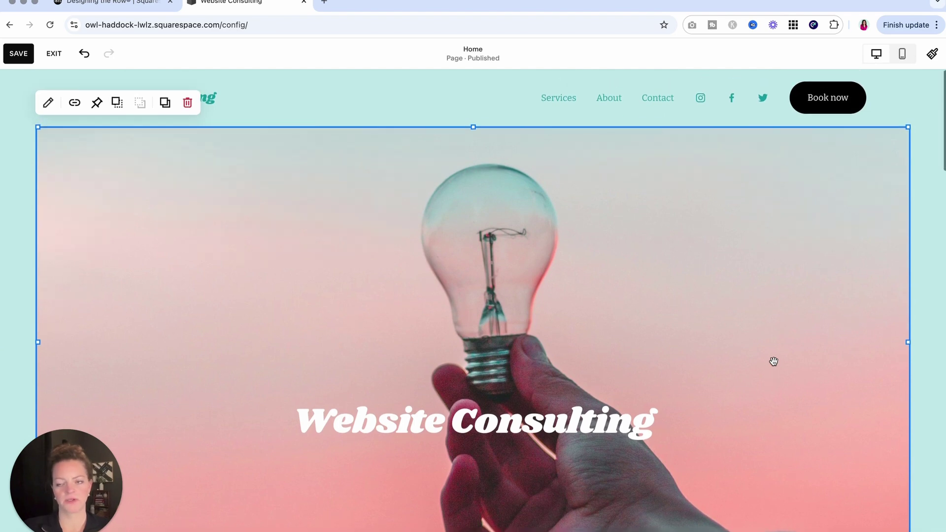
click(927, 225)
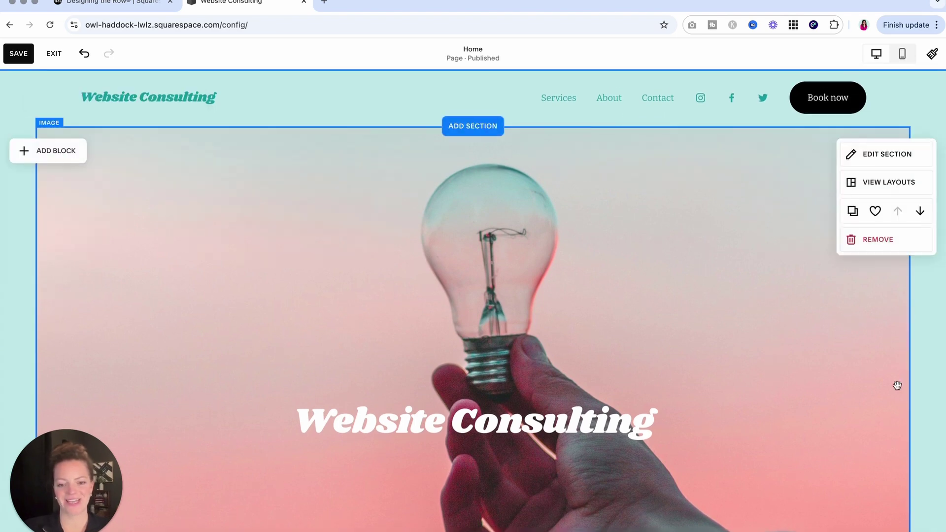
scroll(896, 385, down, 10)
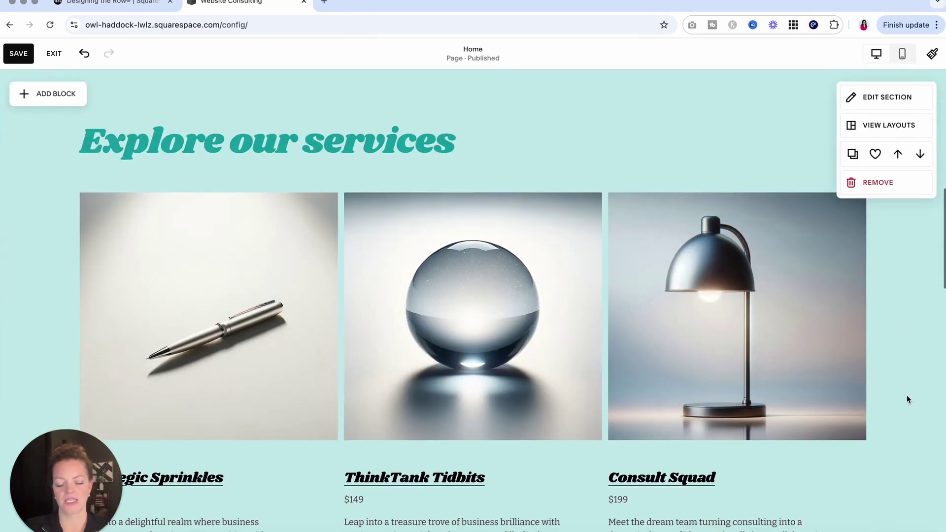
scroll(908, 399, down, 2)
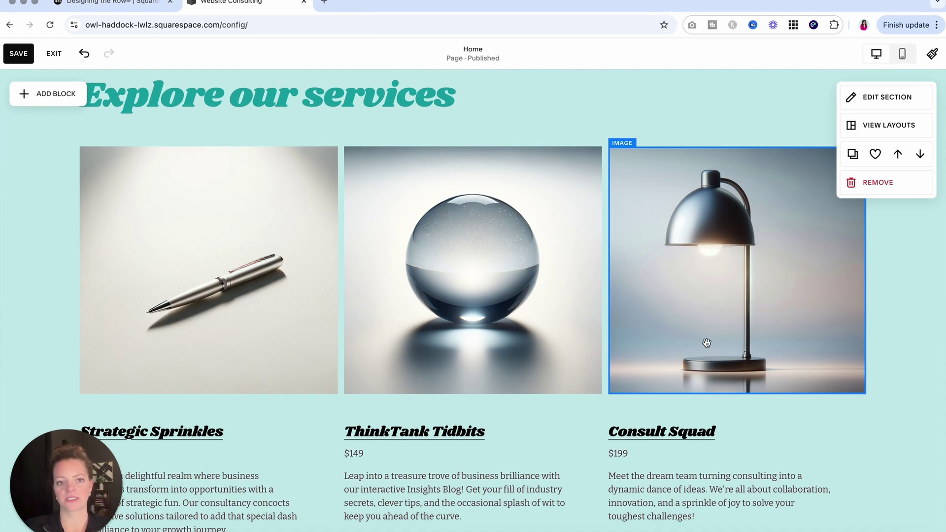
scroll(706, 343, up, 10)
scroll(738, 284, down, 8)
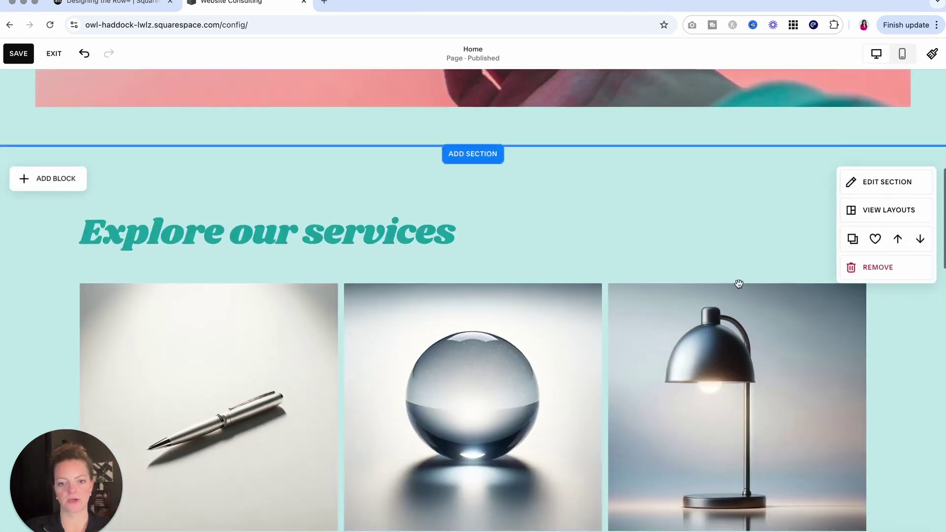
Extend the services heading to "Explore our services that we offer" and resize its text block so it fits on one line
scroll(738, 284, down, 3)
click(482, 164)
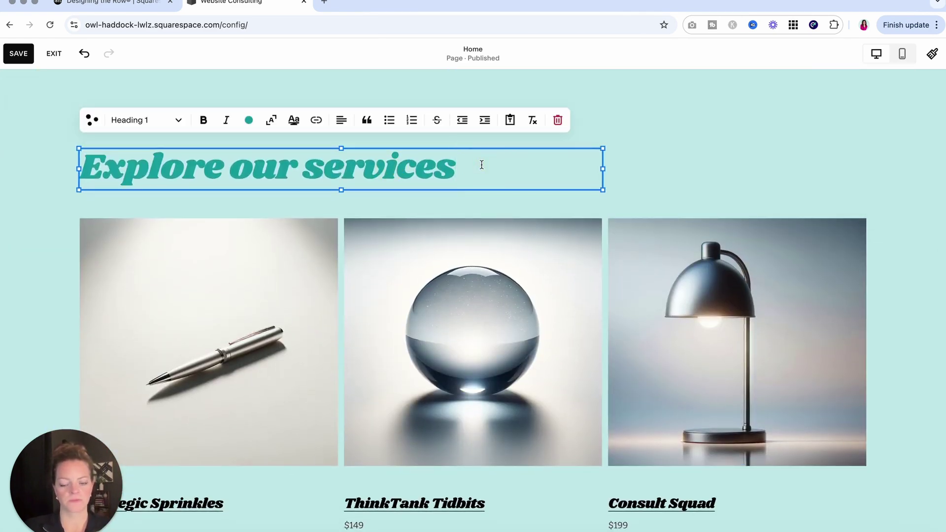
text(that we offer)
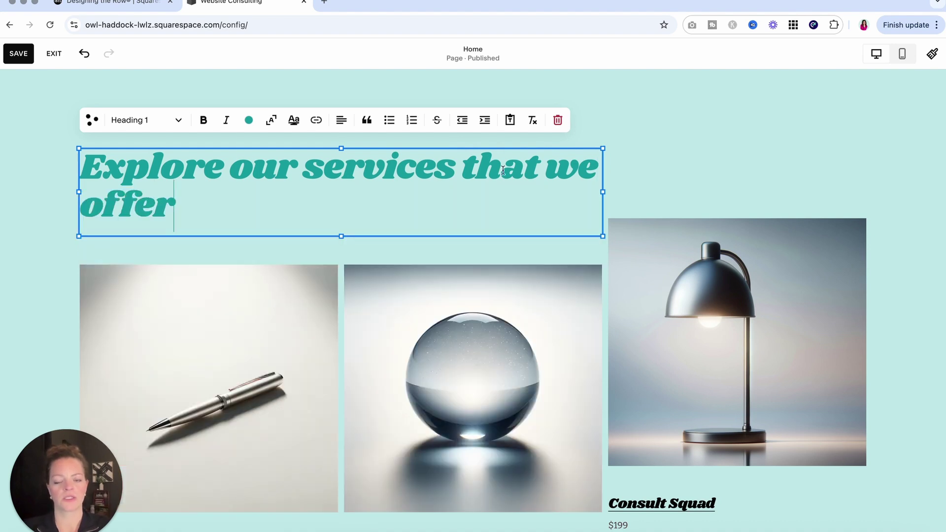
drag(603, 191, 861, 164)
drag(473, 235, 475, 193)
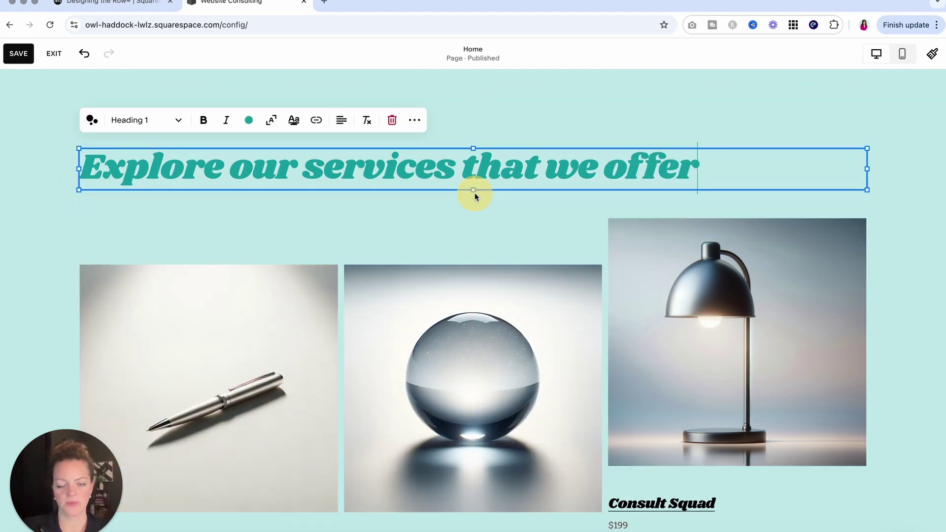
Move the pen and glass ball service blocks with their text up to line up with the lamp block
click(133, 248)
scroll(132, 241, down, 2)
drag(38, 185, 508, 408)
scroll(512, 344, up, 3)
drag(513, 315, 512, 272)
click(56, 297)
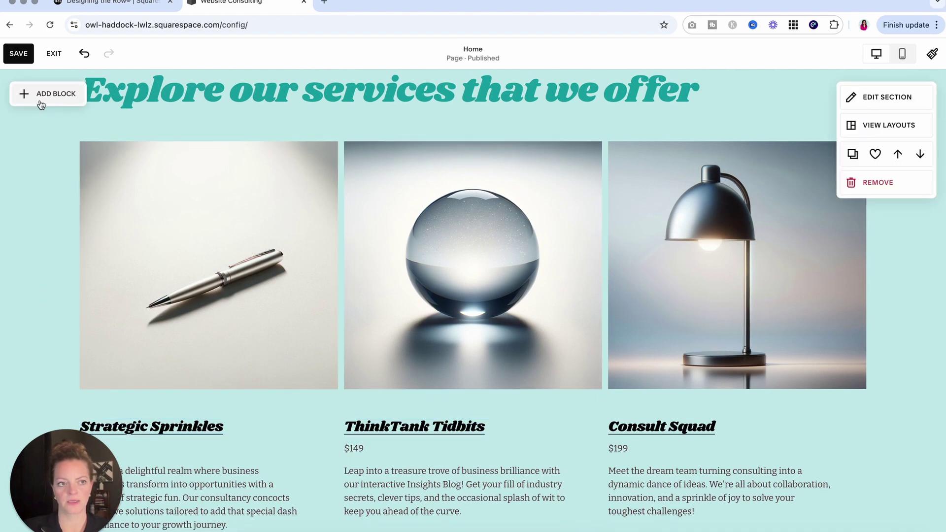
Look at the pen image's content settings and close the editor
scroll(52, 173, down, 3)
click(184, 232)
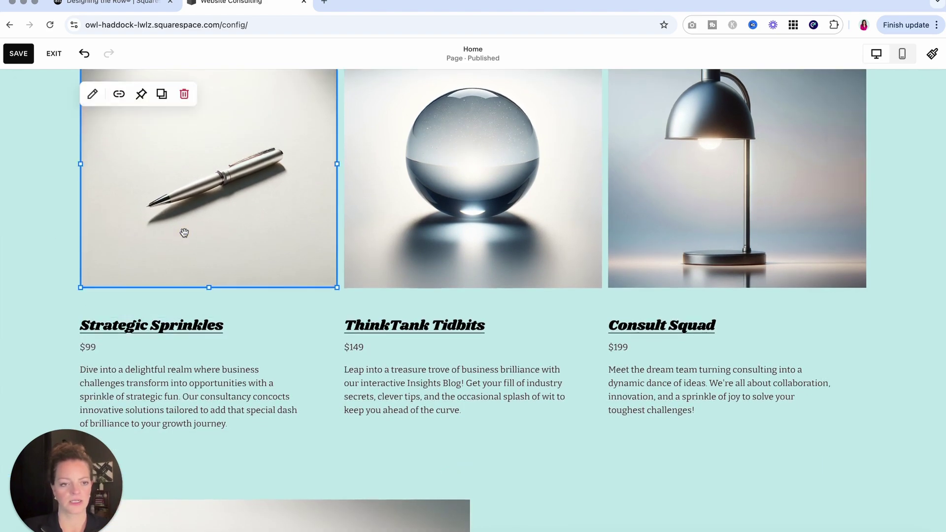
scroll(183, 232, up, 3)
click(93, 138)
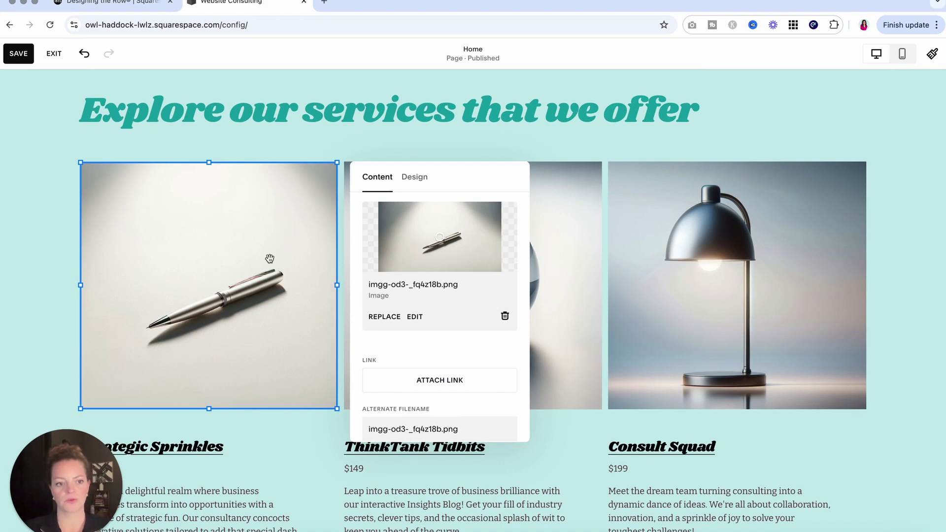
click(50, 294)
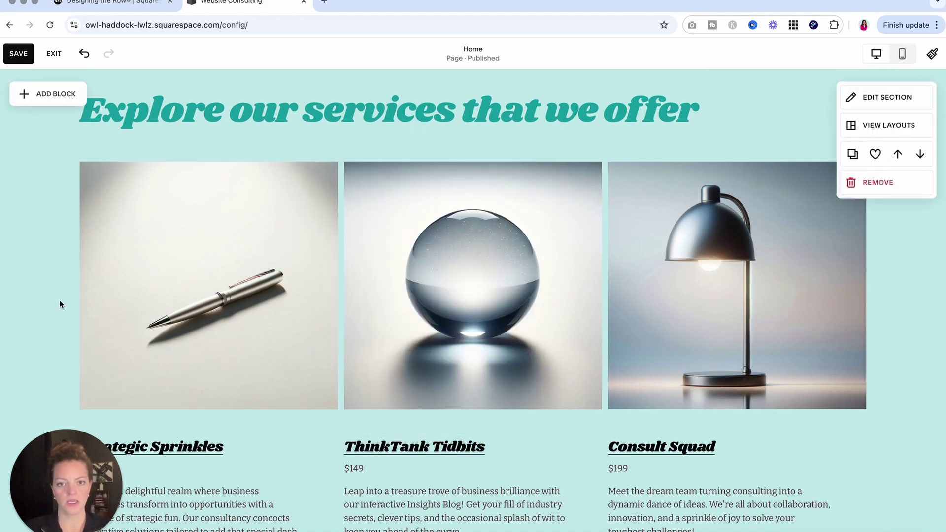
Open the section library for inserting a new section between the services and "Get to know us" sections
scroll(59, 304, down, 1)
scroll(60, 304, down, 7)
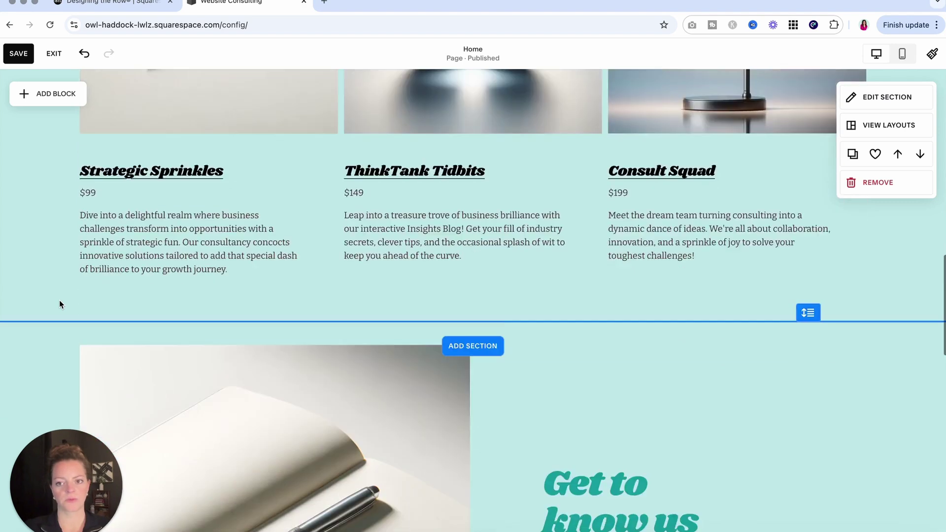
scroll(59, 302, down, 2)
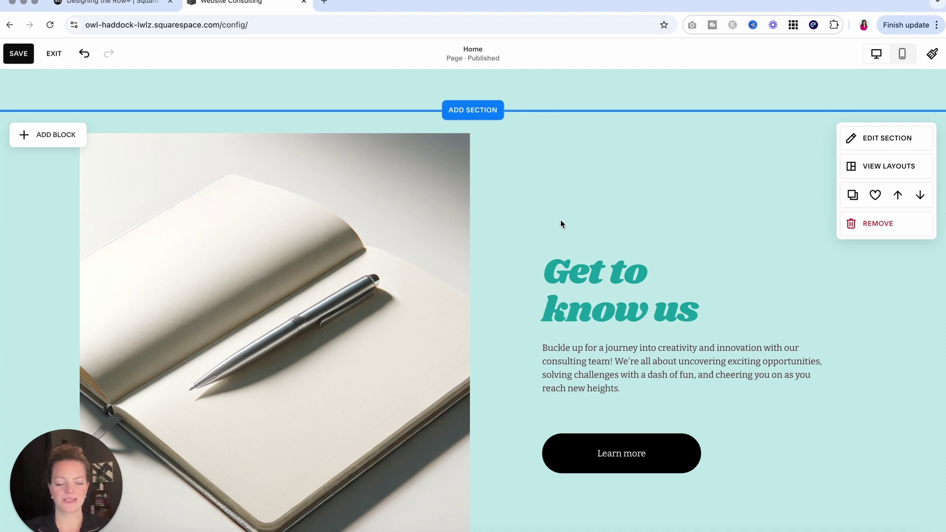
scroll(561, 220, up, 2)
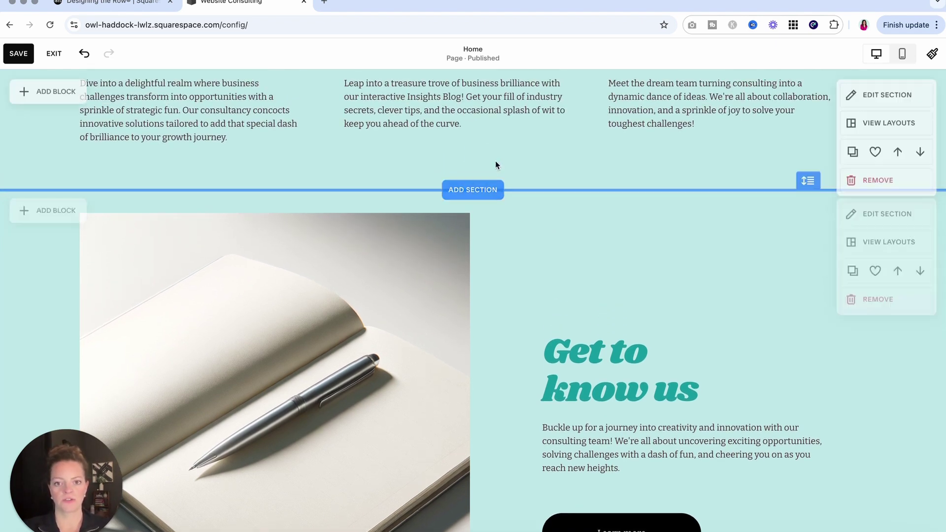
scroll(575, 302, up, 1)
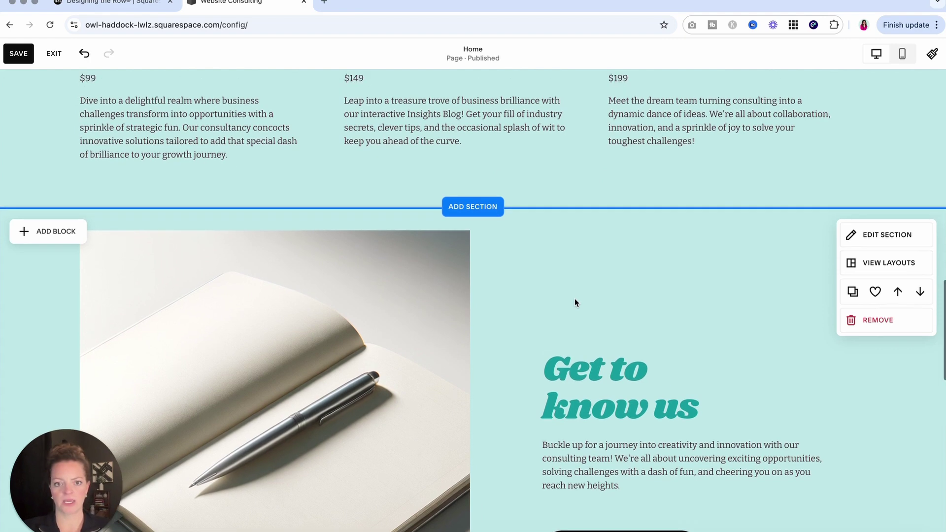
click(490, 211)
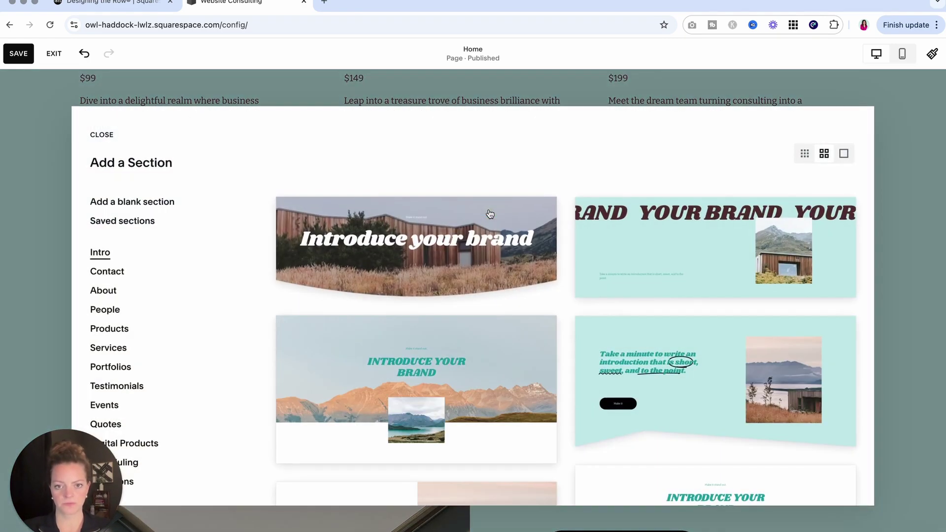
Browse the Intro section layouts for a suitable design
scroll(334, 313, down, 15)
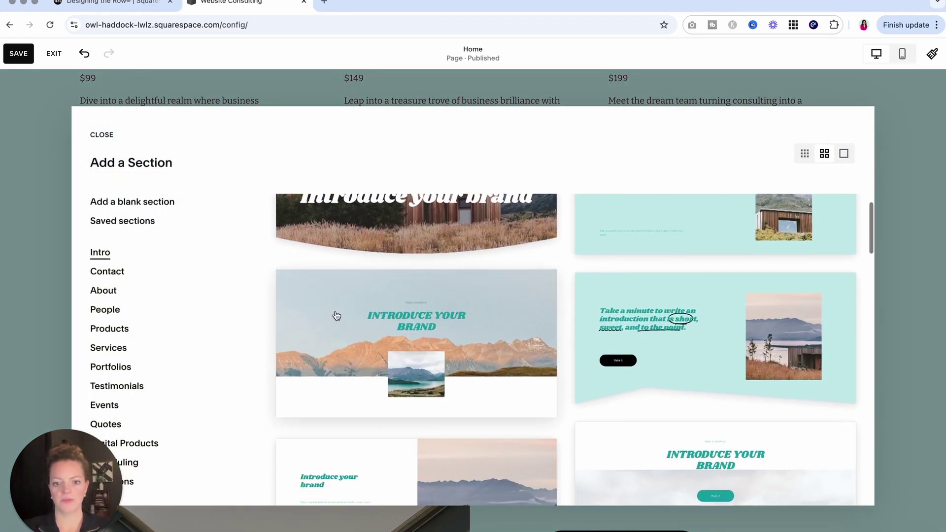
scroll(335, 312, down, 1)
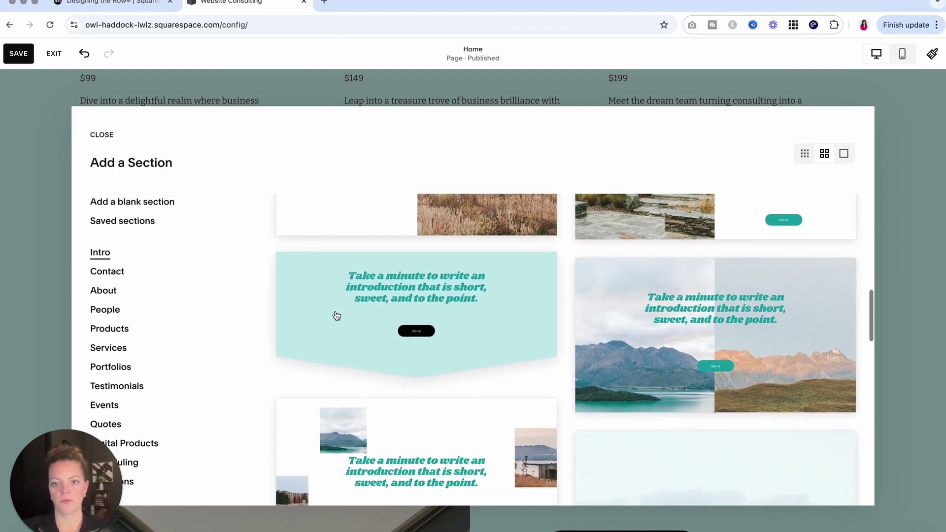
scroll(337, 316, down, 10)
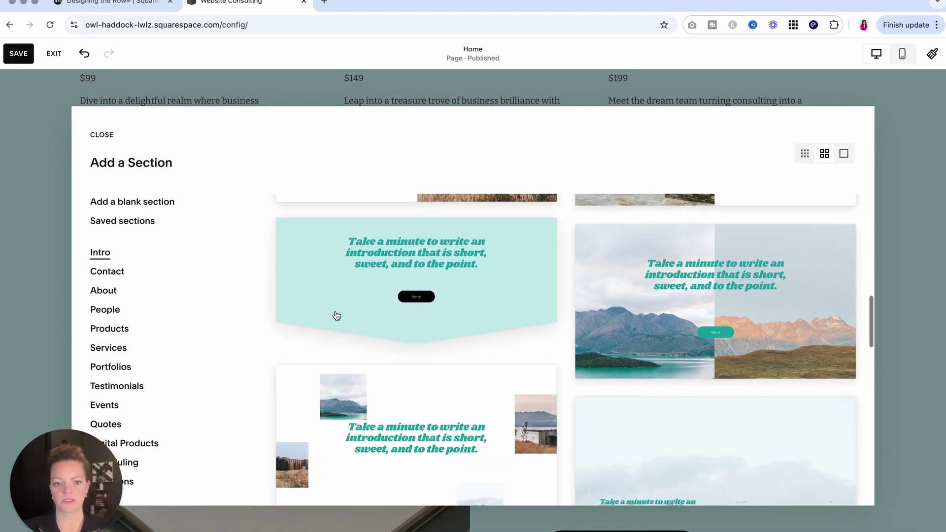
scroll(336, 315, down, 15)
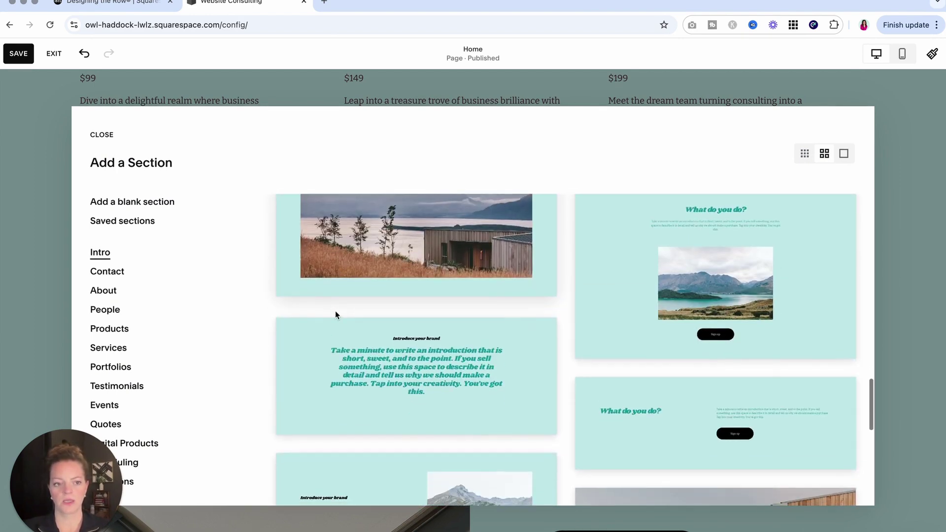
scroll(336, 315, down, 5)
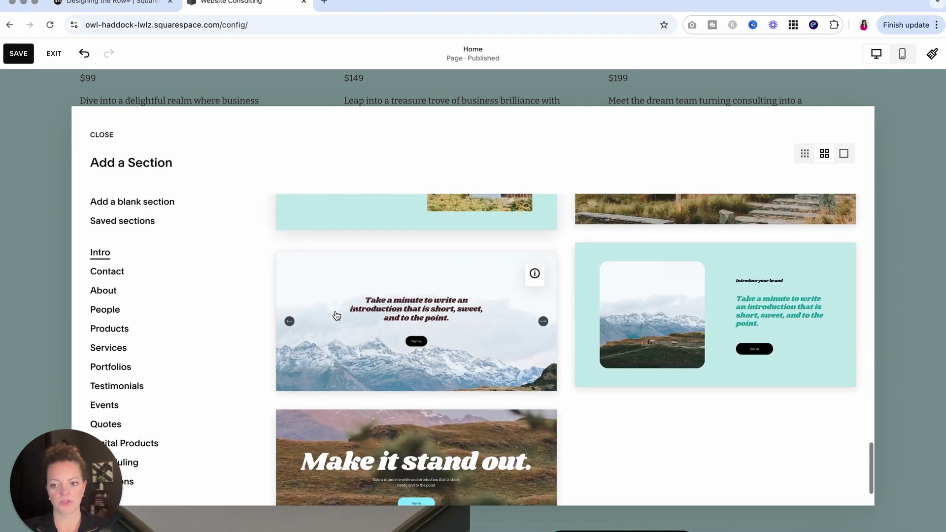
scroll(337, 315, up, 15)
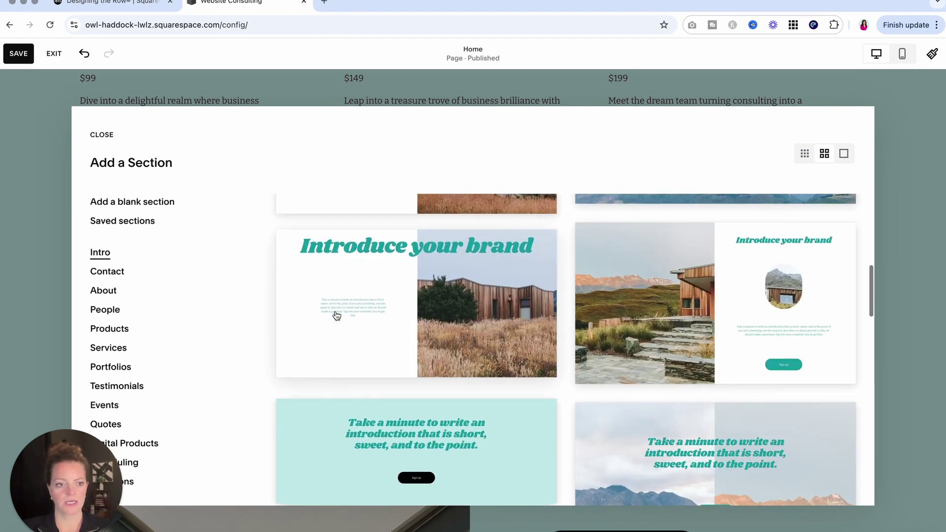
scroll(336, 315, up, 3)
scroll(112, 340, down, 1)
scroll(112, 340, down, 2)
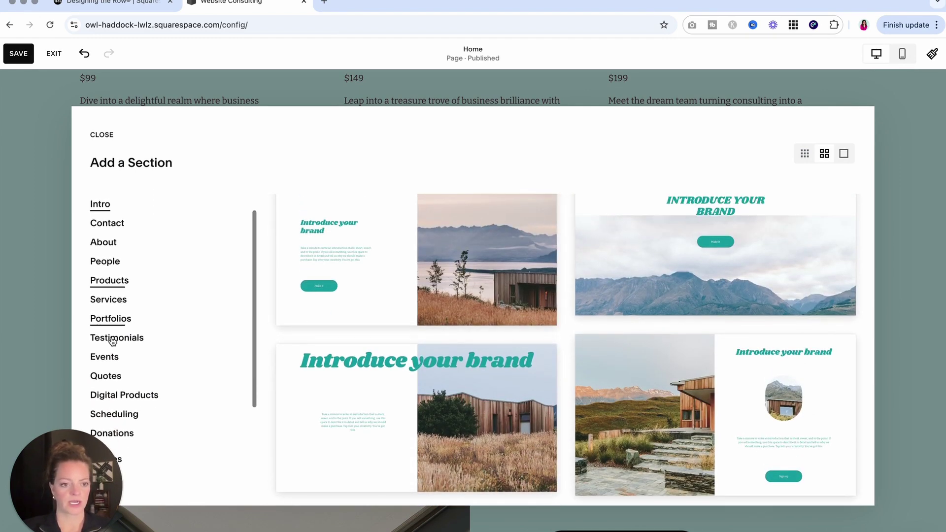
Add the Testimonials layout with the sliding quote "The way you tell your story online can make all the difference" below the services
click(113, 336)
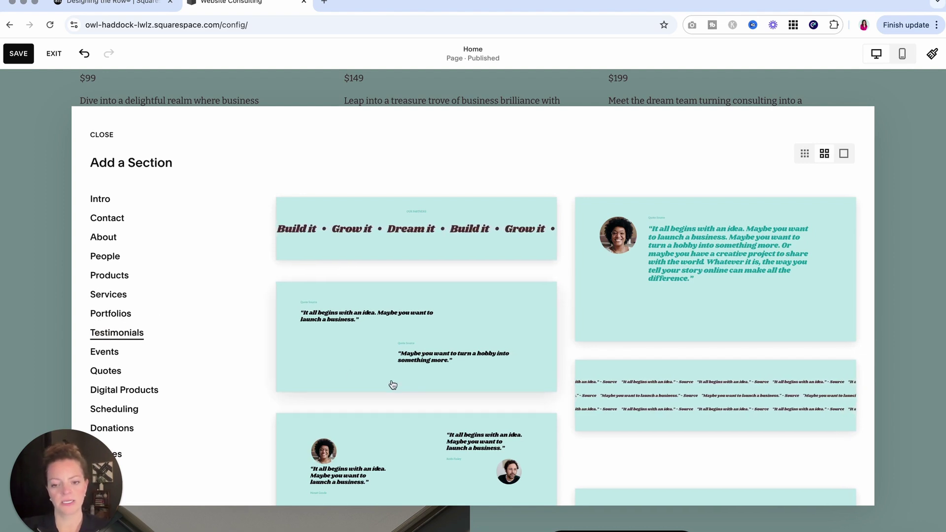
scroll(392, 385, down, 5)
scroll(392, 385, down, 6)
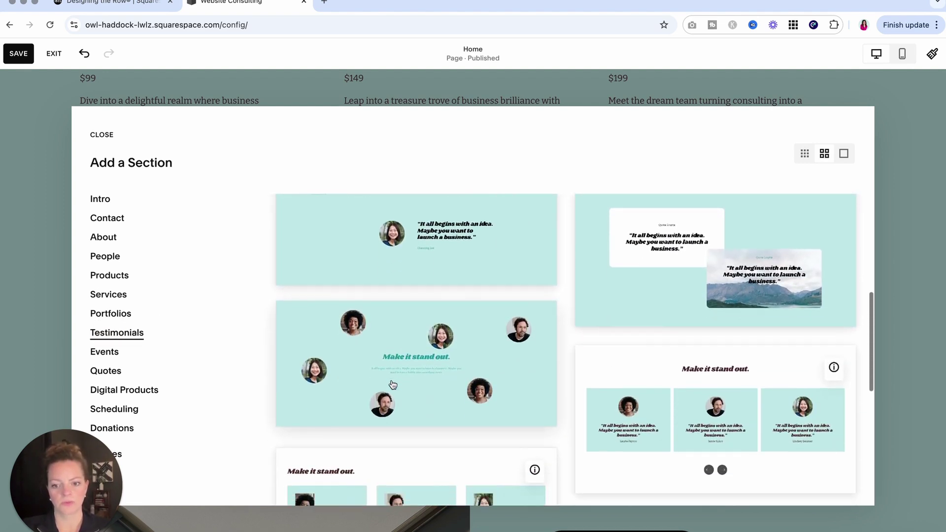
scroll(391, 380, down, 3)
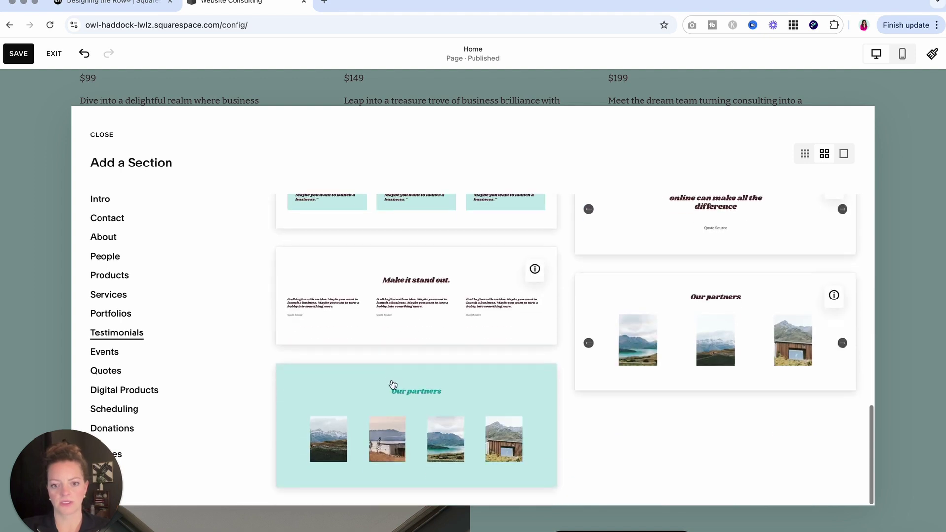
scroll(392, 386, up, 4)
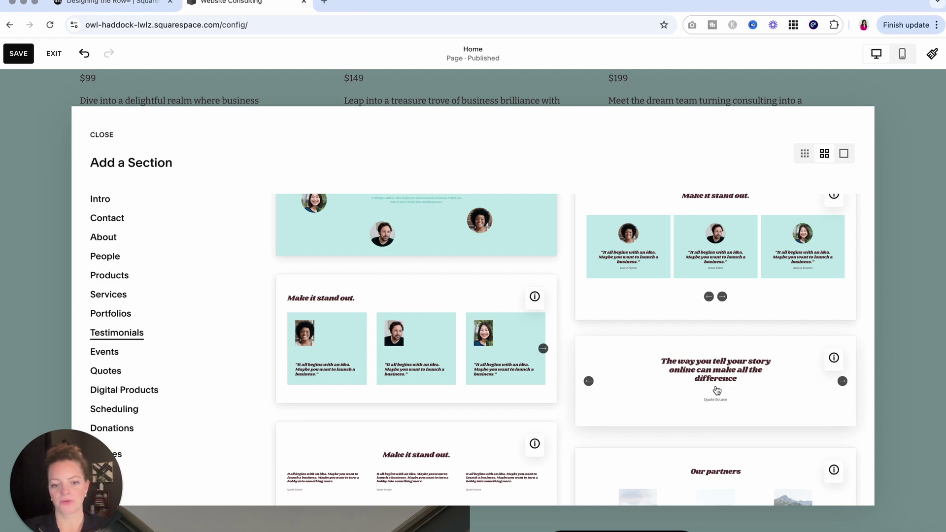
click(715, 389)
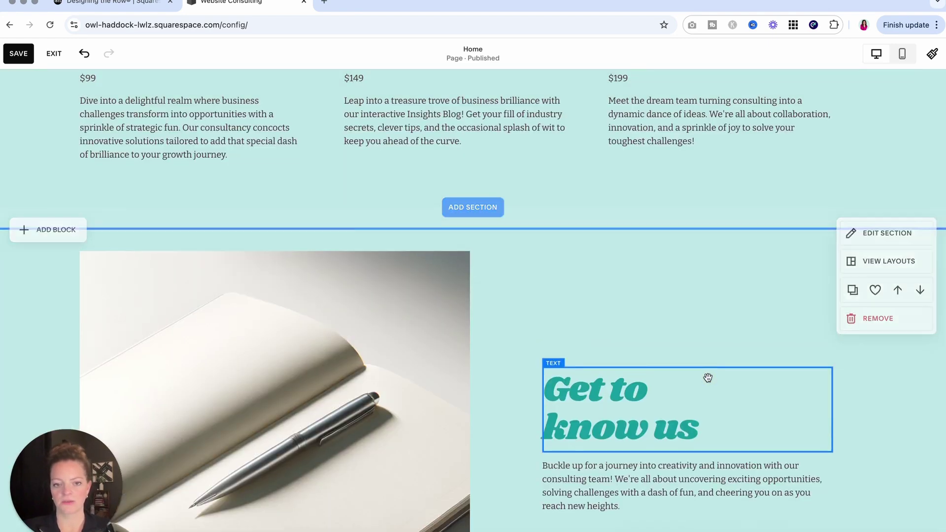
scroll(708, 378, up, 4)
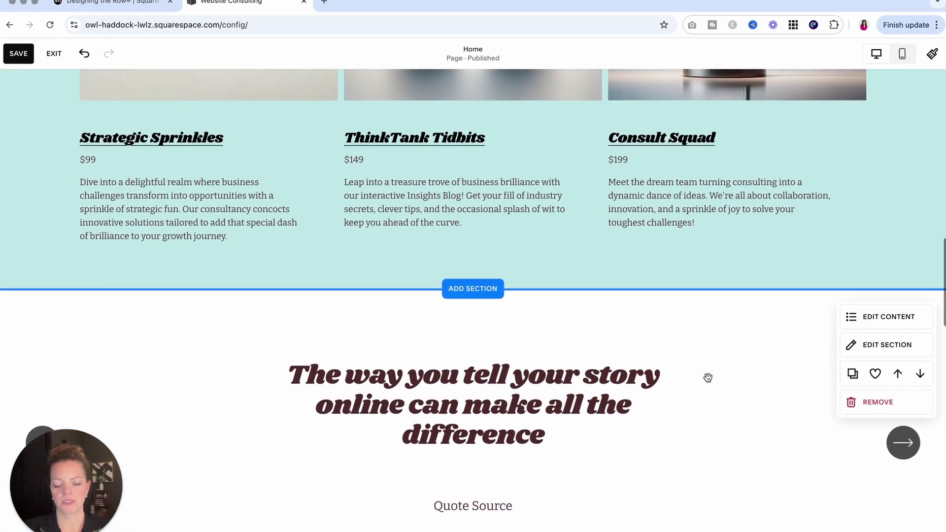
scroll(708, 378, down, 2)
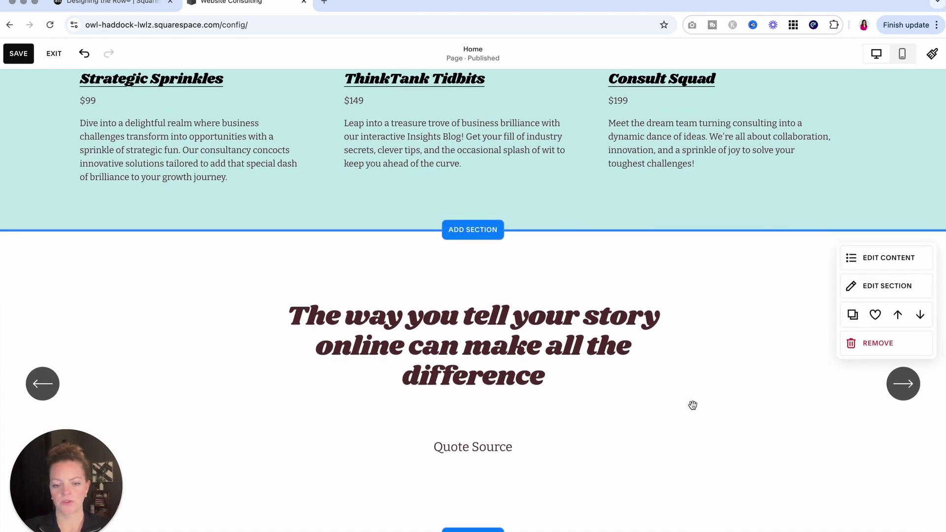
Look at the testimonial section's content items and the first quote's title and description fields, and close the editor
click(867, 260)
click(827, 268)
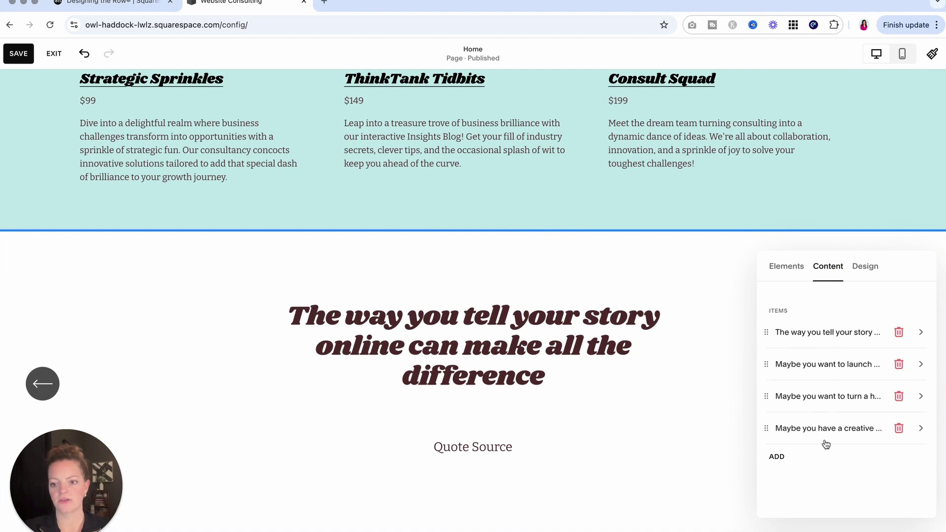
click(847, 333)
click(783, 266)
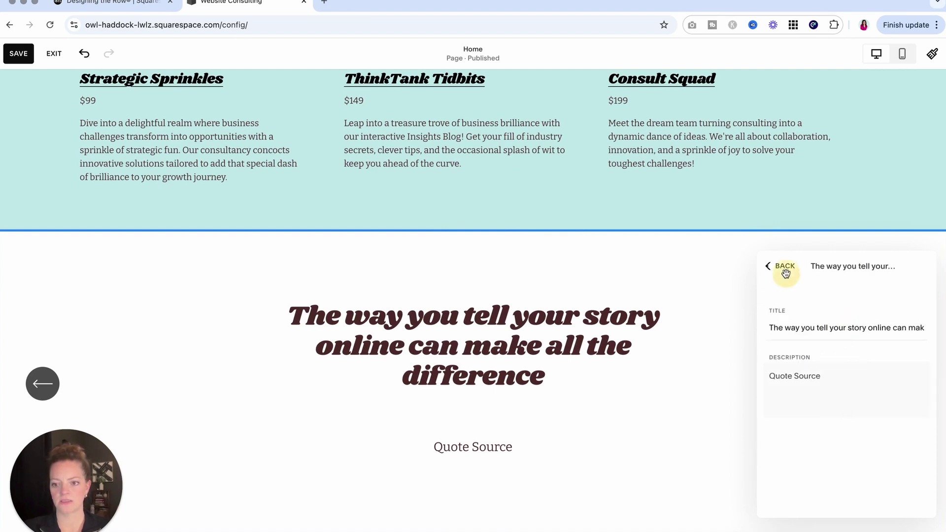
click(713, 266)
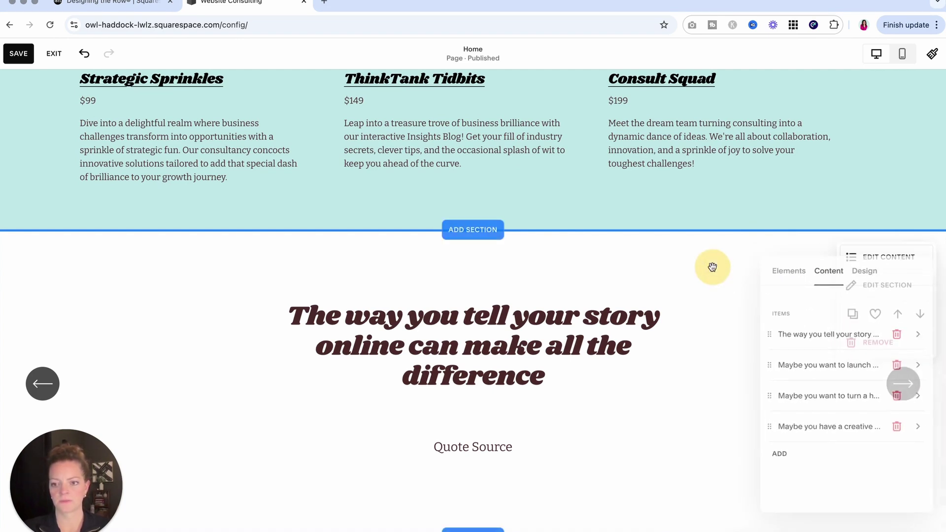
Try the Light 1 color theme on the testimonial section and compare it with the rest of the page
click(864, 288)
click(869, 268)
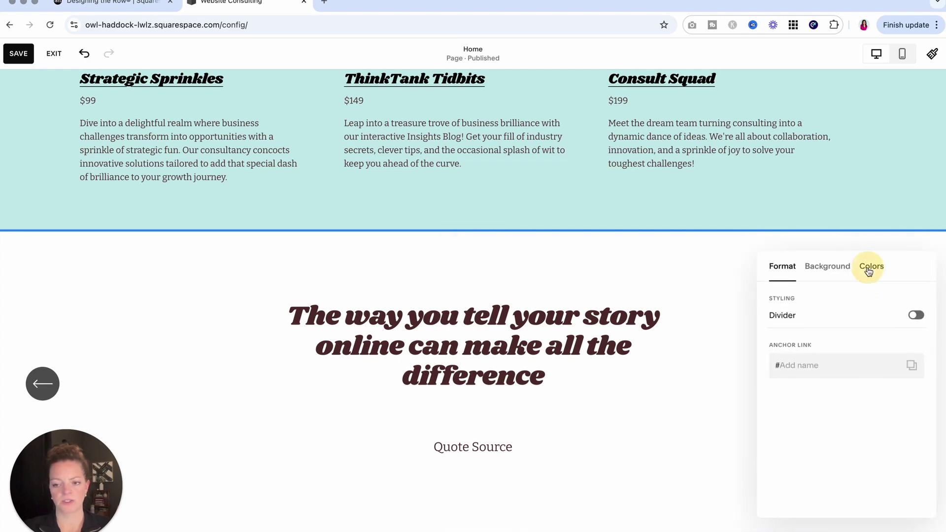
click(843, 403)
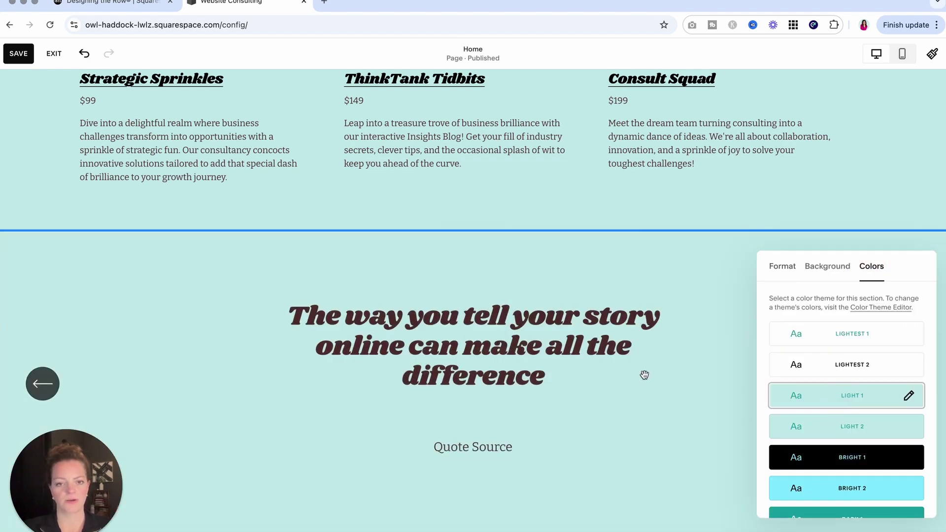
scroll(644, 376, down, 5)
scroll(644, 375, up, 20)
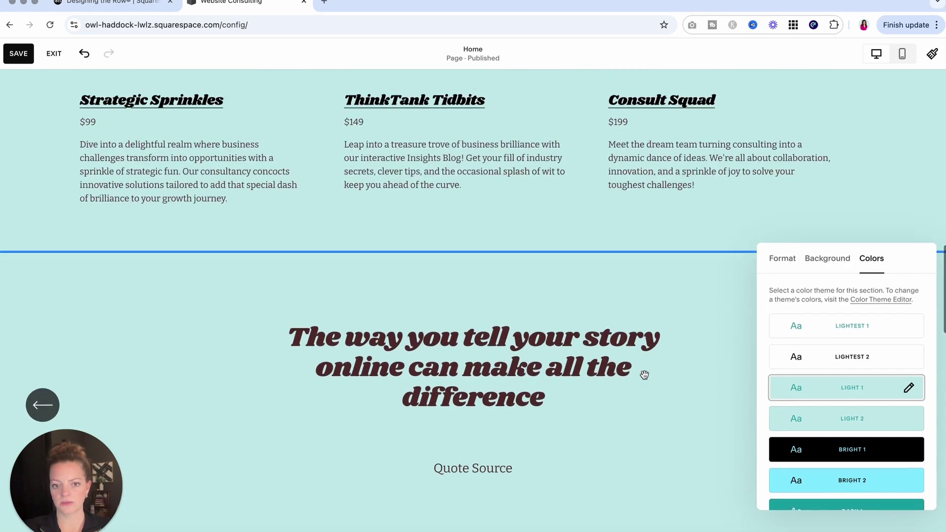
scroll(644, 375, down, 15)
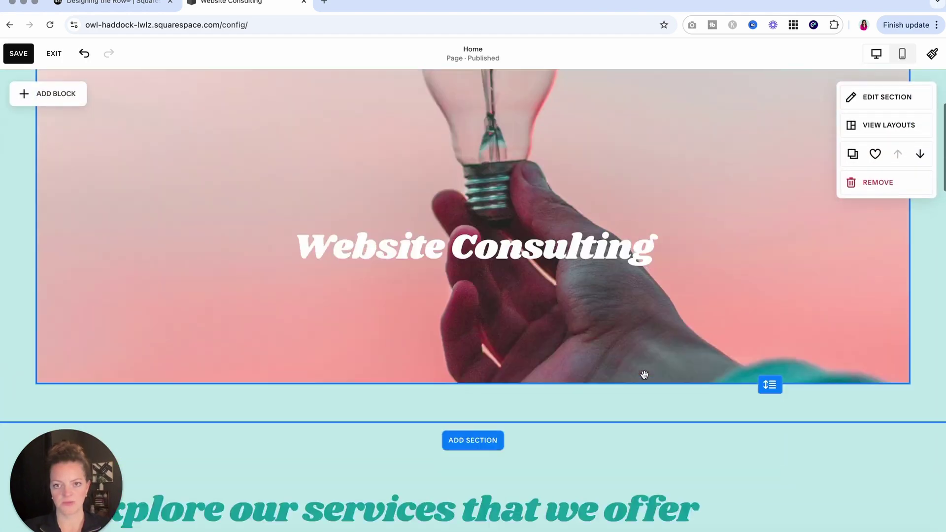
scroll(643, 375, down, 3)
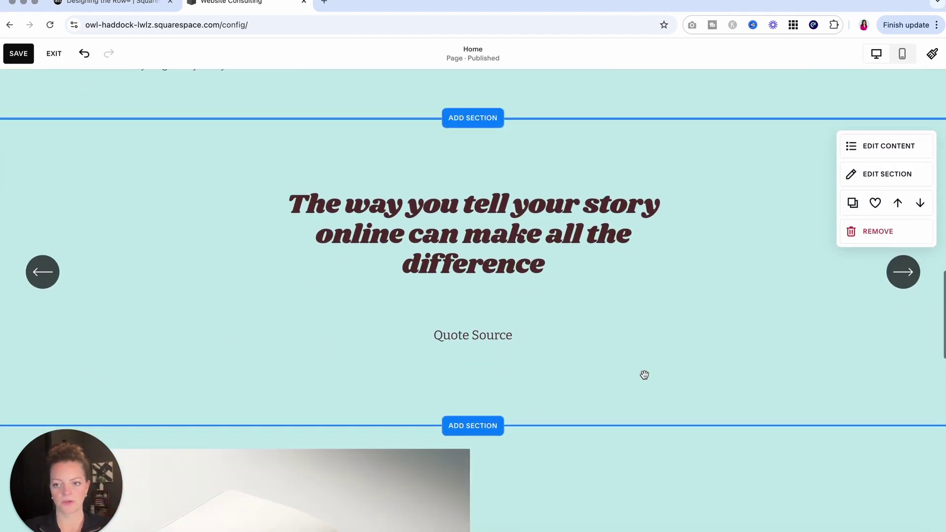
Preview the Lightest 1 and Bright 2 color themes on the testimonial section and set it to Dark 1
click(885, 181)
click(884, 179)
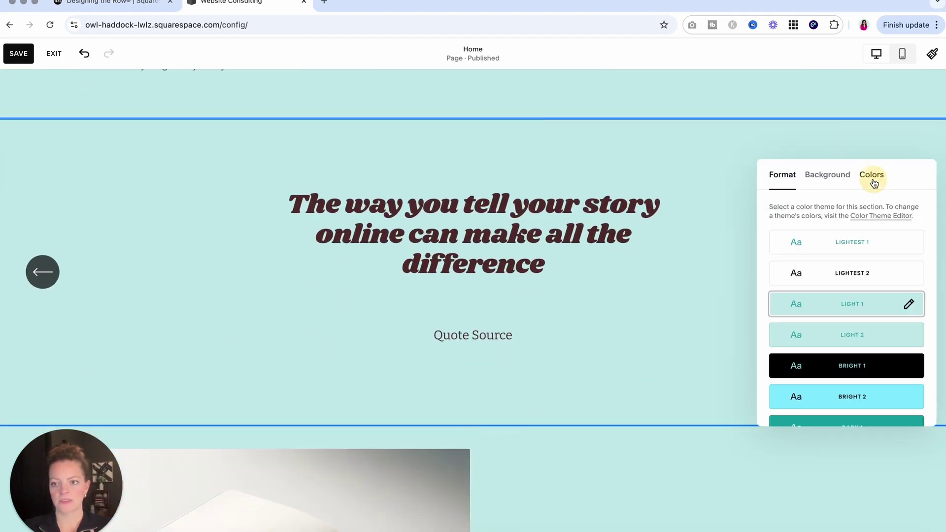
click(843, 247)
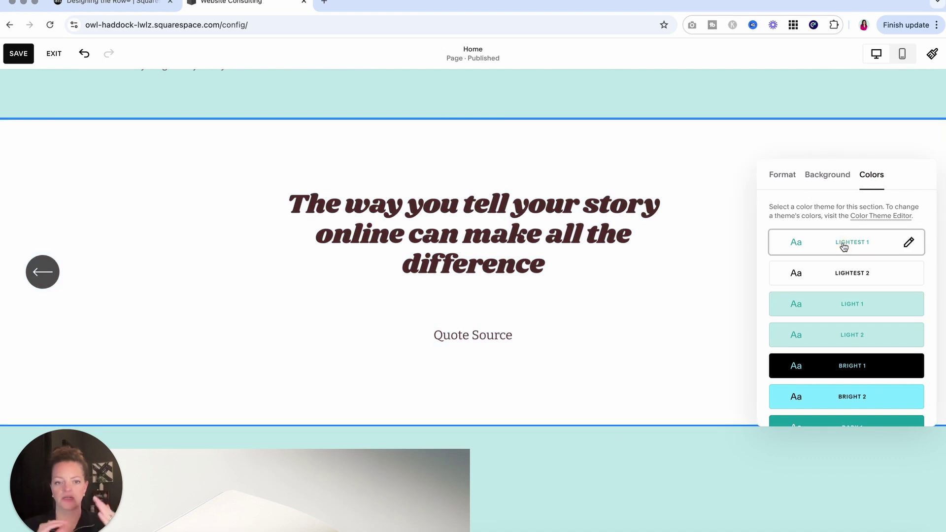
scroll(855, 391, down, 2)
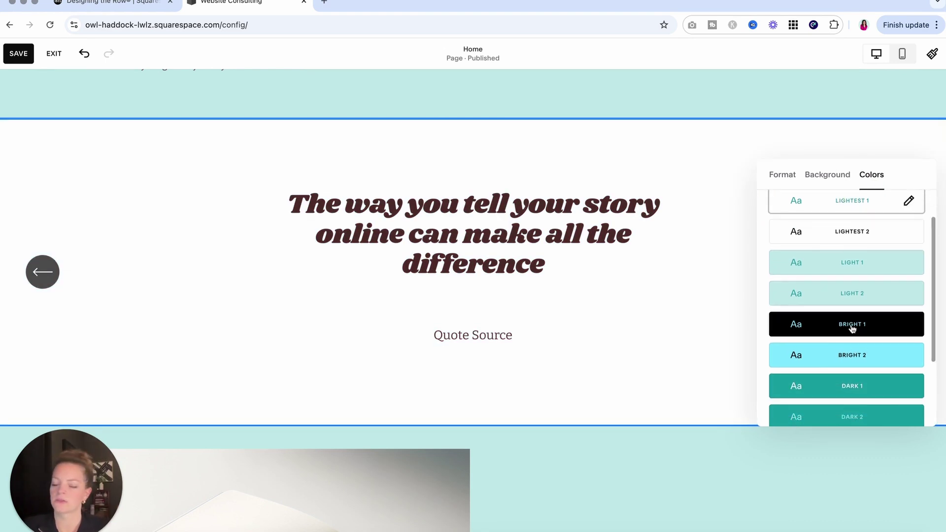
click(850, 357)
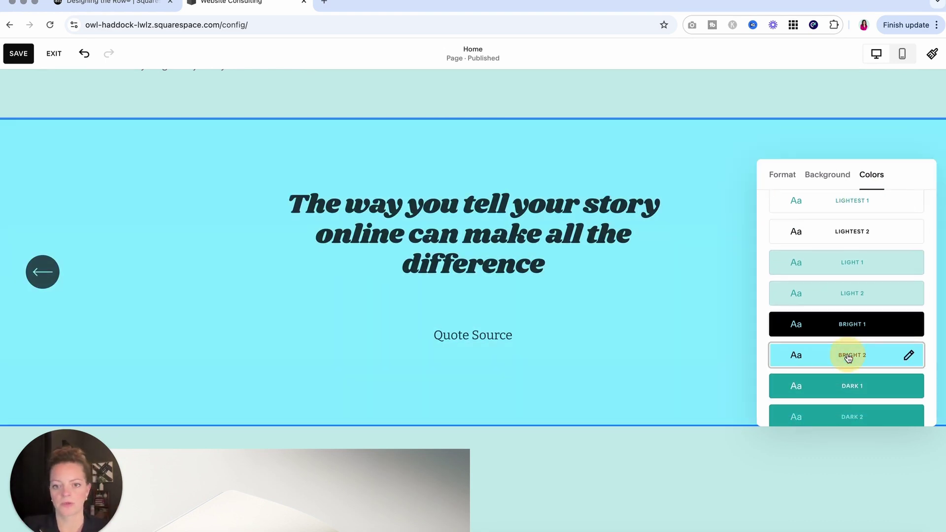
click(866, 392)
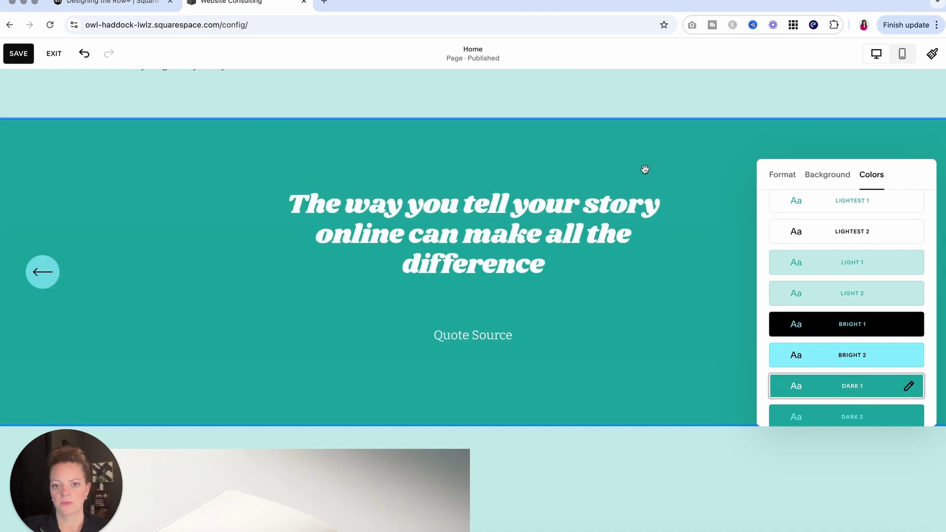
click(675, 126)
Set the "Get to know us" section's color theme to Darkest 1
scroll(704, 276, up, 2)
scroll(704, 276, down, 5)
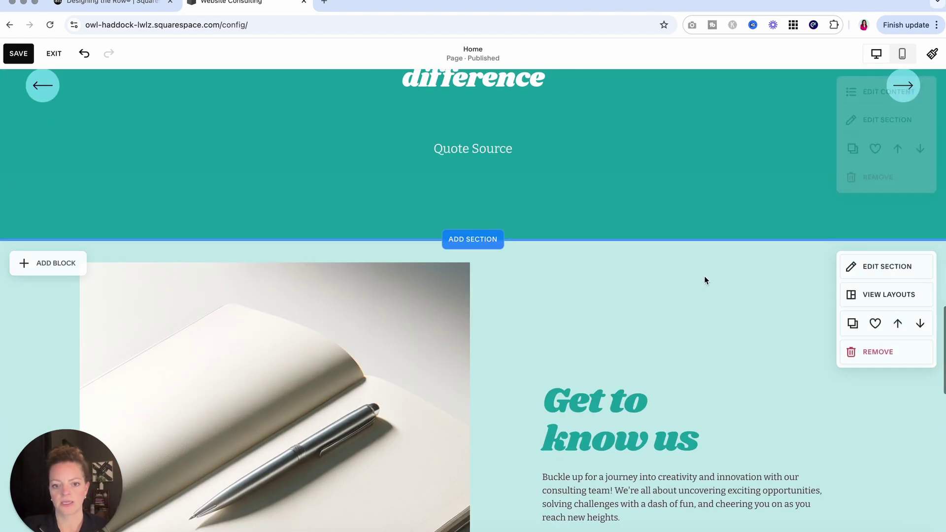
click(890, 272)
click(879, 271)
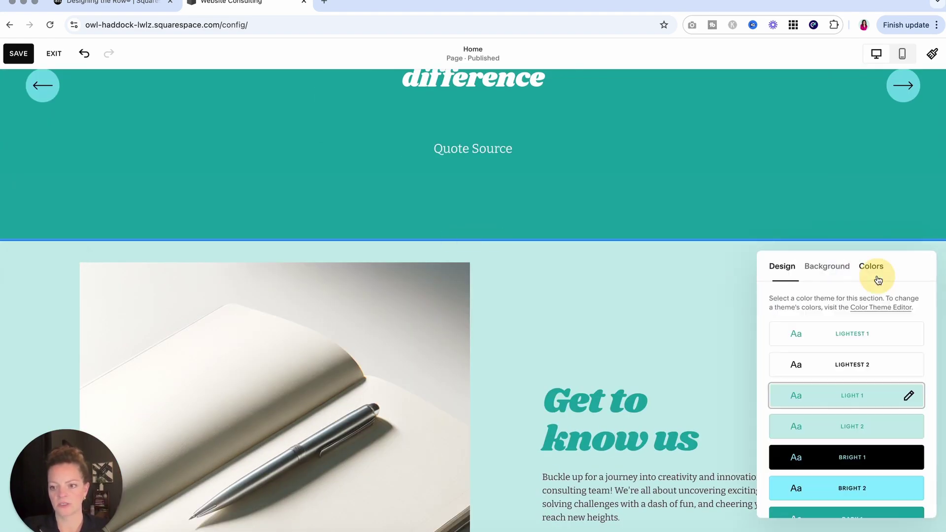
scroll(882, 394, down, 4)
click(889, 459)
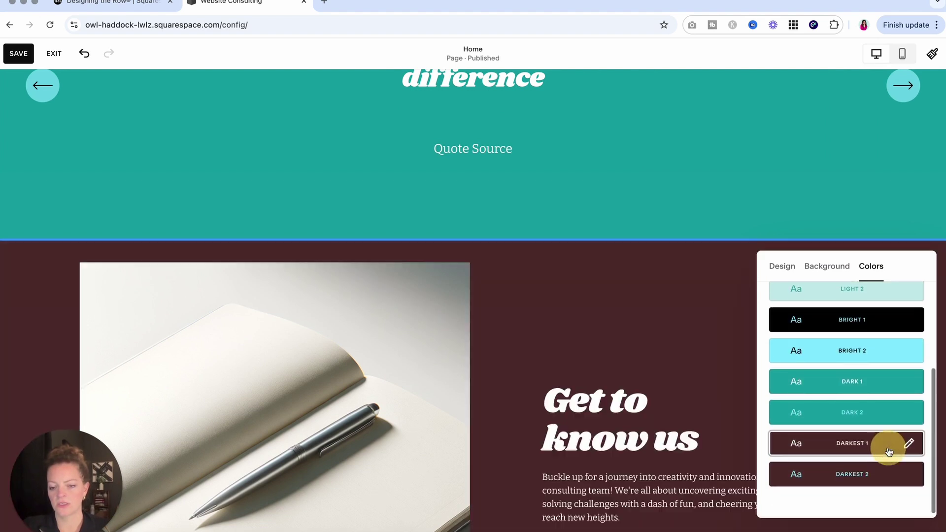
Save the Home page's section changes and exit page editing
scroll(656, 209, down, 10)
scroll(657, 210, down, 1)
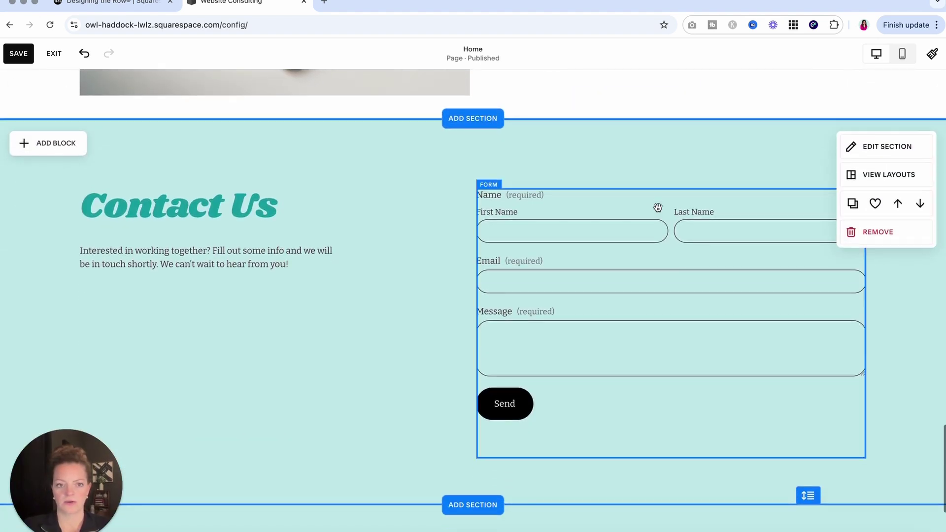
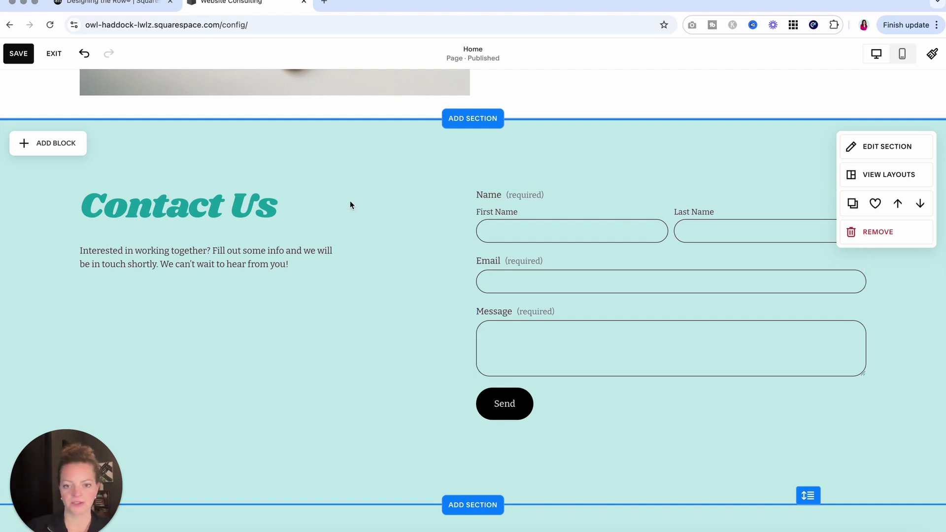
click(16, 53)
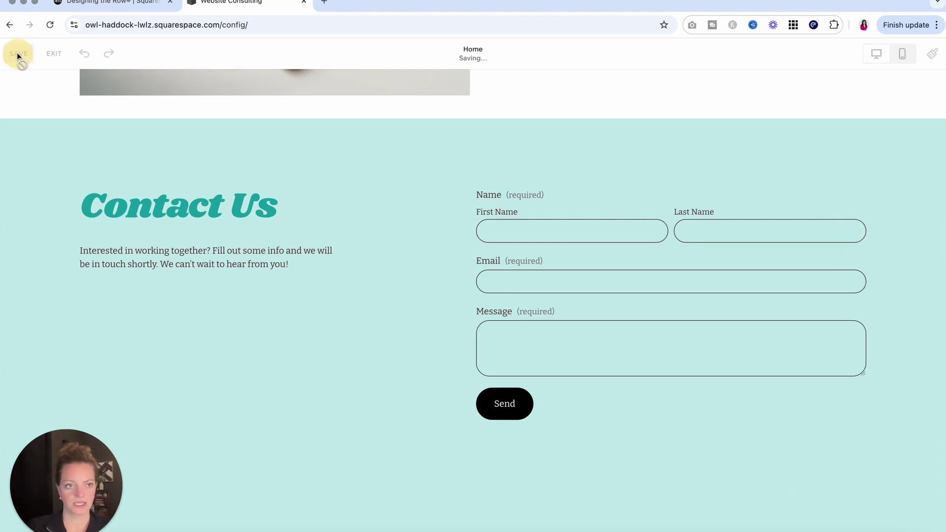
click(54, 53)
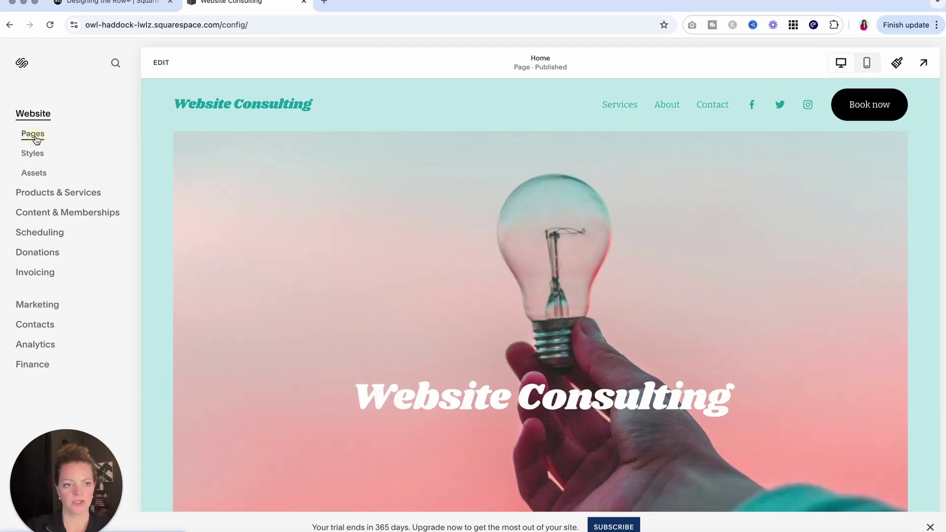
Move the Home page to the start of the main navigation and place About ahead of Services
click(33, 135)
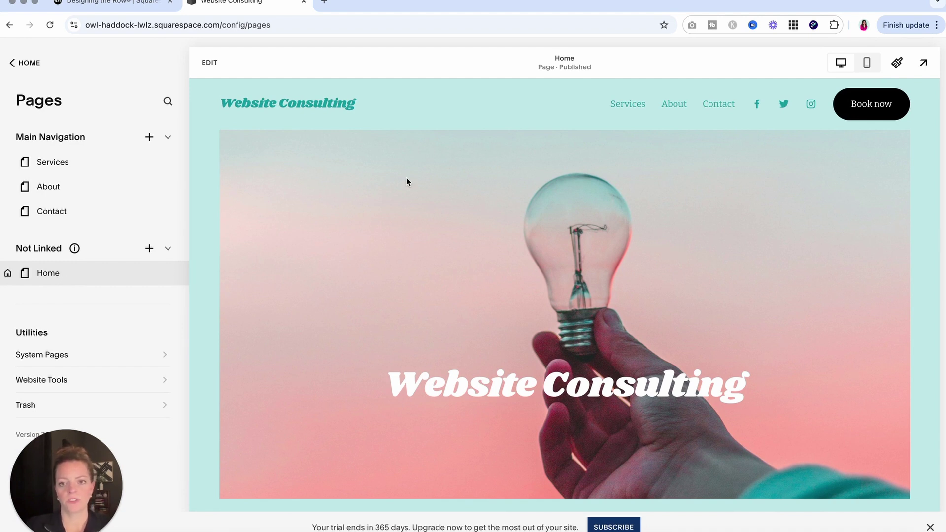
drag(49, 272, 53, 163)
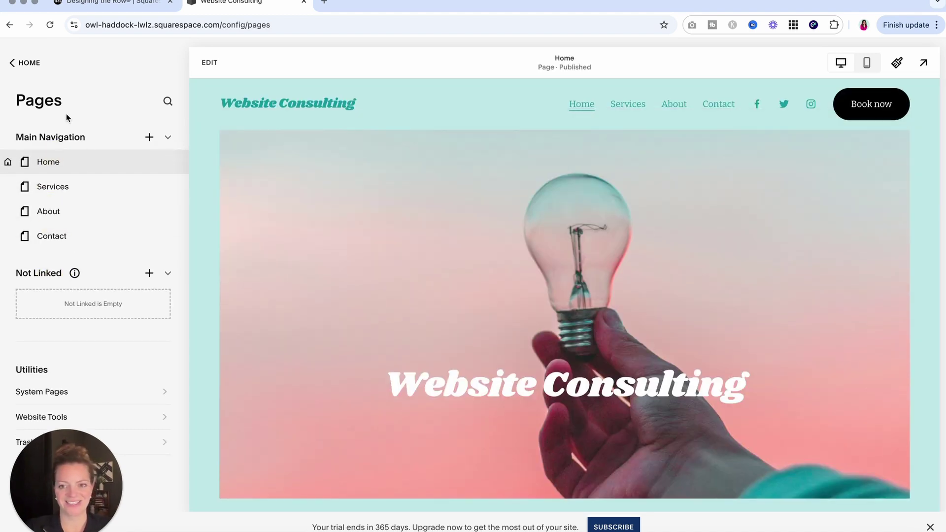
drag(62, 217, 60, 189)
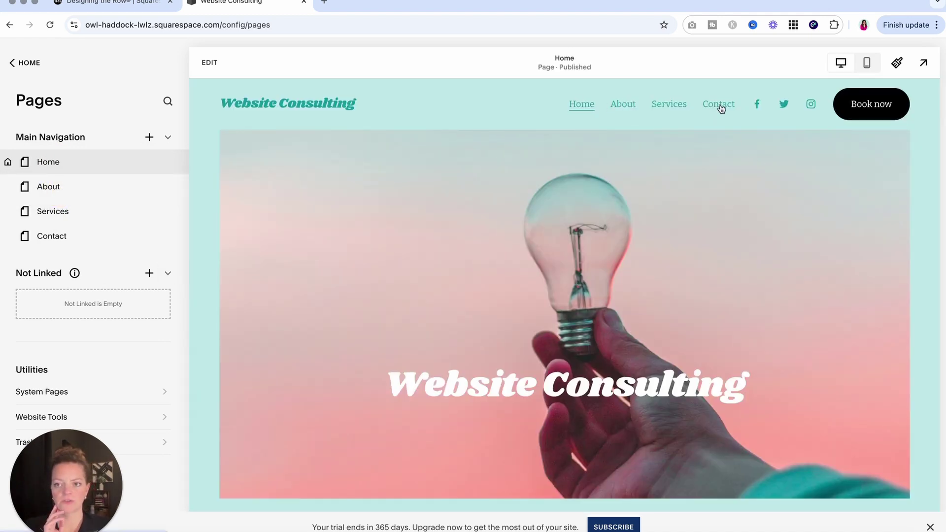
Delete the placeholder Instagram link from the social links in the site header
click(216, 69)
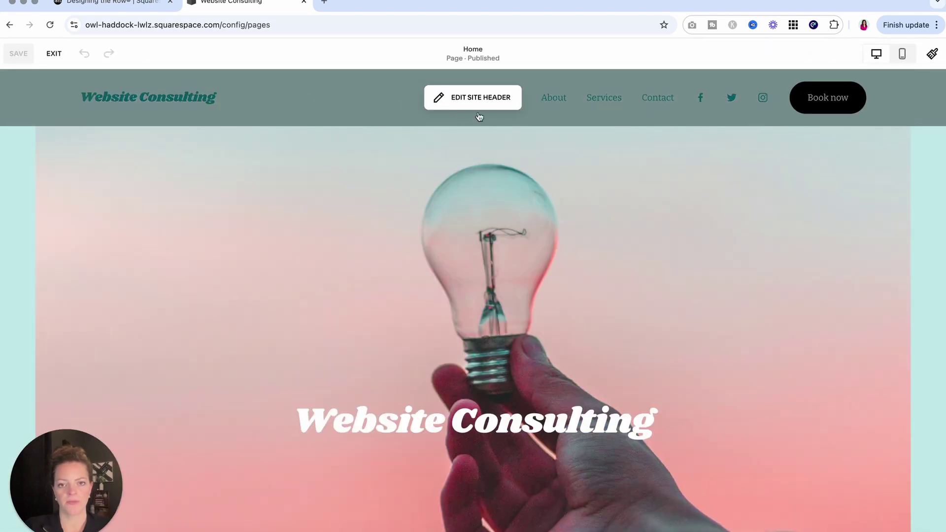
click(478, 114)
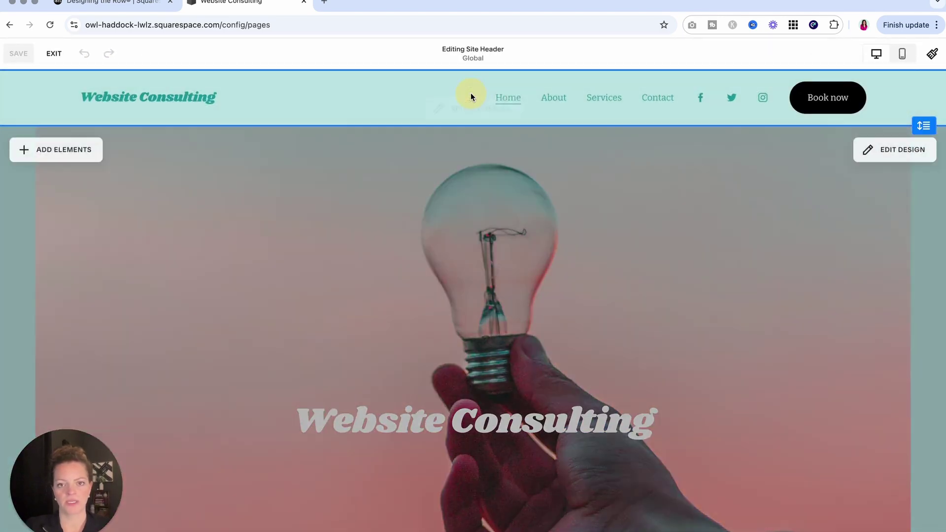
click(721, 109)
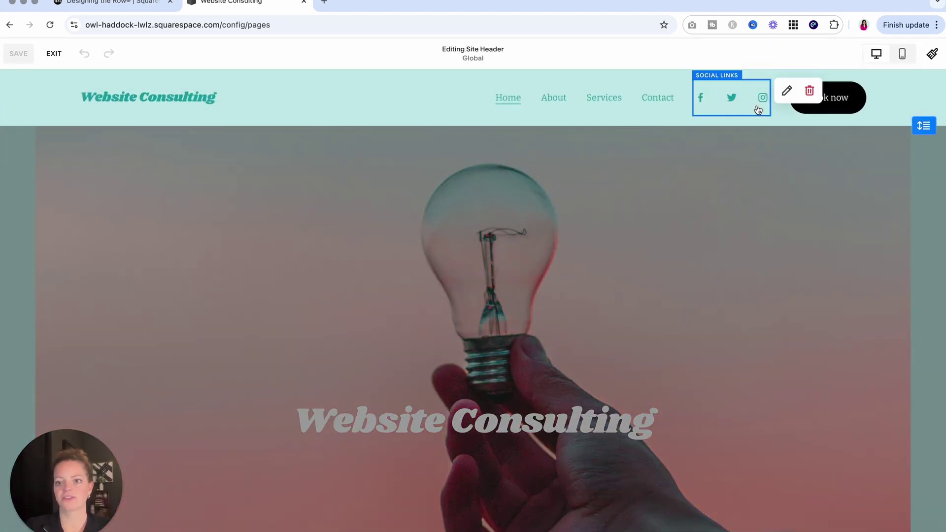
click(786, 90)
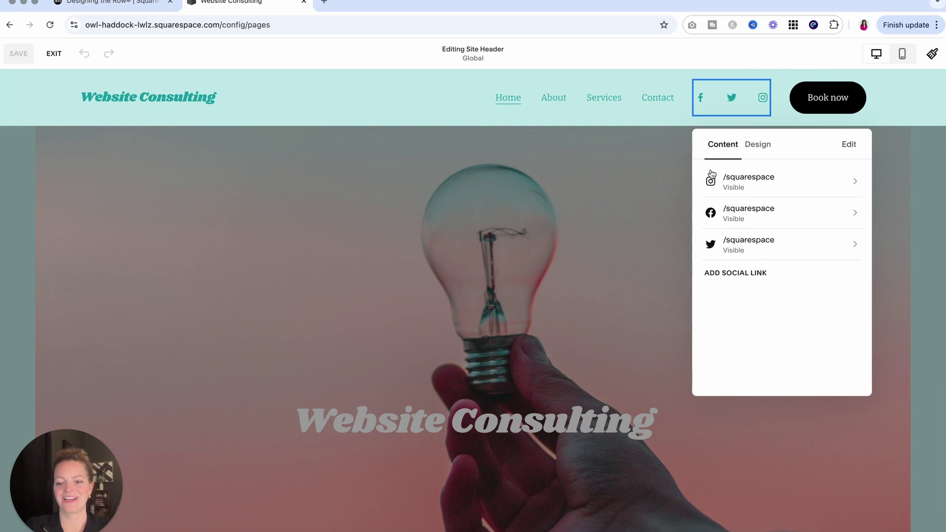
click(778, 194)
click(750, 254)
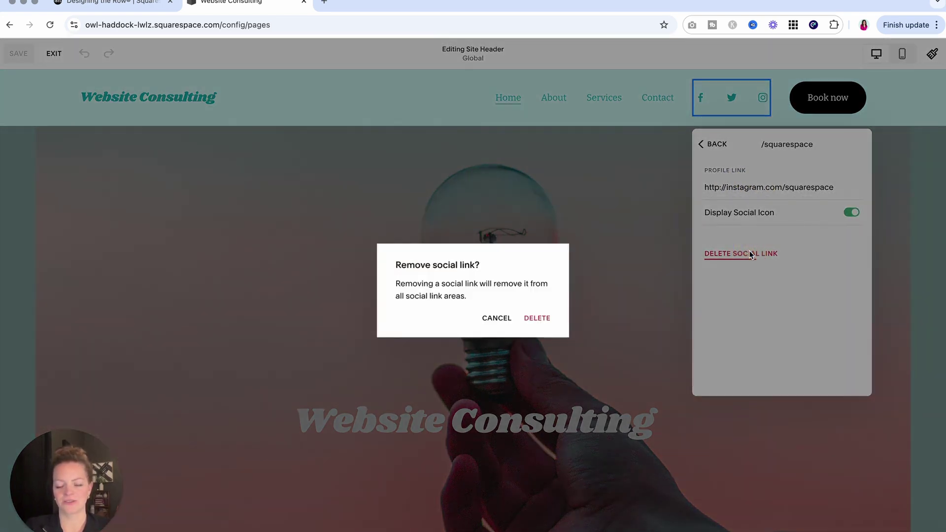
click(536, 319)
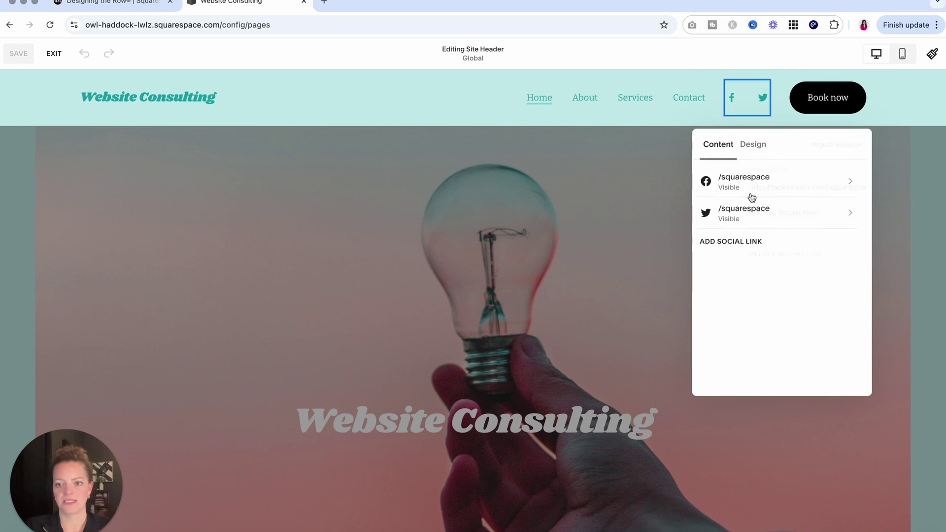
click(730, 246)
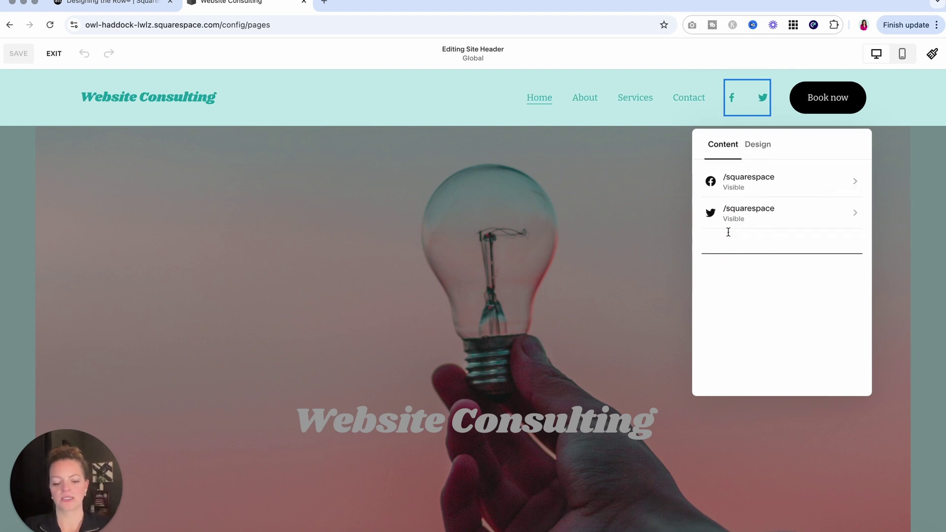
text(www.d)
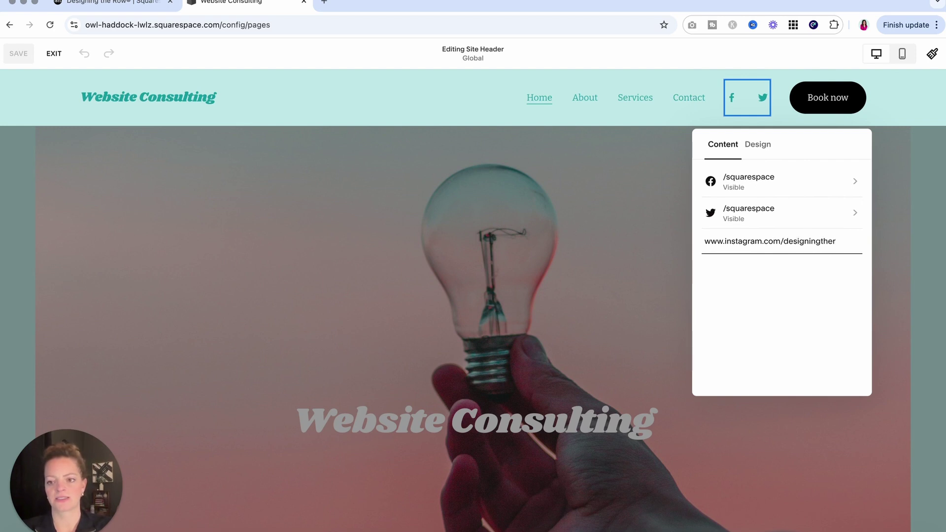
key(Return)
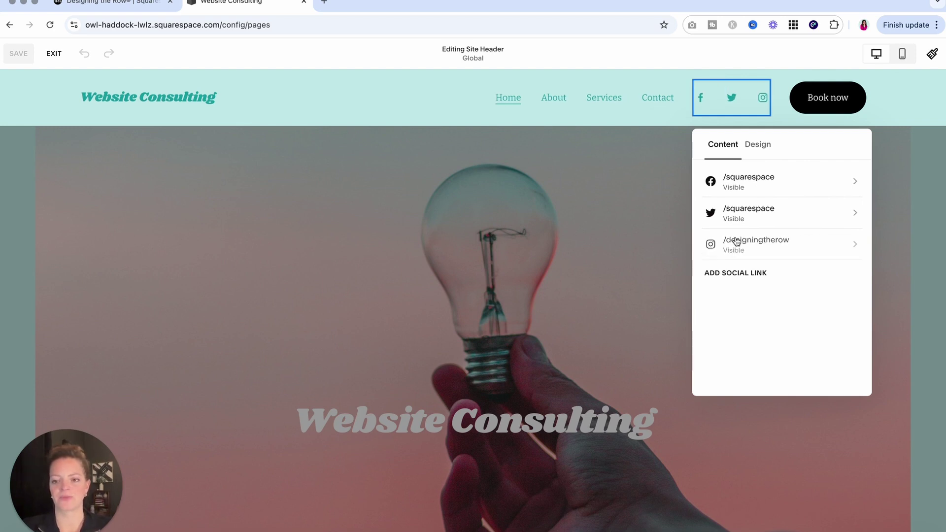
click(607, 199)
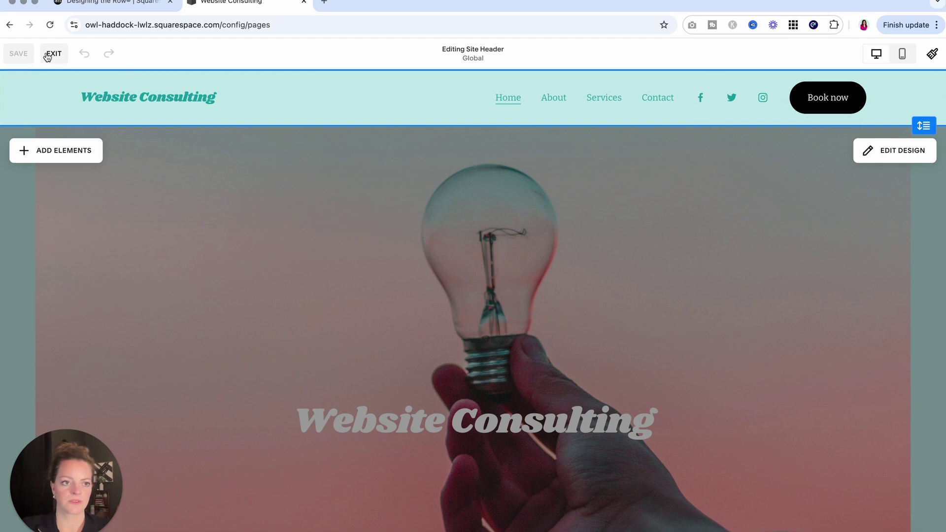
click(51, 55)
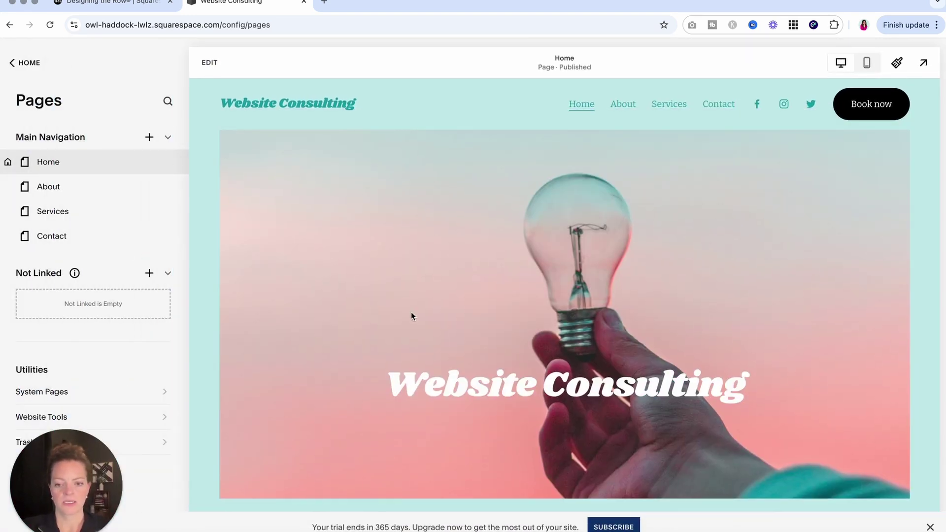
Look through the layout and content of the About, Services and Contact pages
click(83, 197)
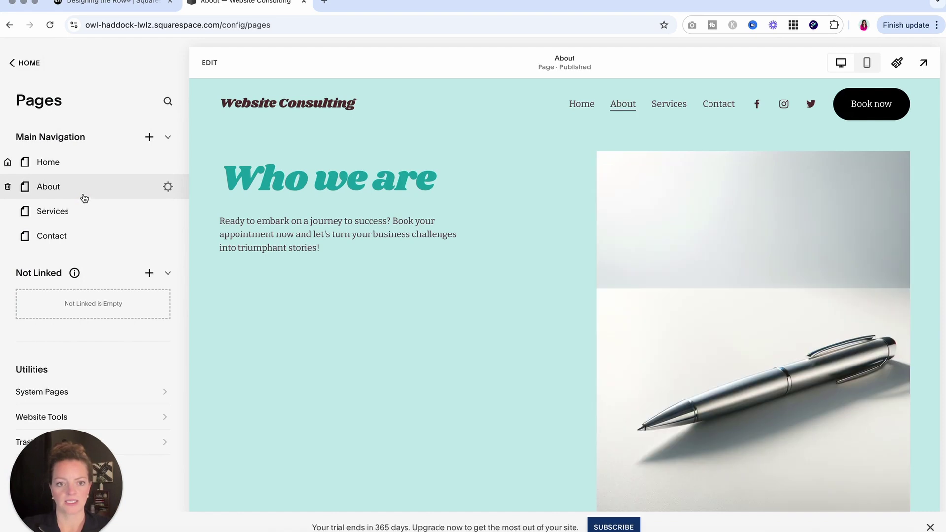
scroll(419, 294, down, 10)
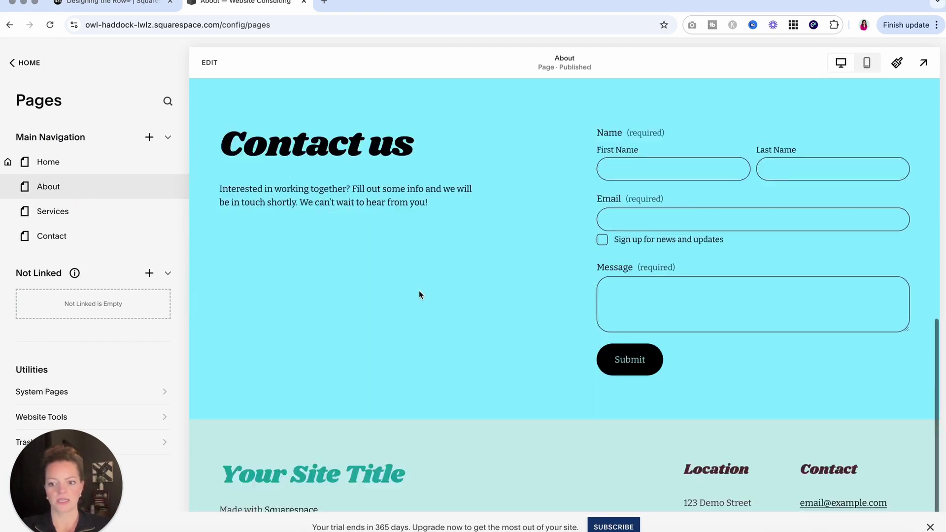
scroll(419, 290, down, 1)
scroll(418, 291, up, 10)
click(67, 218)
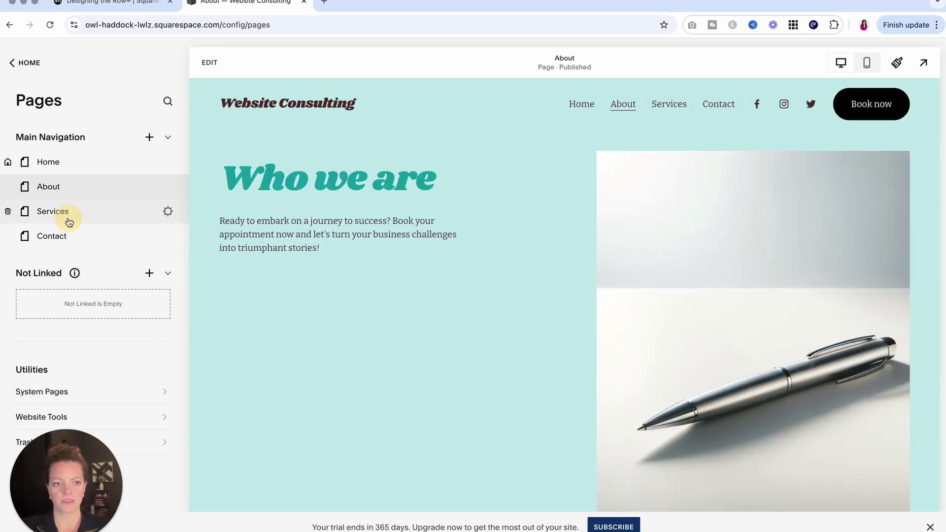
scroll(379, 311, down, 5)
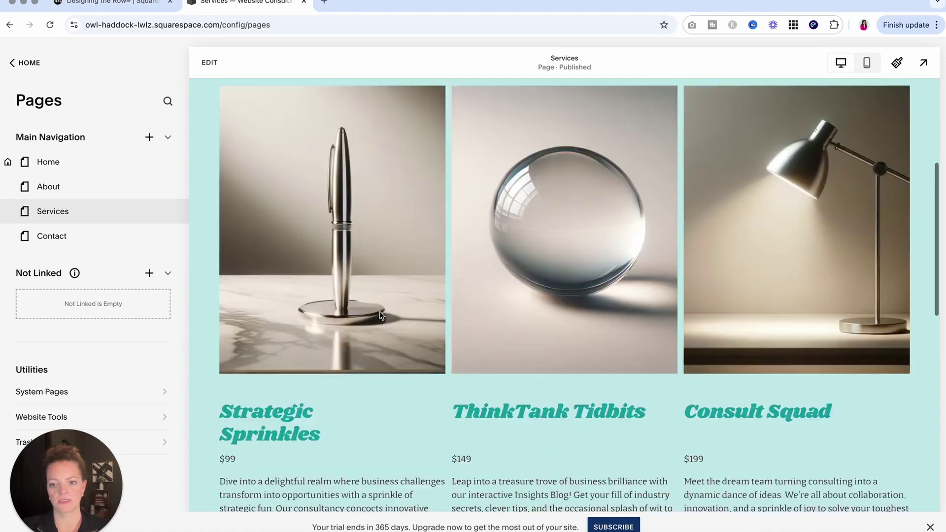
scroll(379, 312, down, 10)
click(113, 241)
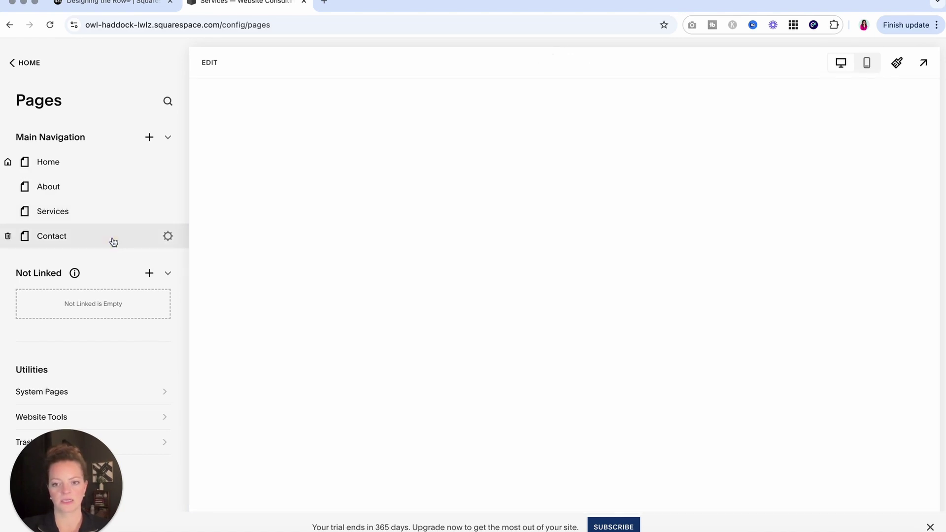
scroll(377, 248, down, 2)
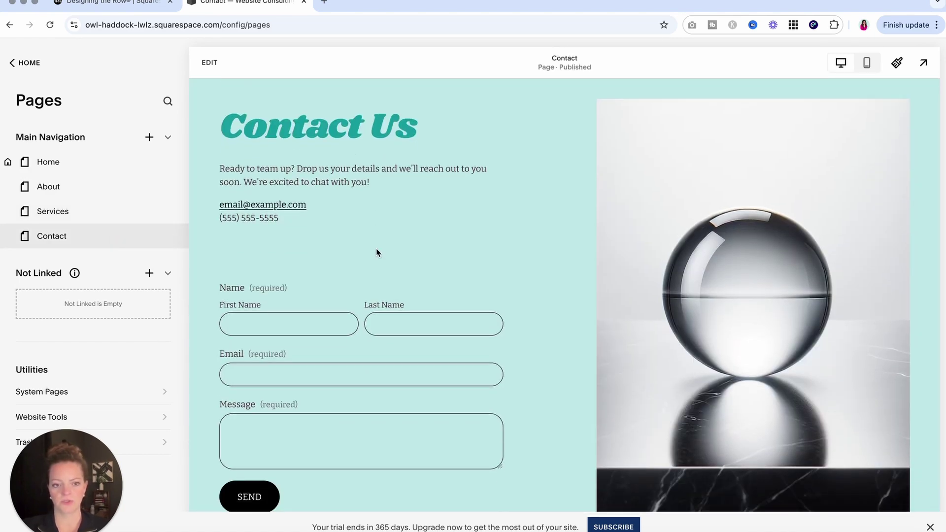
scroll(376, 248, up, 2)
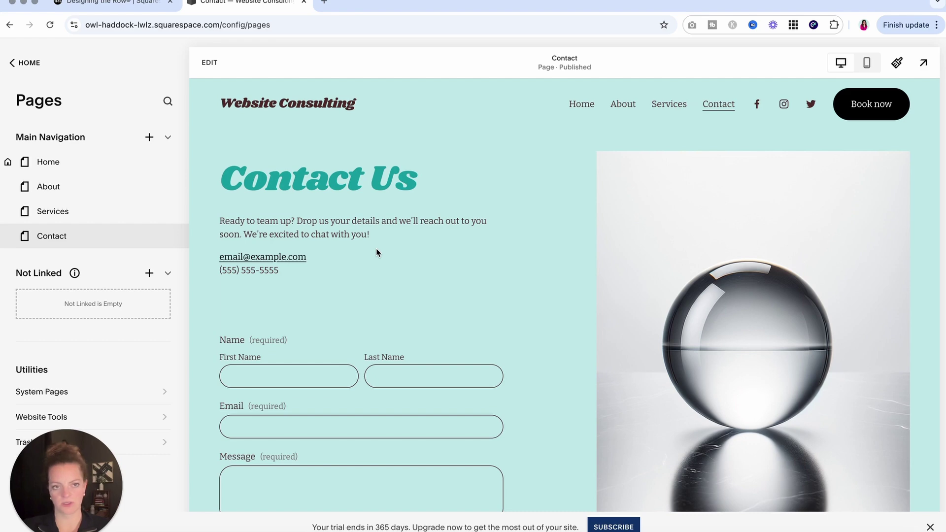
Examine the Contact page form's content settings, email notification and additional storage options, and close the form editor
click(206, 61)
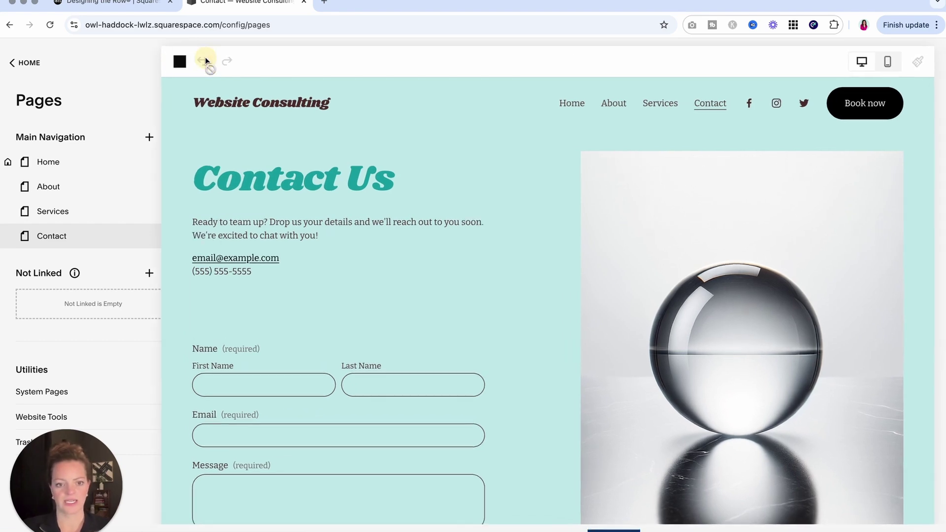
scroll(350, 232, down, 4)
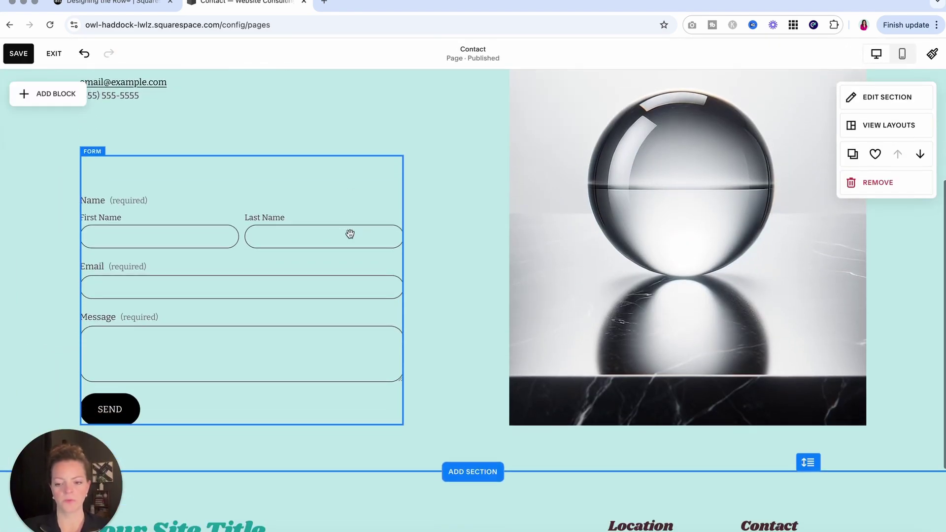
click(350, 233)
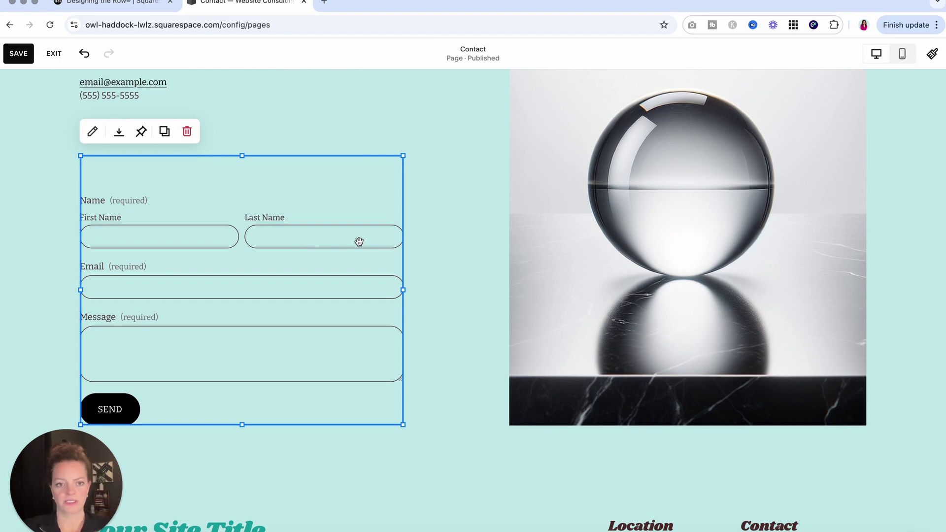
click(91, 135)
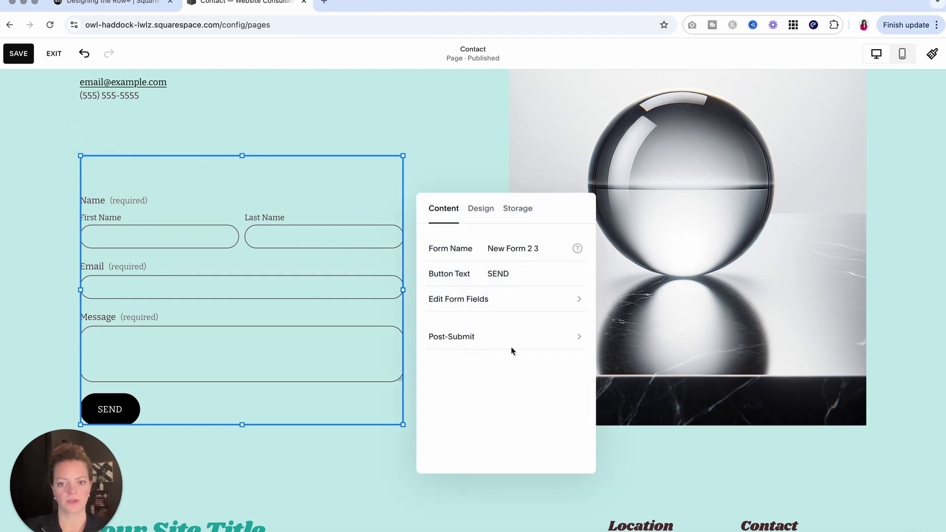
click(517, 208)
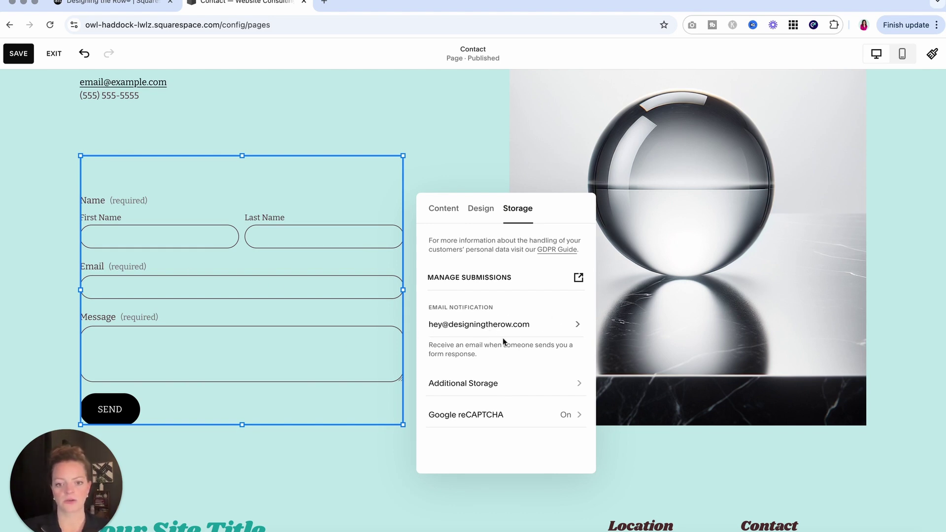
click(481, 387)
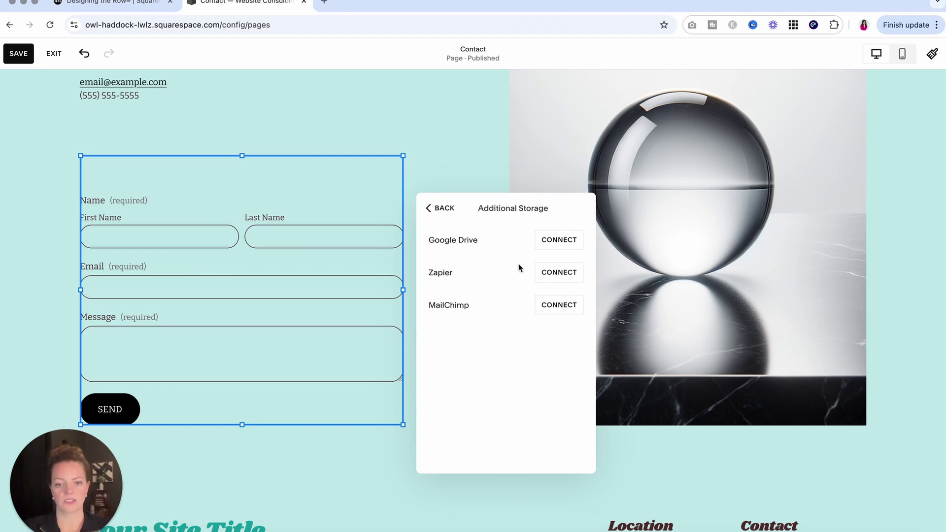
click(434, 208)
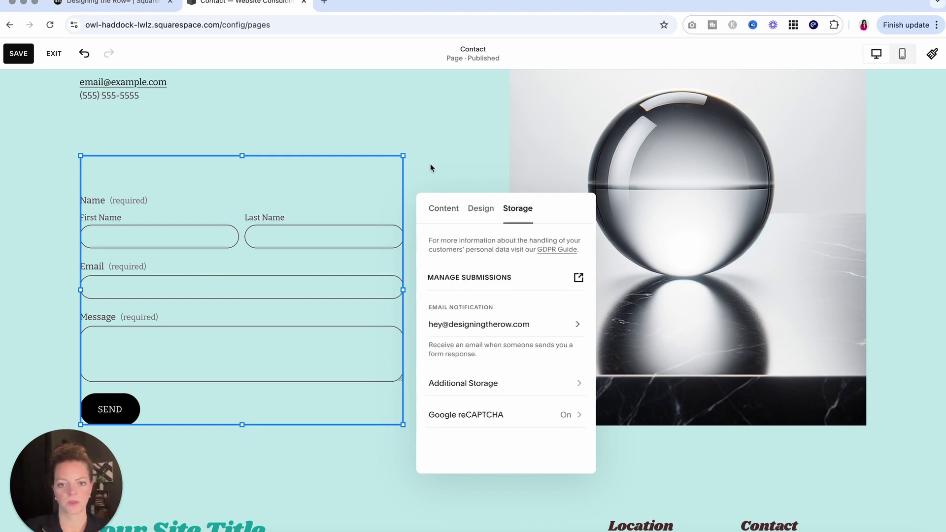
click(430, 164)
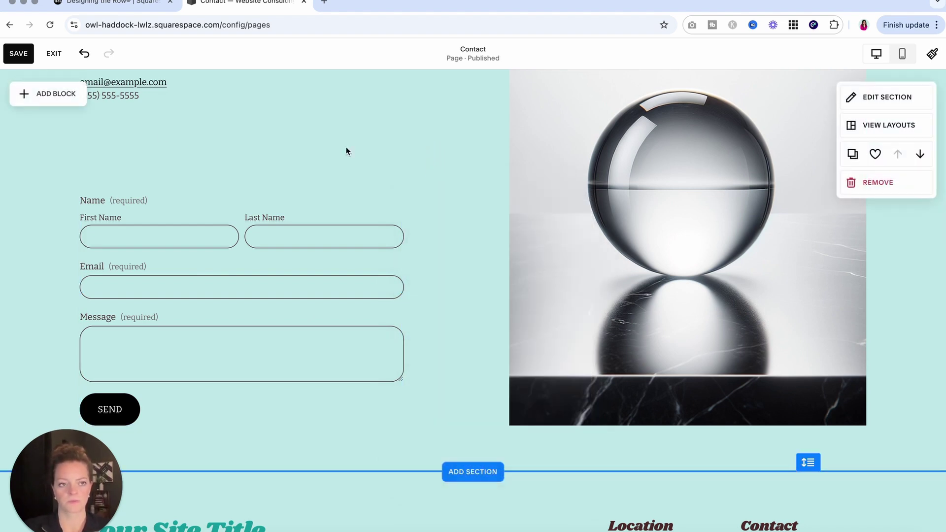
Save the Contact page, exit page editing and dismiss the invoicing promotion
click(18, 52)
click(54, 54)
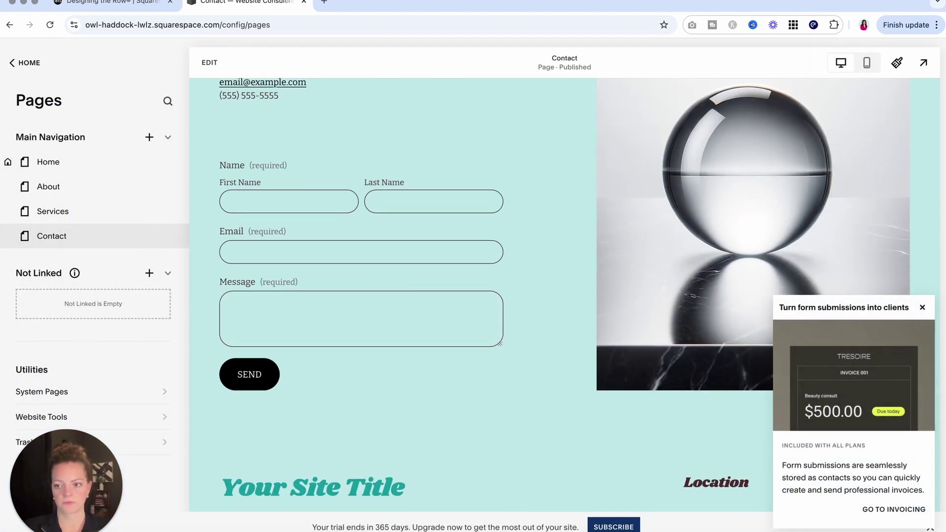
click(921, 309)
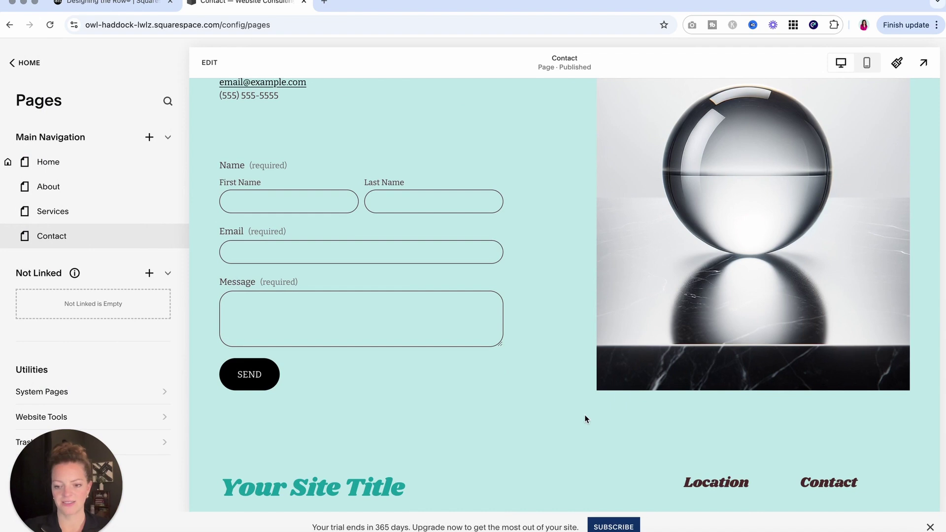
Open the site footer for editing and apply the Darkest 1 color theme to its section
scroll(584, 417, down, 2)
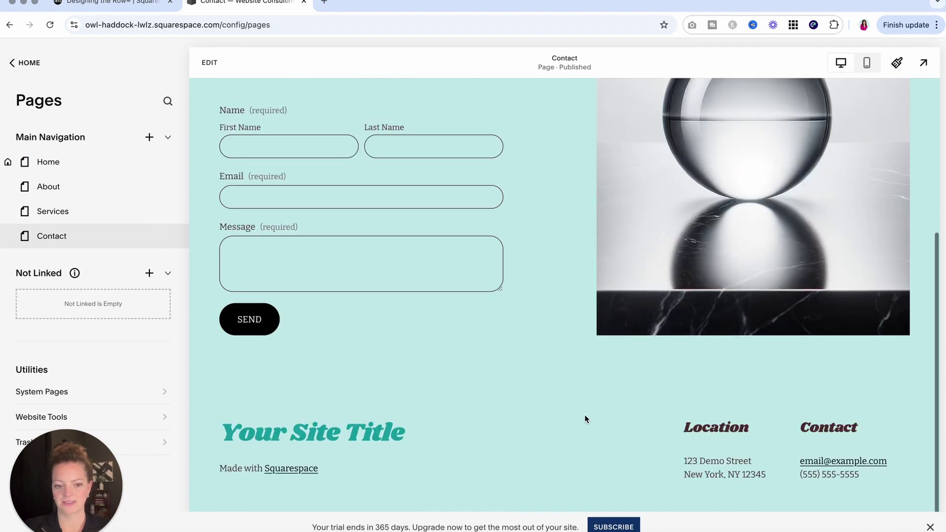
click(215, 71)
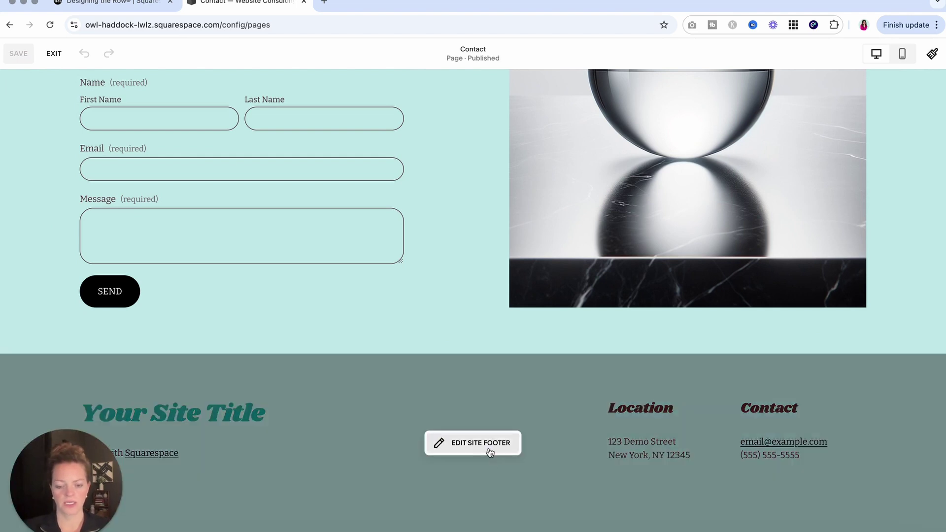
click(489, 448)
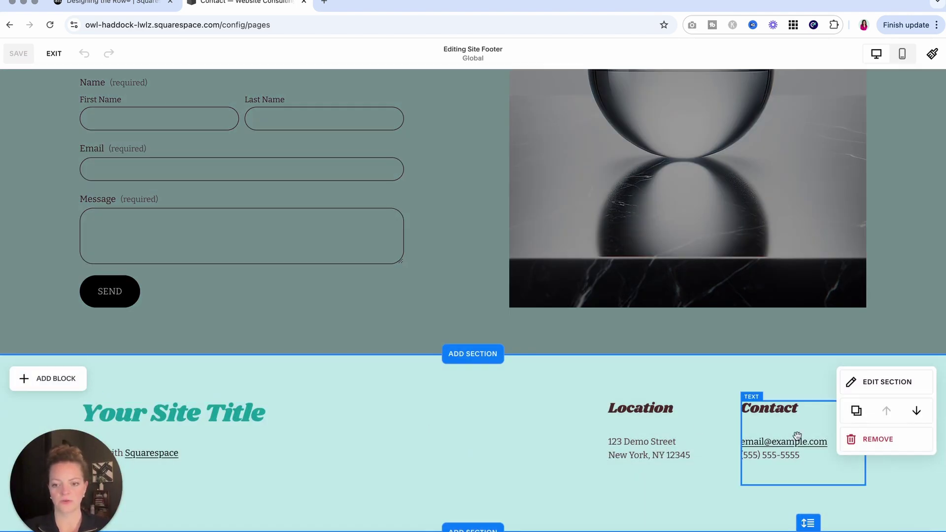
click(862, 383)
click(869, 269)
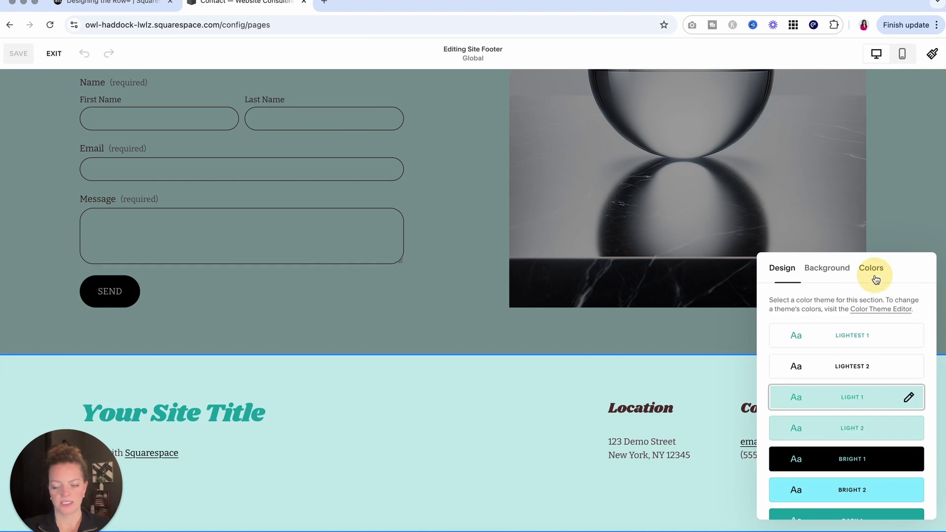
scroll(828, 428, down, 5)
click(840, 434)
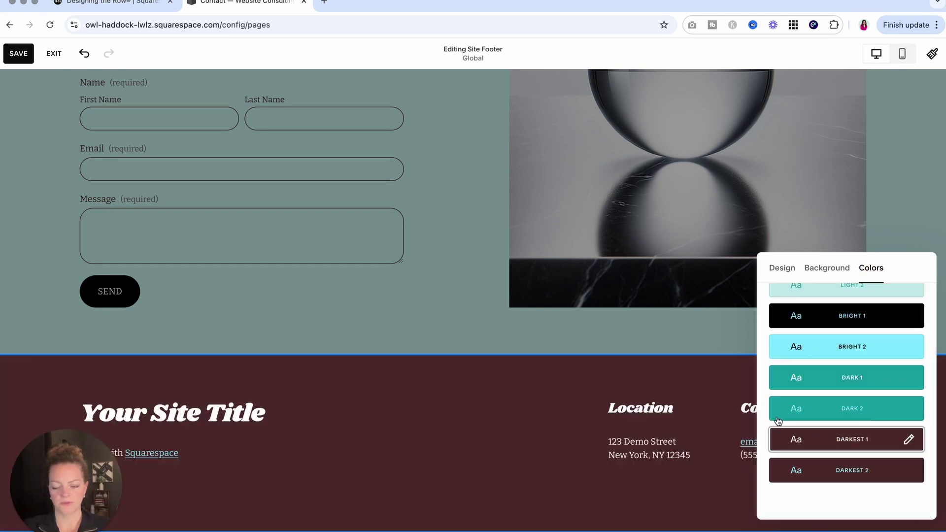
Turn on Fill Screen for the footer section, try the preset heights and set a custom height of 1
click(781, 269)
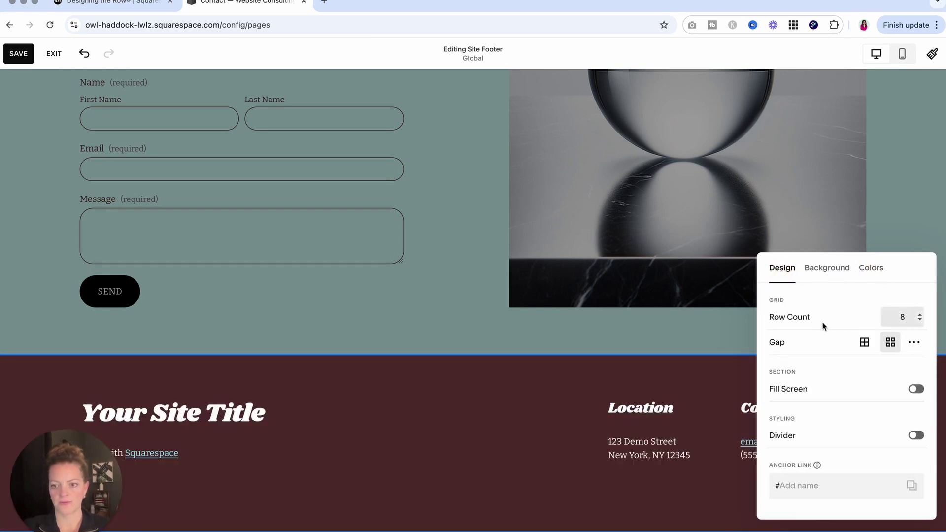
click(916, 386)
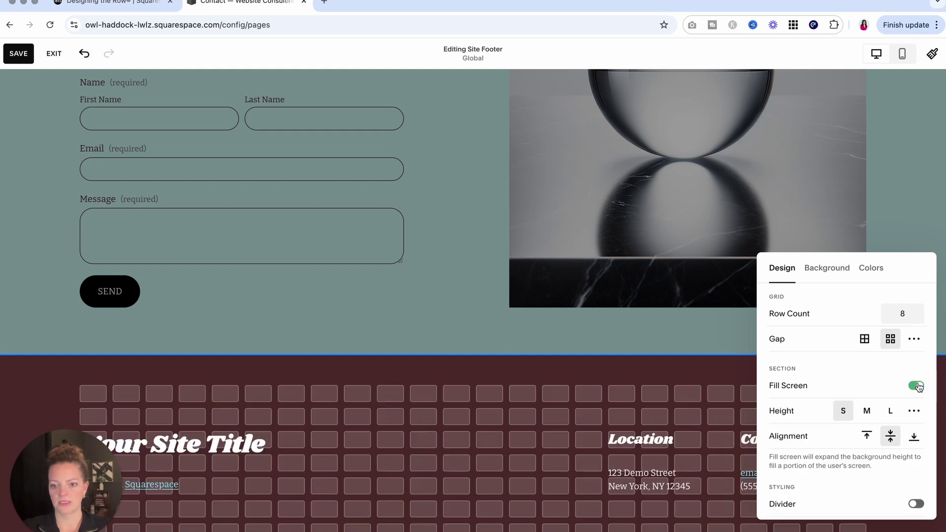
click(867, 410)
click(886, 410)
click(844, 410)
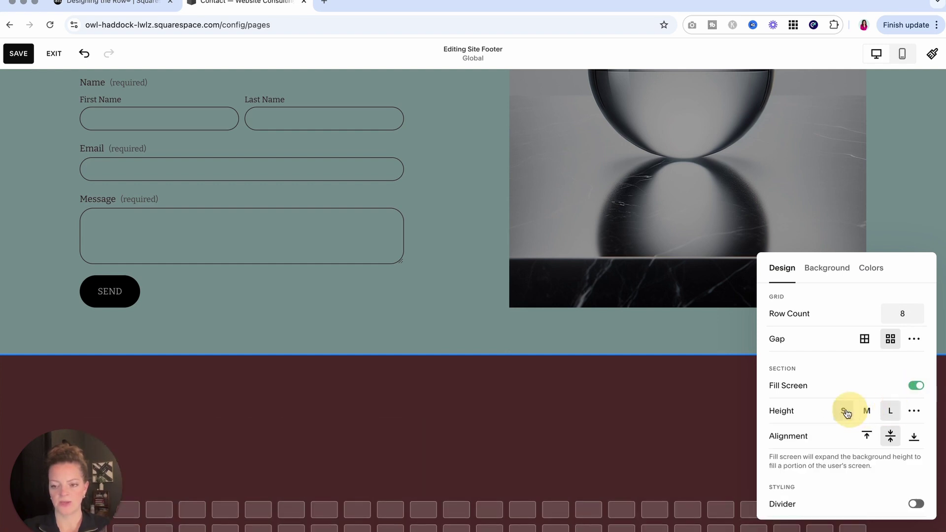
click(892, 413)
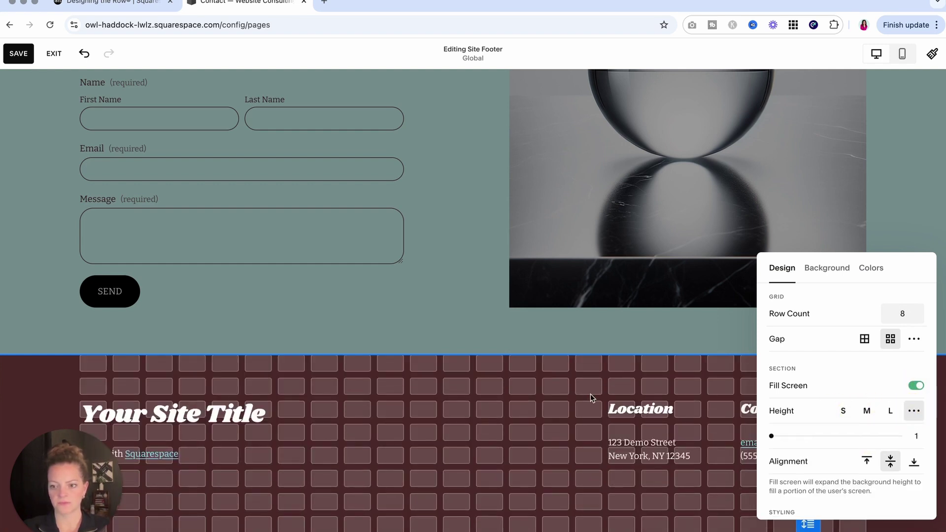
click(505, 388)
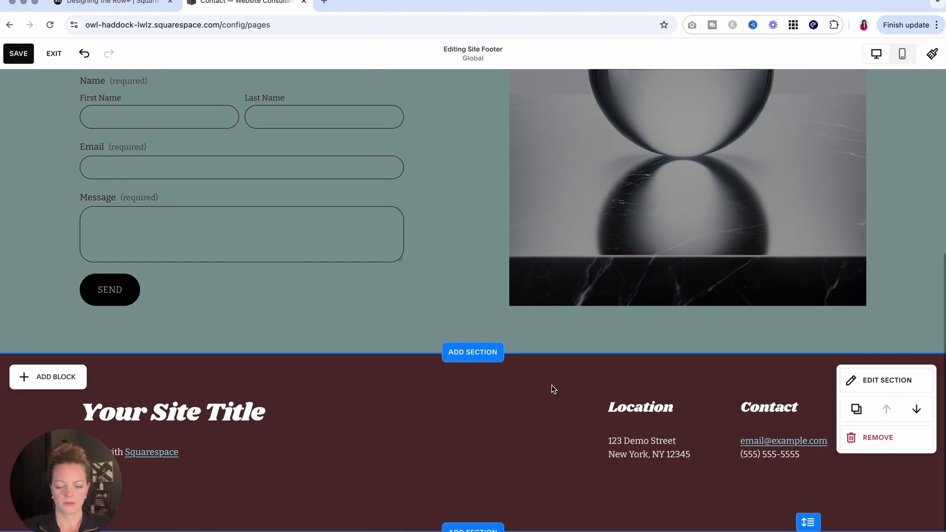
Save the site footer changes and exit editing
drag(618, 411, 643, 414)
click(569, 456)
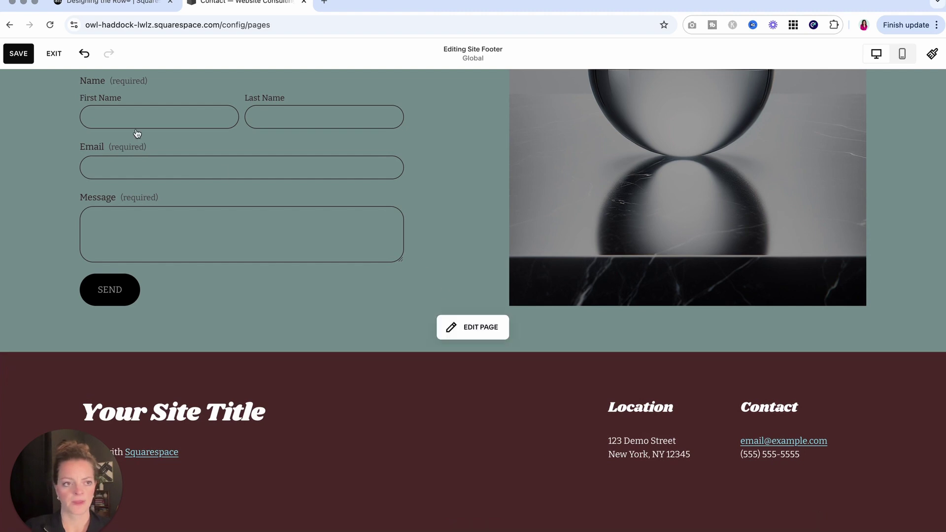
click(18, 54)
click(49, 55)
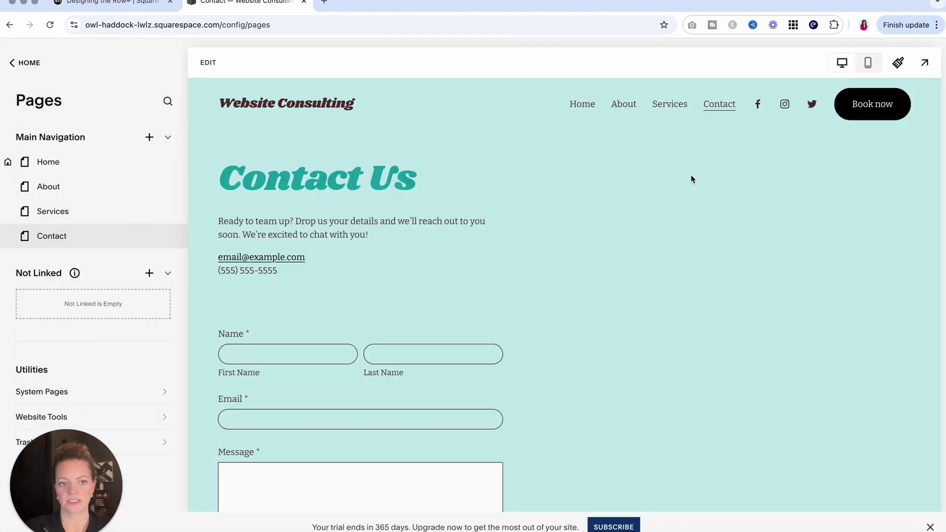
Preview the Home page full screen, look through all its sections including the footer, and close the preview
click(48, 163)
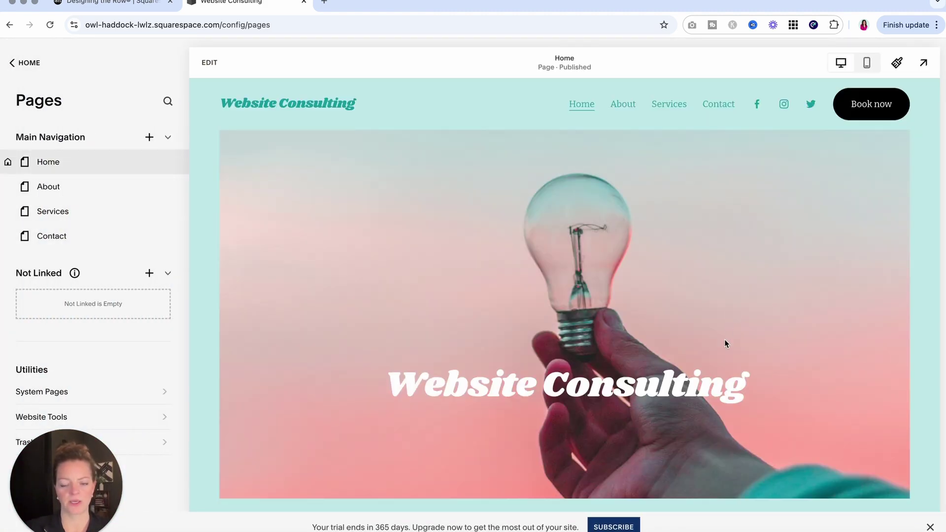
scroll(724, 343, down, 2)
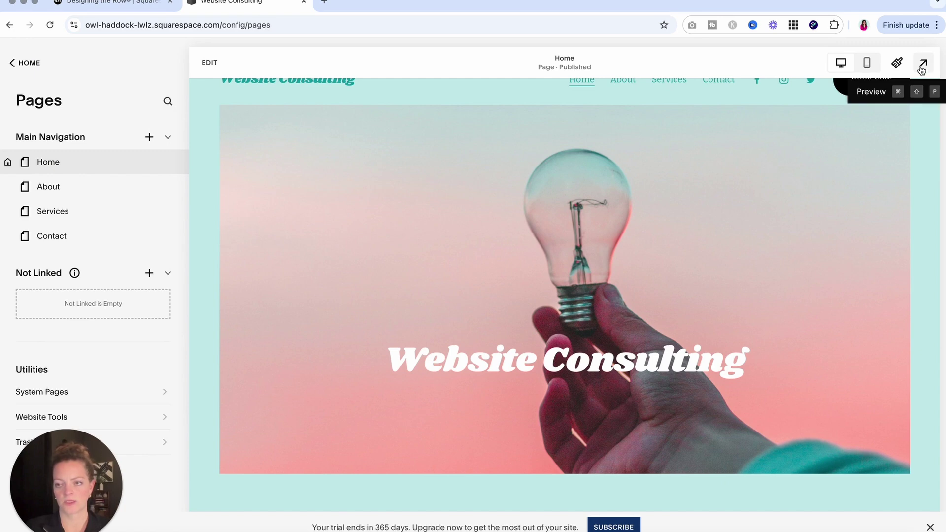
click(921, 67)
scroll(781, 366, up, 1)
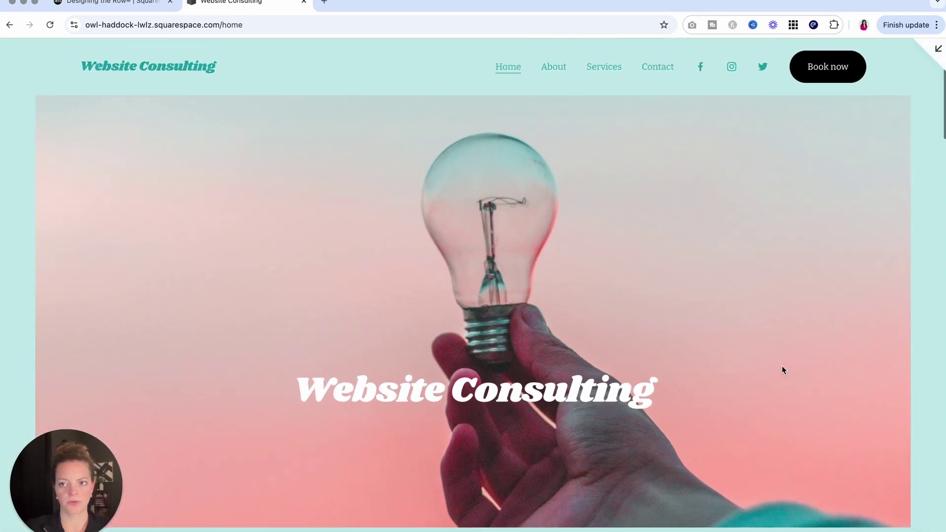
scroll(782, 366, down, 10)
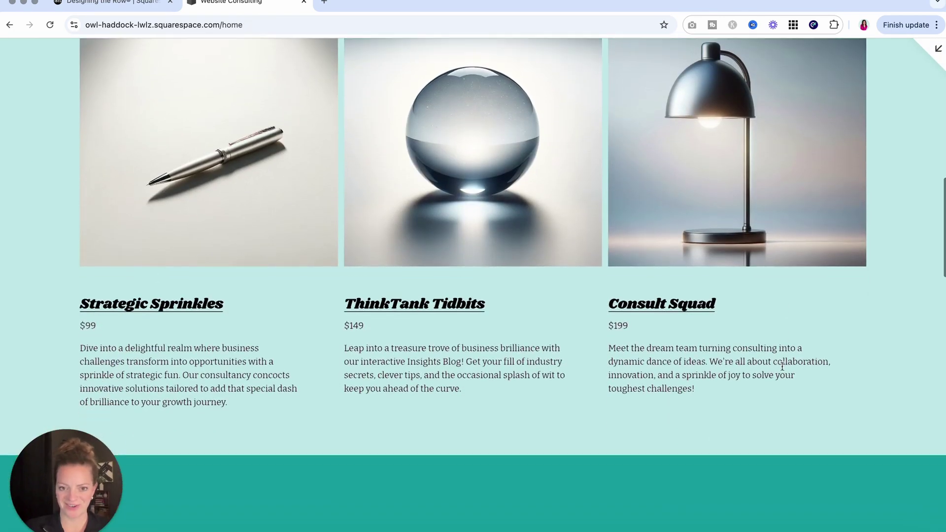
scroll(782, 366, down, 12)
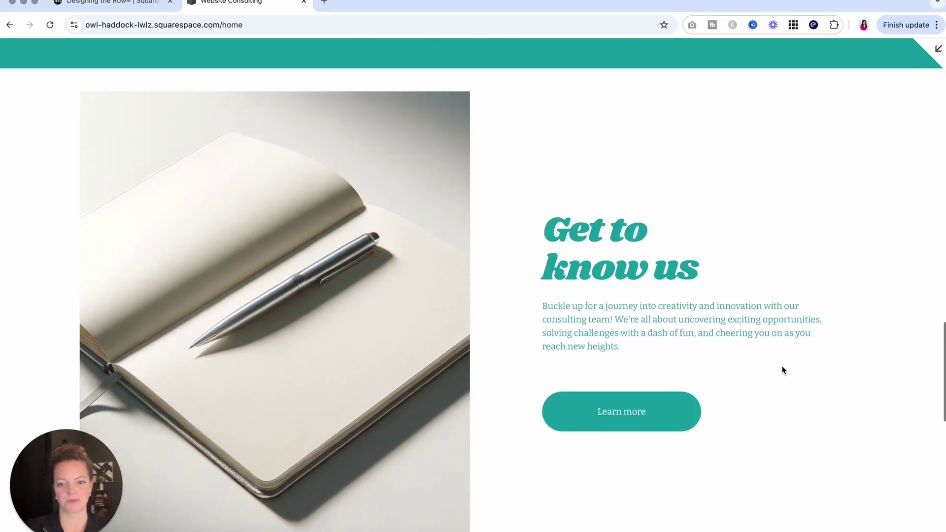
scroll(781, 370, down, 12)
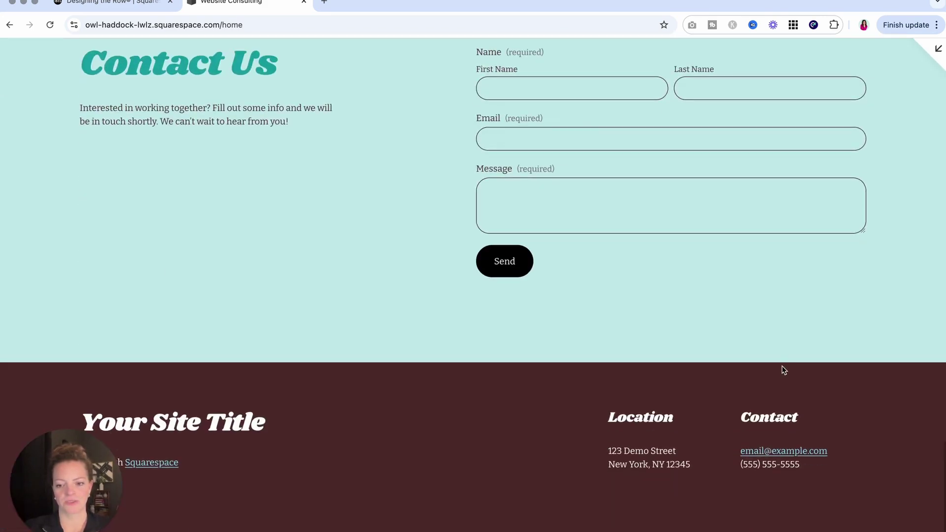
scroll(804, 286, up, 15)
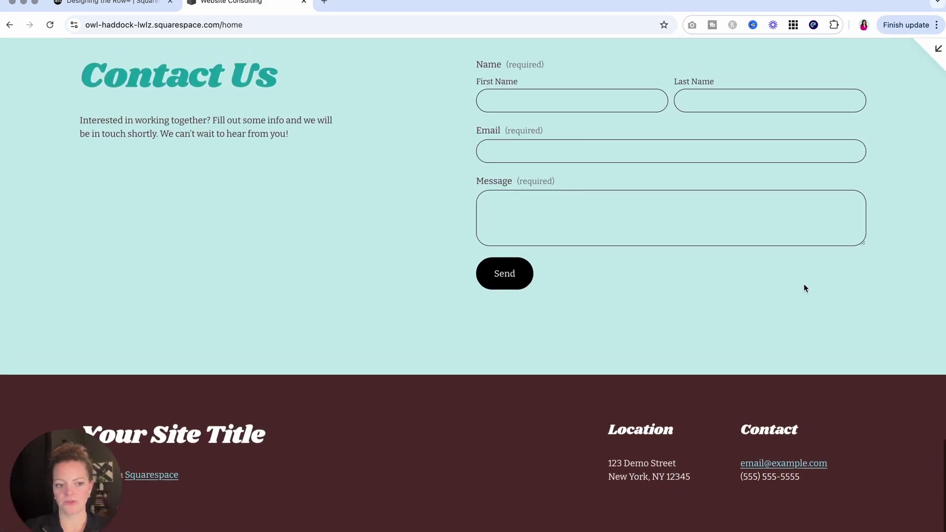
scroll(804, 286, up, 10)
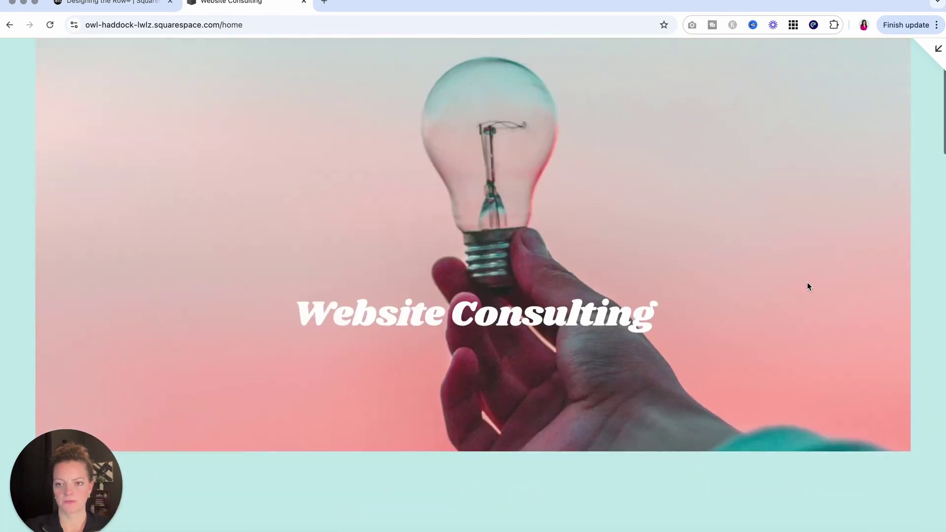
click(937, 49)
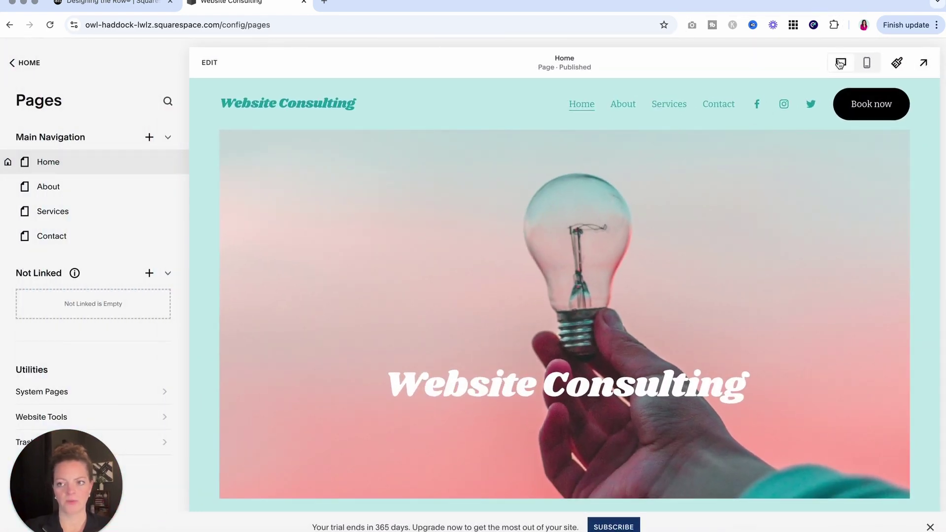
Look through the mobile version of the Home page from the first section to the footer
click(866, 64)
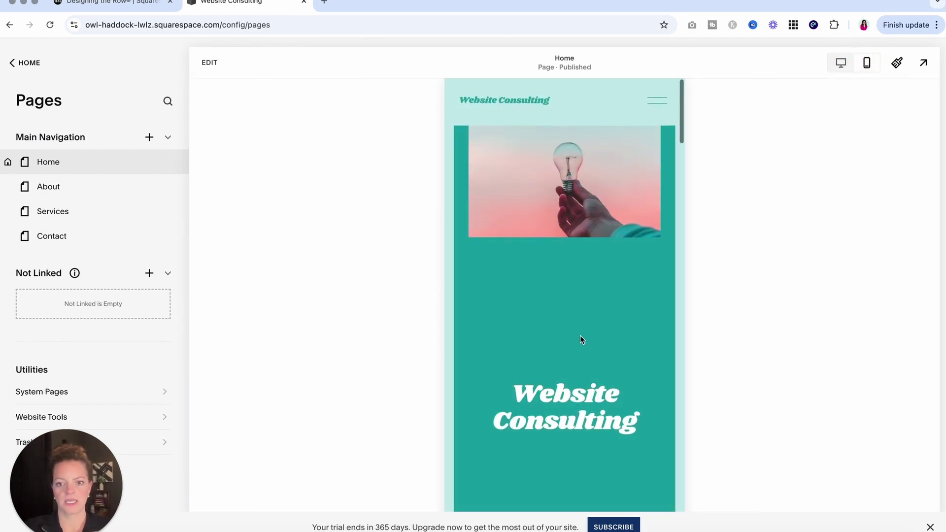
scroll(580, 339, down, 10)
scroll(581, 340, down, 15)
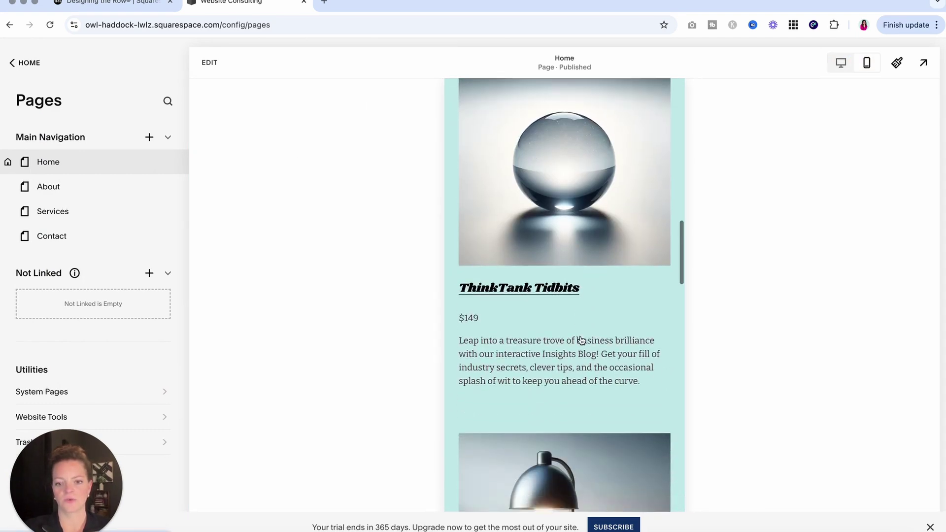
scroll(580, 336, down, 15)
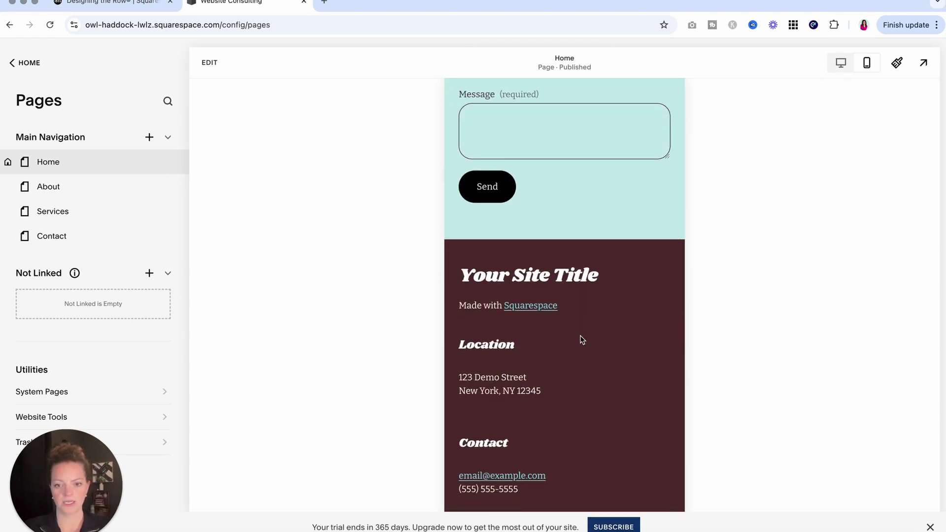
scroll(582, 340, up, 20)
scroll(581, 336, up, 5)
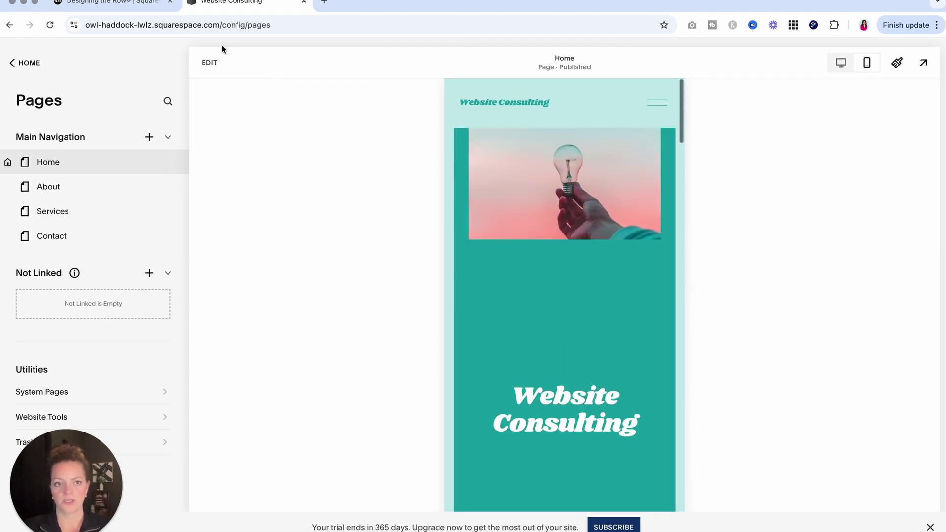
Edit the Home page's mobile layout and move the Website Consulting title directly beneath the light bulb image
click(207, 63)
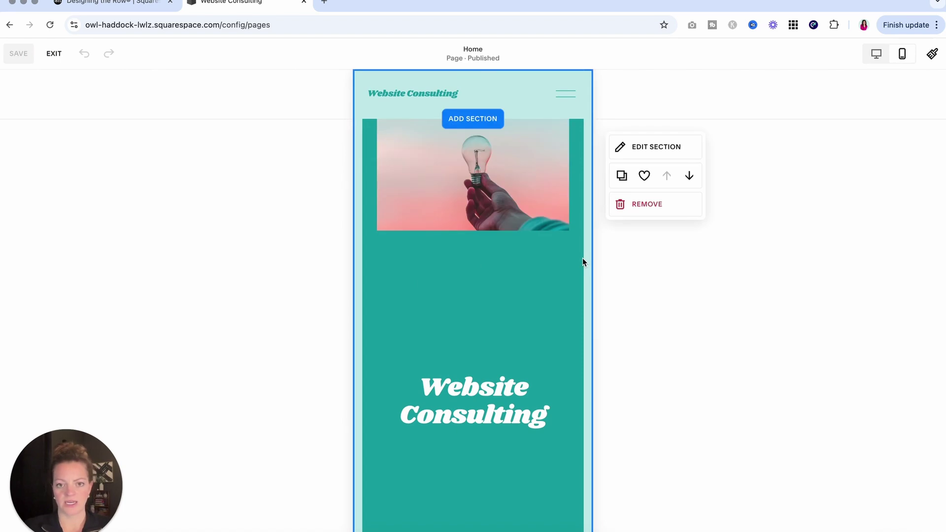
scroll(490, 277, down, 5)
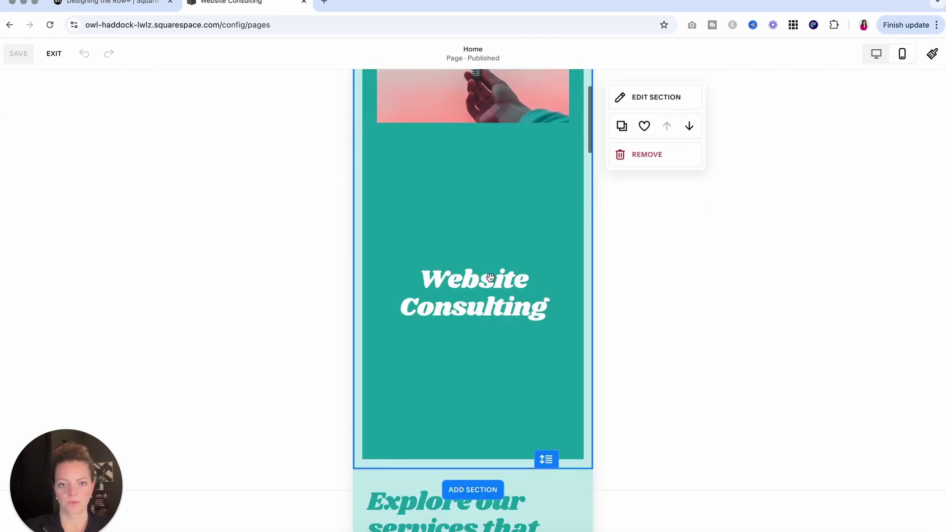
scroll(490, 277, up, 1)
drag(552, 358, 549, 243)
scroll(549, 246, up, 3)
drag(503, 362, 508, 226)
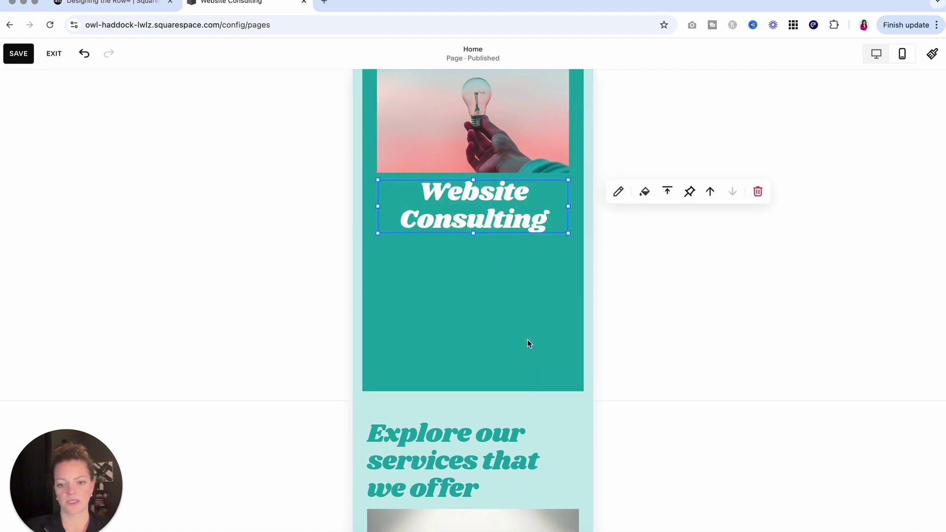
Shorten the first section of the mobile layout so it ends just beneath the Website Consulting title
click(527, 341)
drag(545, 390, 561, 253)
scroll(555, 218, up, 2)
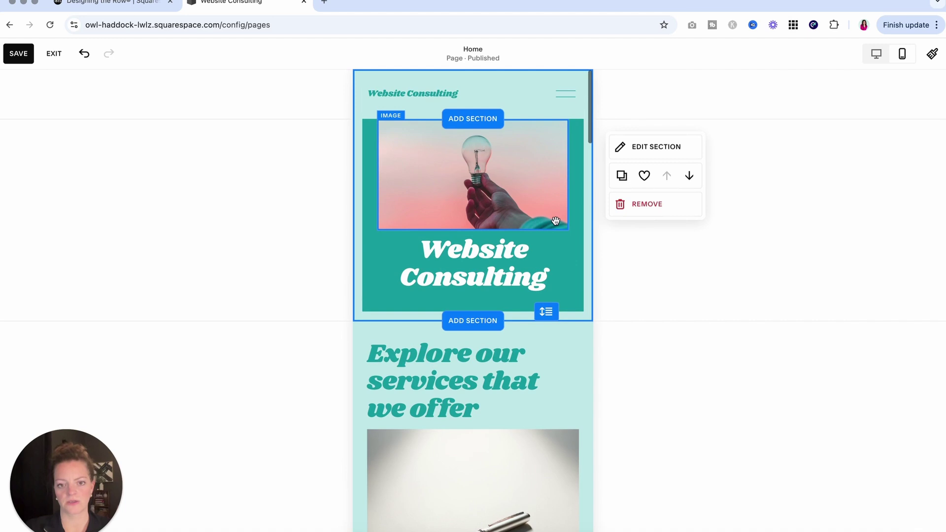
Widen the light bulb image on both sides so it spans the full width of its mobile section
click(404, 203)
drag(377, 229, 361, 230)
drag(569, 230, 581, 232)
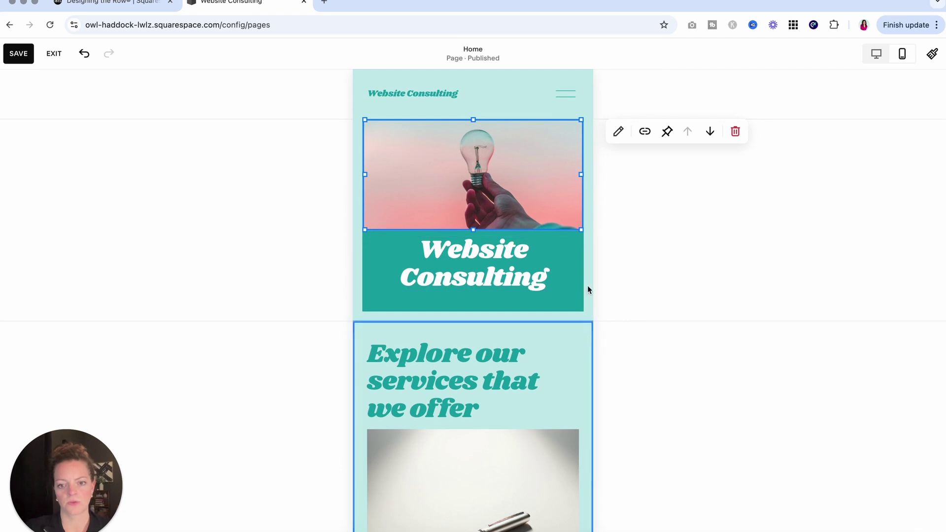
click(572, 282)
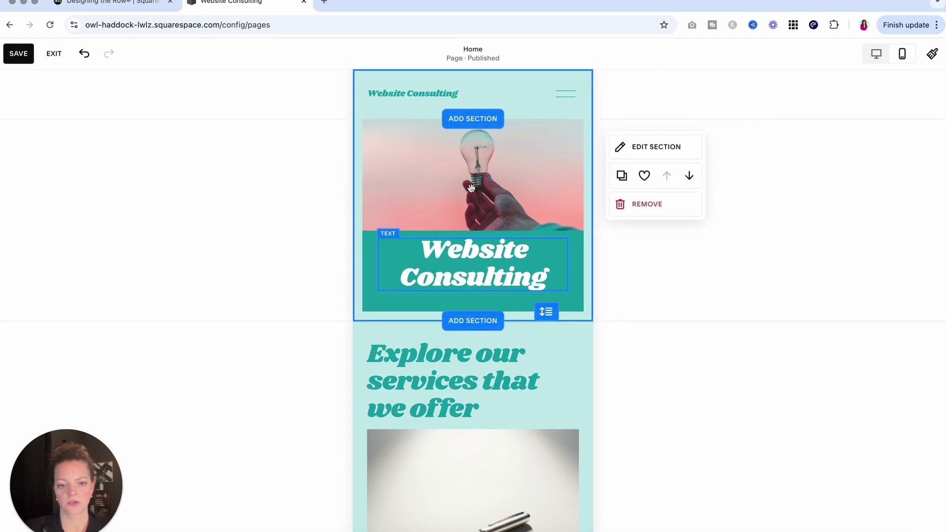
Save the Home page, exit editing and check the first section in the desktop view
click(20, 58)
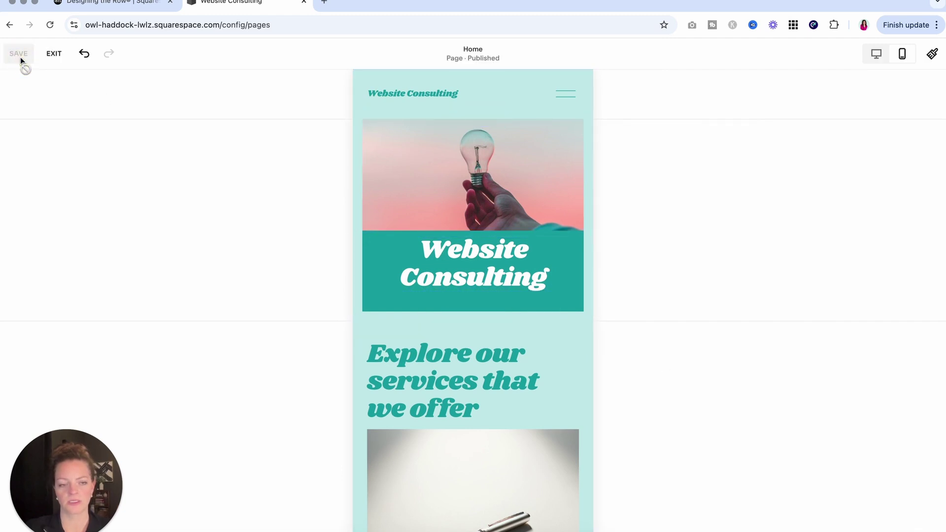
click(54, 55)
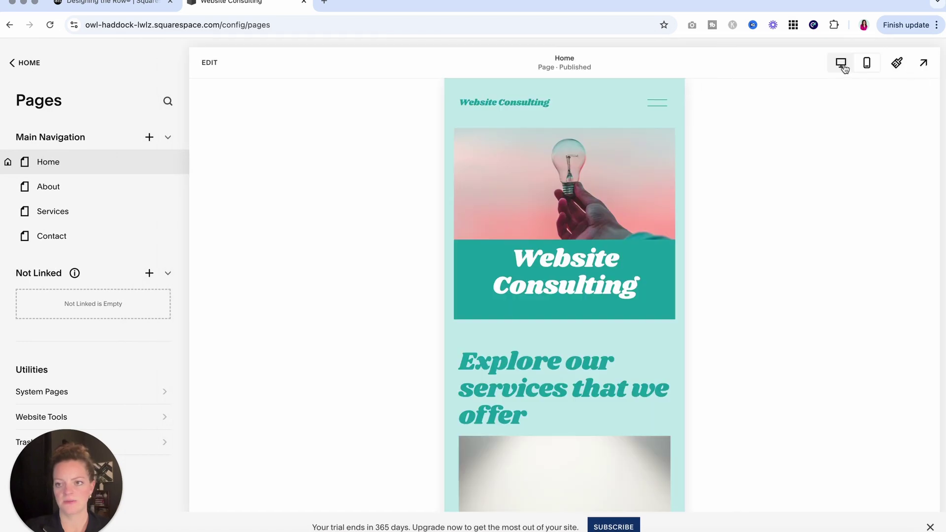
click(841, 63)
scroll(318, 323, down, 3)
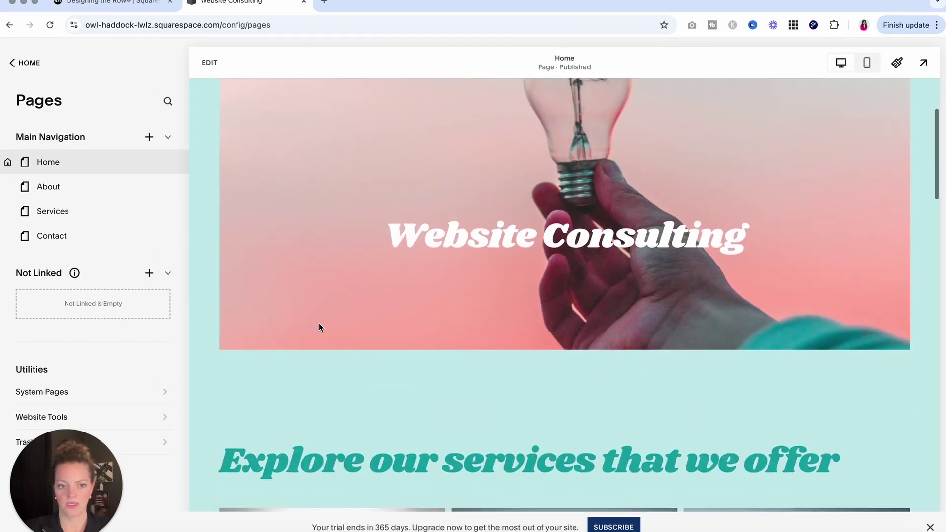
scroll(318, 323, up, 3)
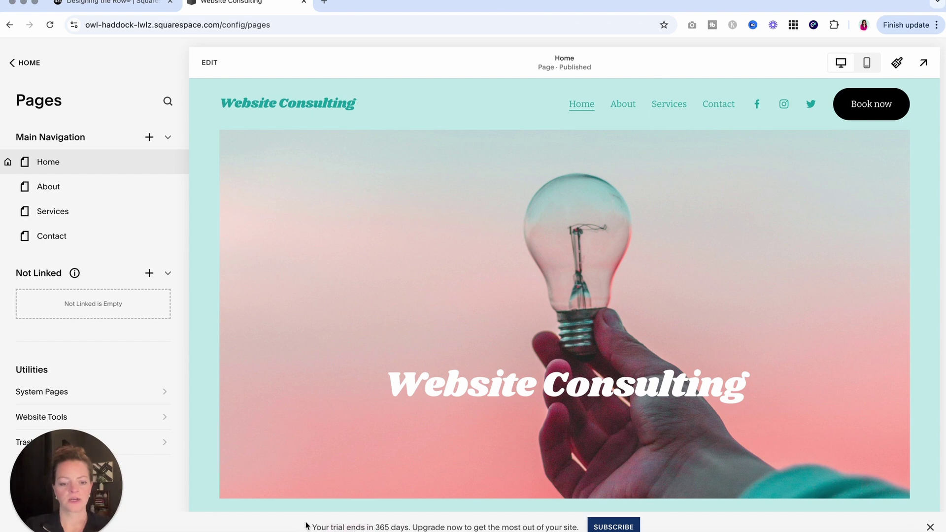
Review the Squarespace subscription plans and their features from the trial notice, and close the plan selection without choosing one
drag(309, 525, 418, 527)
click(418, 527)
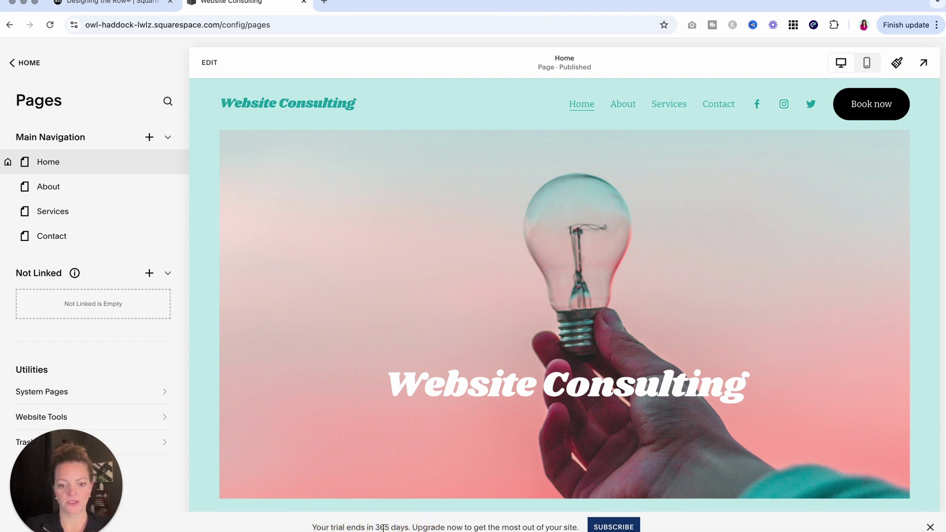
drag(300, 528, 399, 527)
click(390, 526)
click(608, 527)
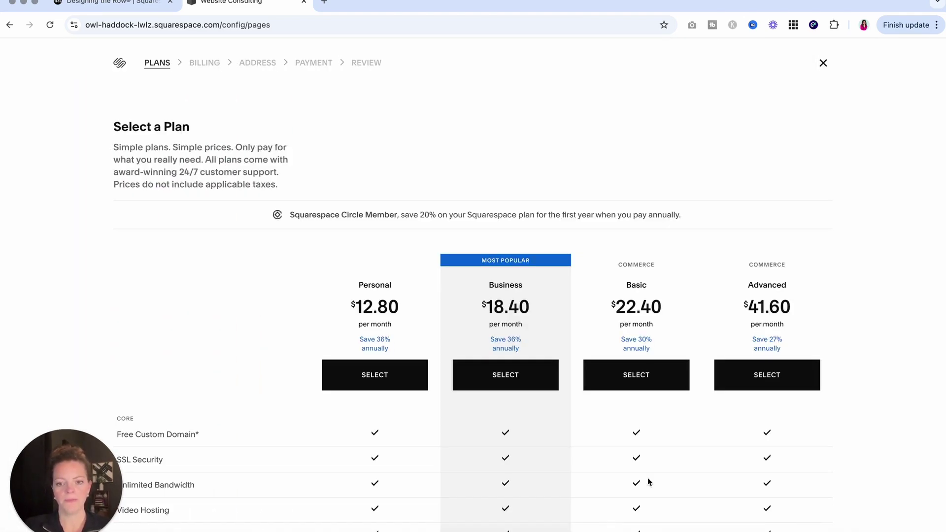
scroll(877, 382, down, 2)
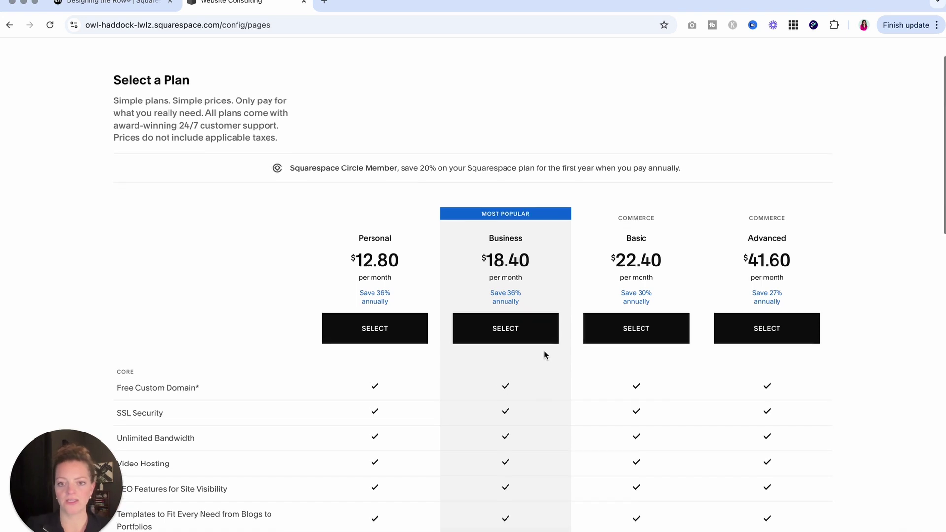
scroll(544, 350, up, 2)
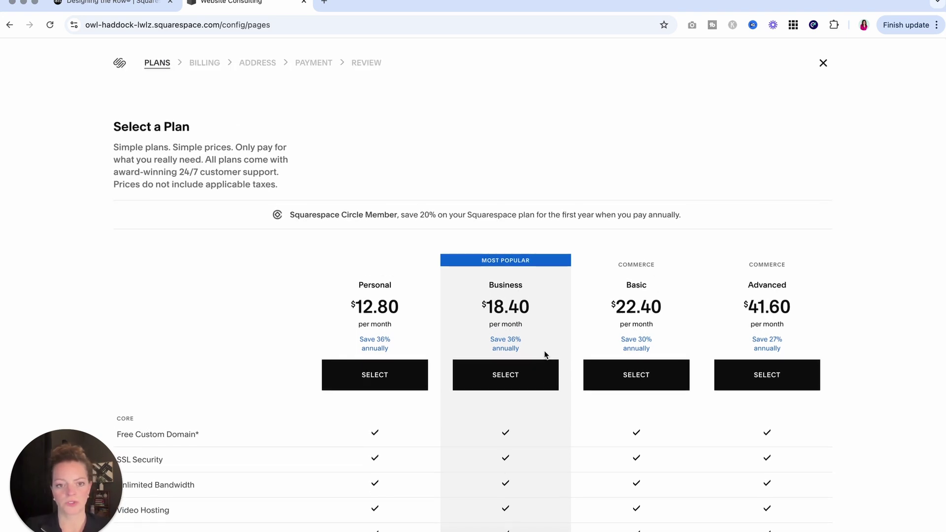
click(822, 64)
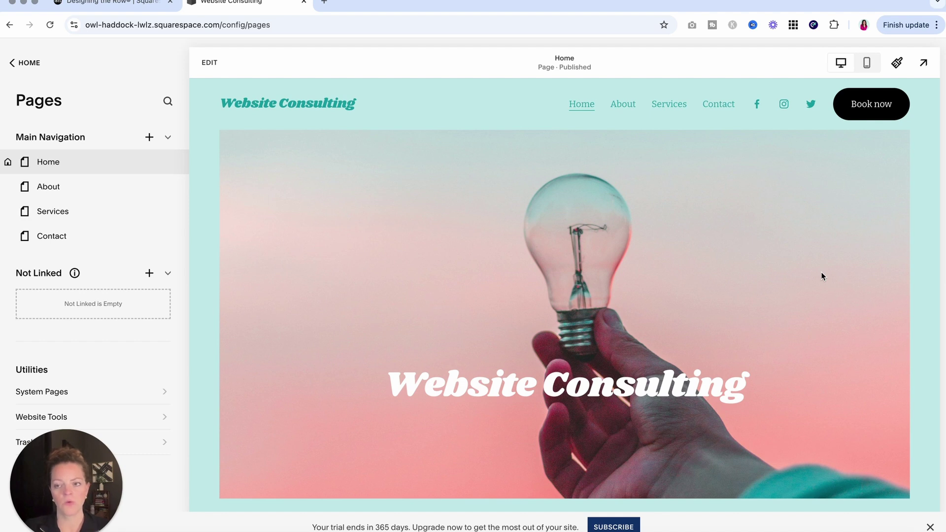
Preview the Home page full screen, check its web address and return to the Pages view
click(923, 63)
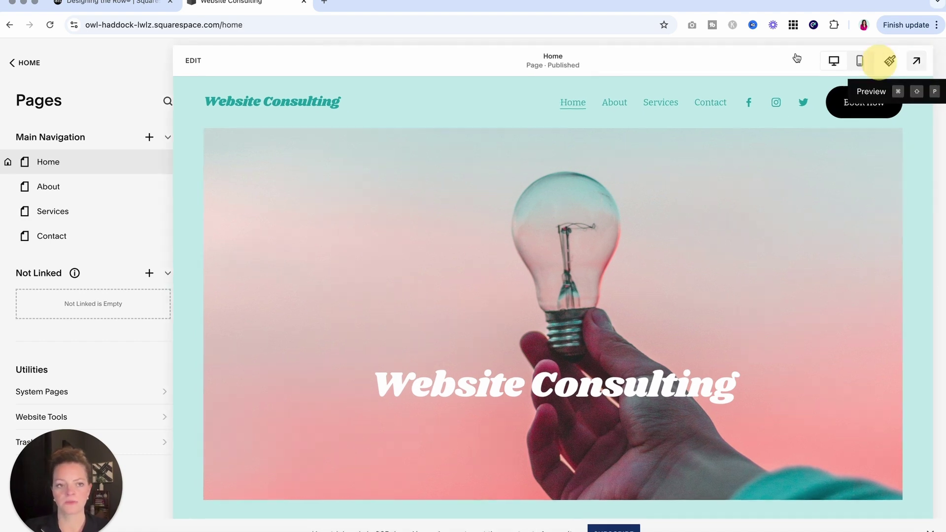
drag(85, 25, 254, 21)
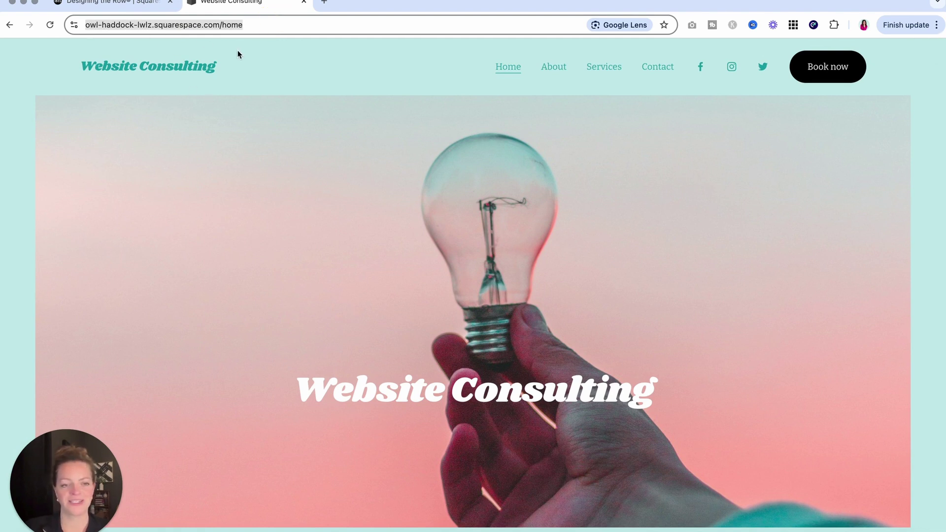
key(Escape)
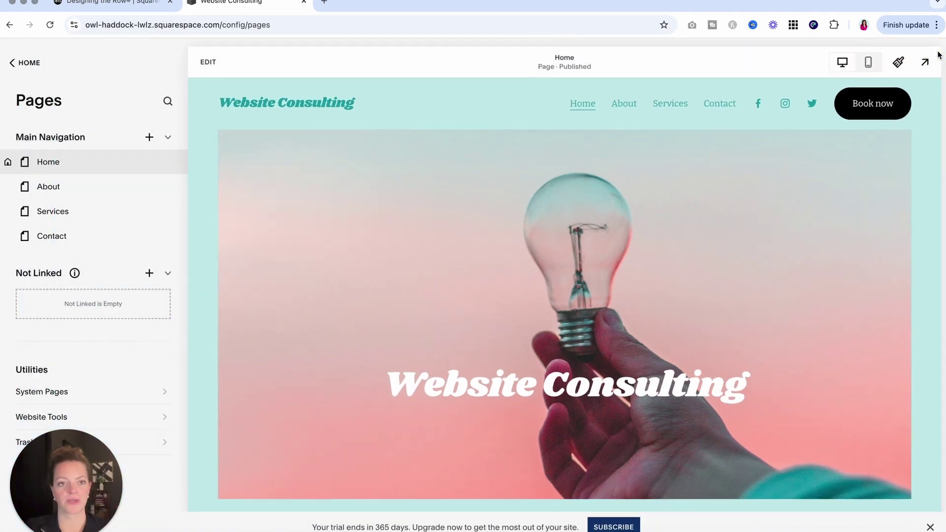
Go back to the main site dashboard and open the Domains section of the site's Domains & Email settings
scroll(119, 279, down, 1)
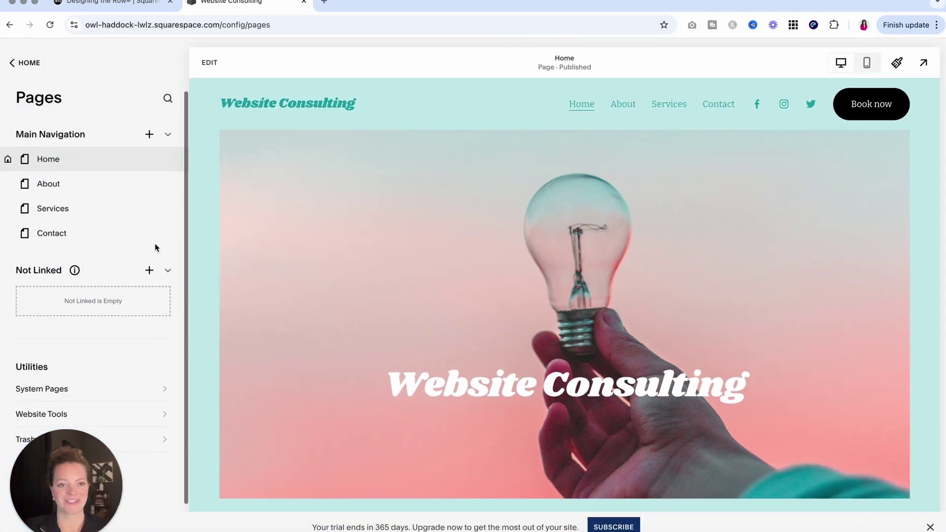
click(27, 62)
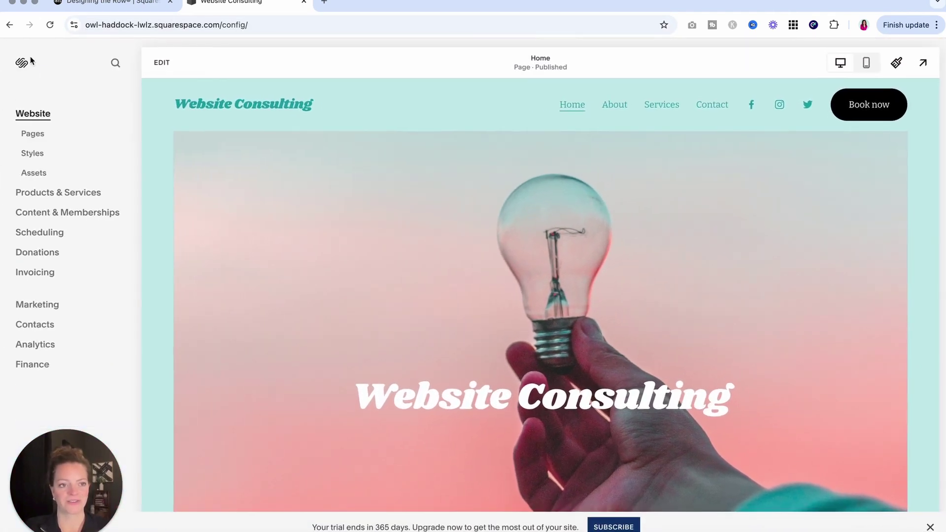
drag(66, 472, 131, 386)
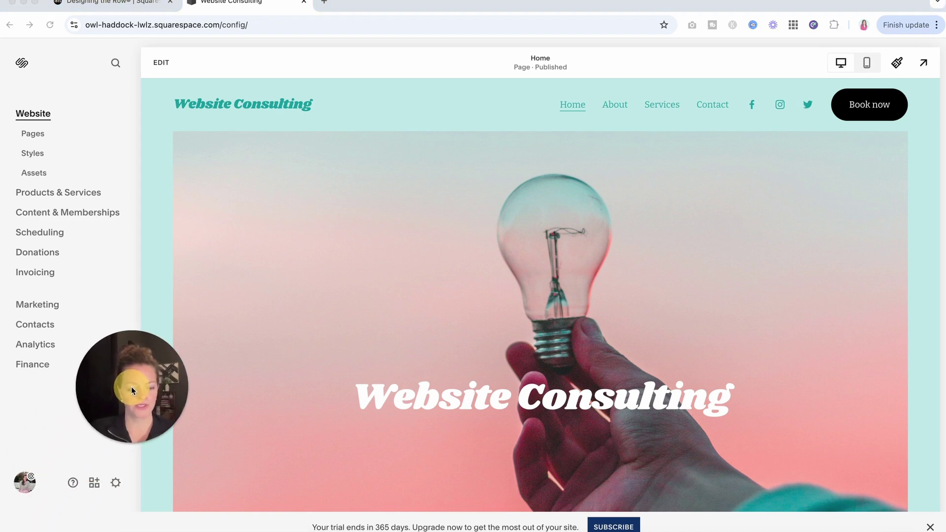
click(116, 483)
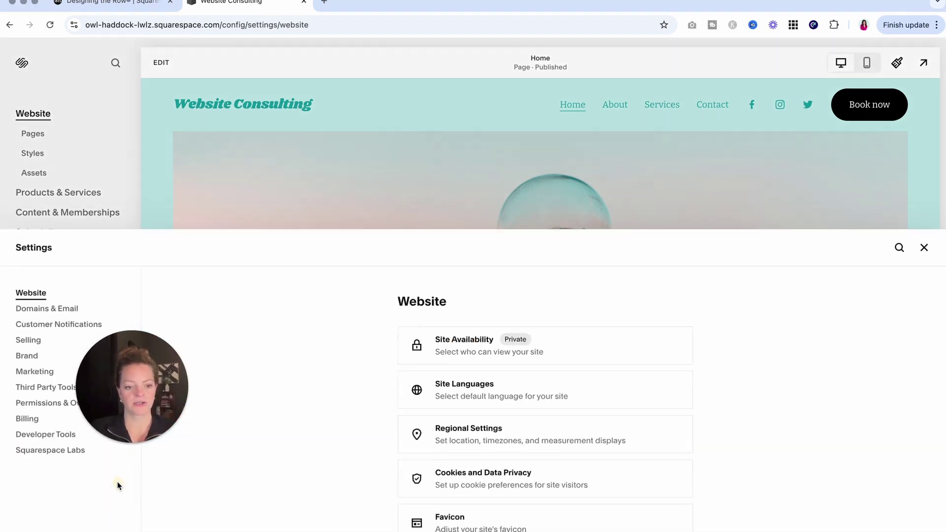
click(45, 136)
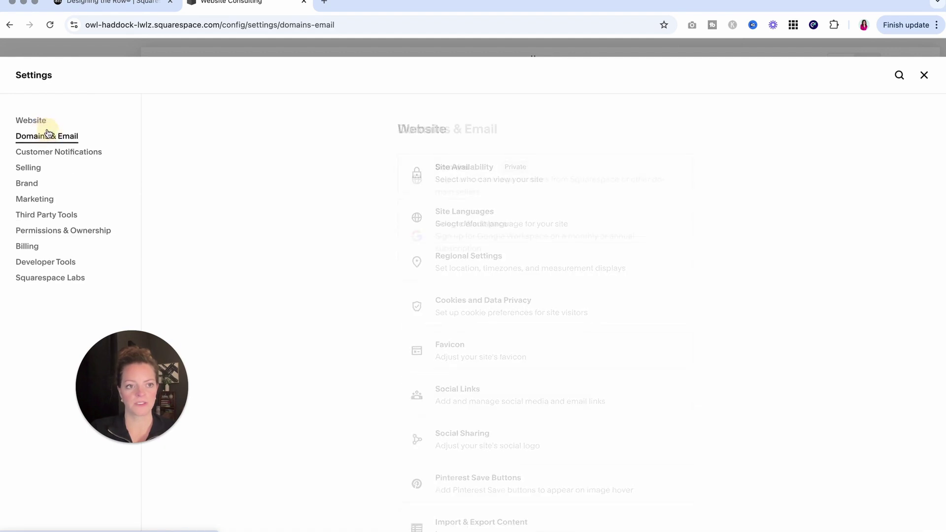
click(445, 188)
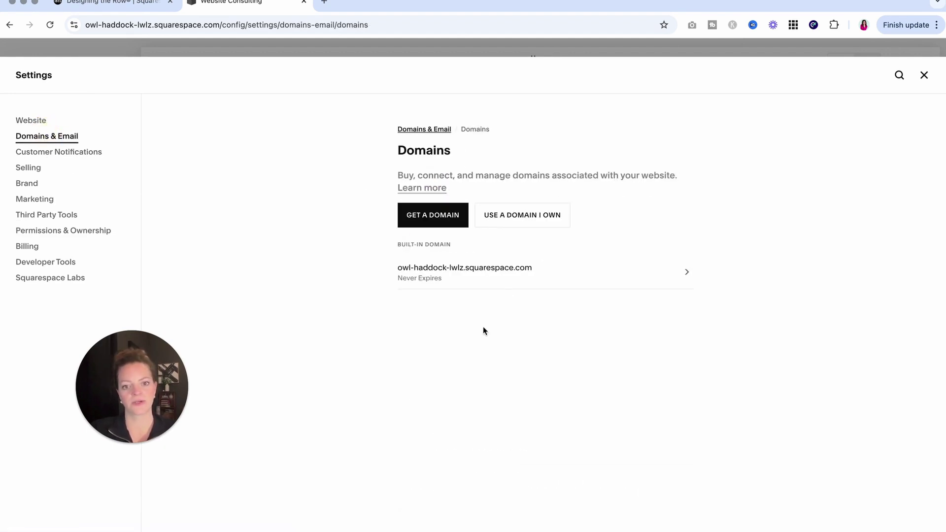
drag(377, 247, 469, 249)
Try the Site ID websiteconsulting for the built-in domain, discard the change and close the settings
click(460, 277)
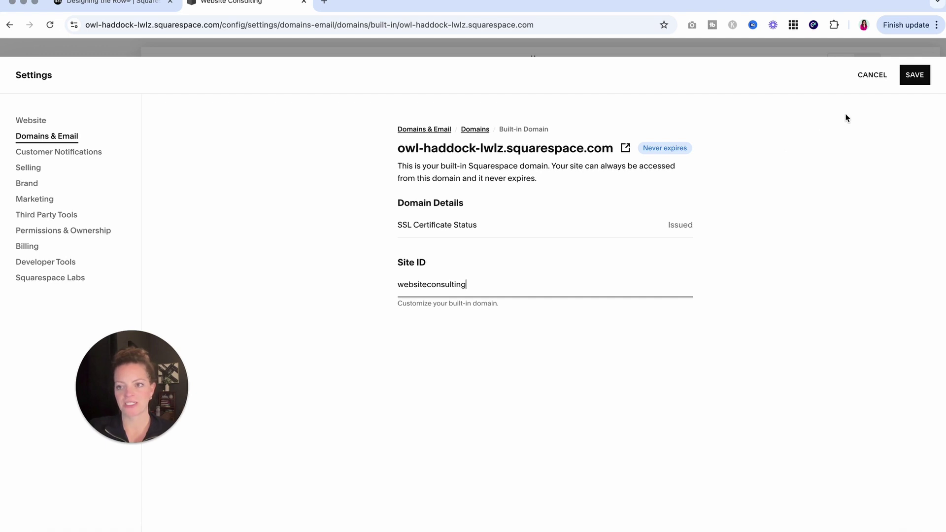
click(872, 80)
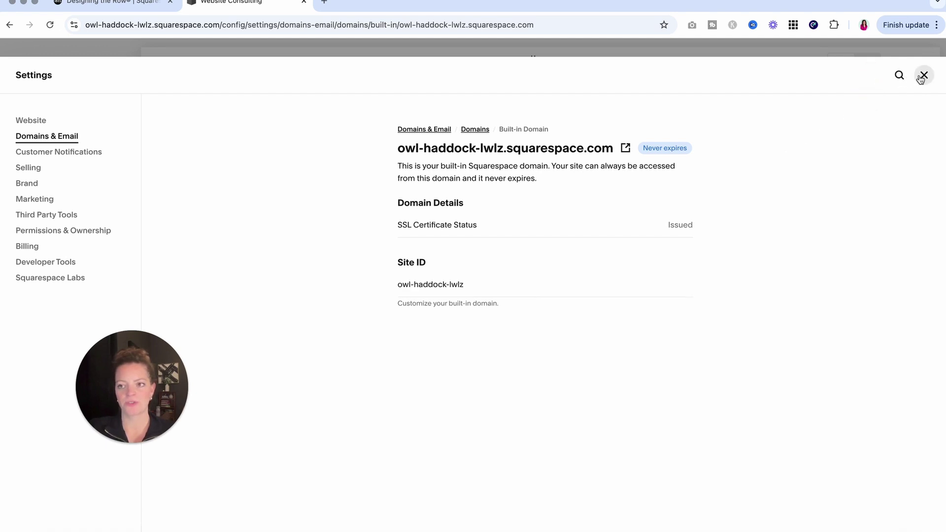
click(923, 76)
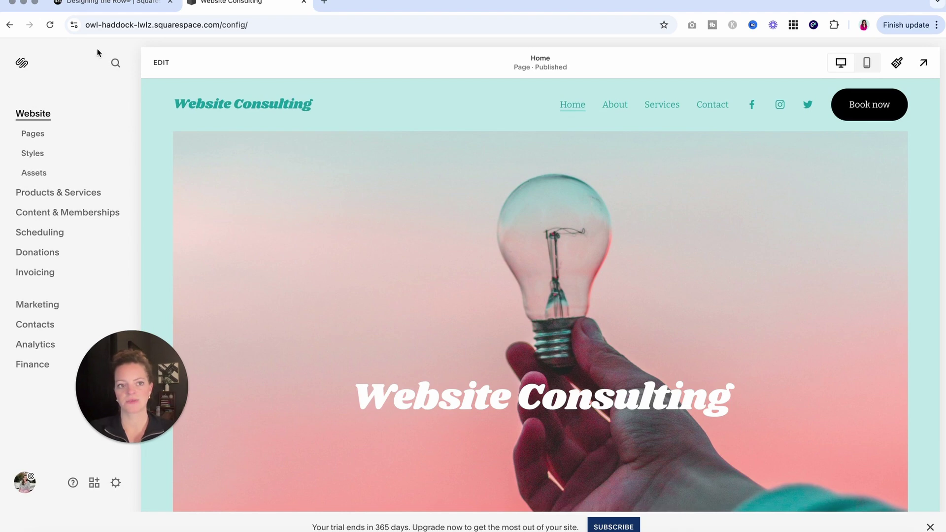
Preview the finished Home page full screen once more and return to the site dashboard
click(922, 64)
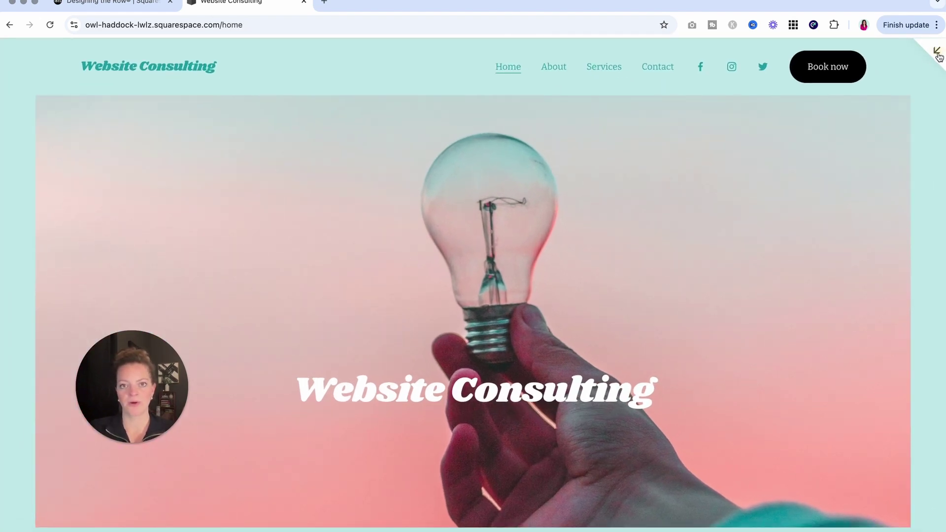
click(938, 53)
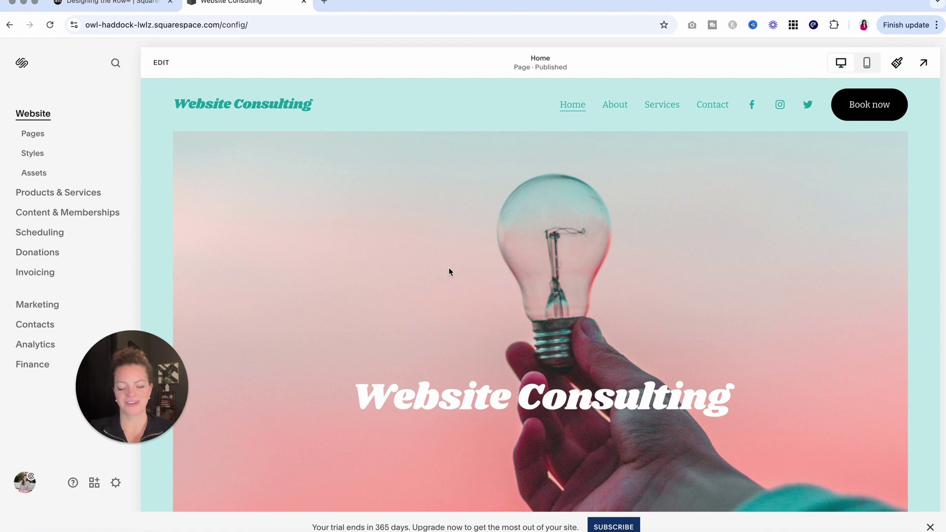